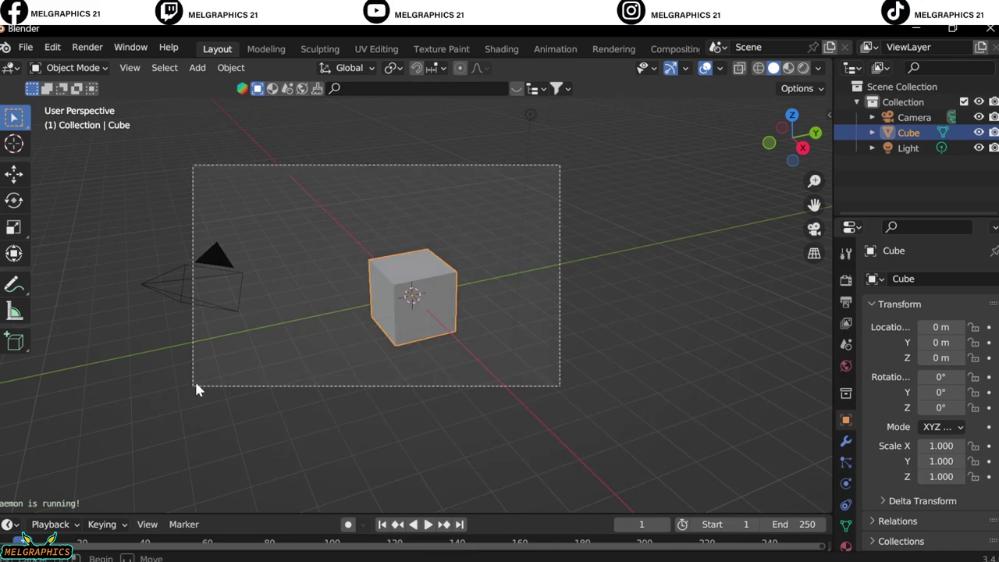
Step: Remove the default scene objects and add a UV sphere
{"action": "key", "text": "Delete"}
{"action": "key", "text": "KP_1"}
{"action": "key", "text": "shift+a"}
{"action": "left_click", "coordinate": [664, 302]}
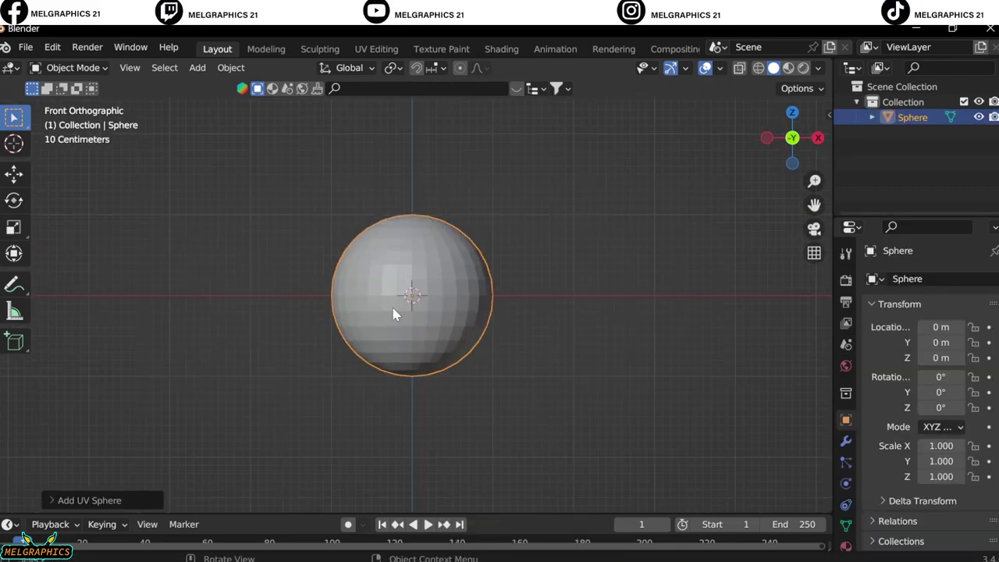
Step: Stretch the sphere to Z scale 1.26 and switch to Sculpt Mode
{"action": "left_click", "coordinate": [829, 115]}
{"action": "left_click_drag", "start_coordinate": [698, 321], "coordinate": [718, 321]}
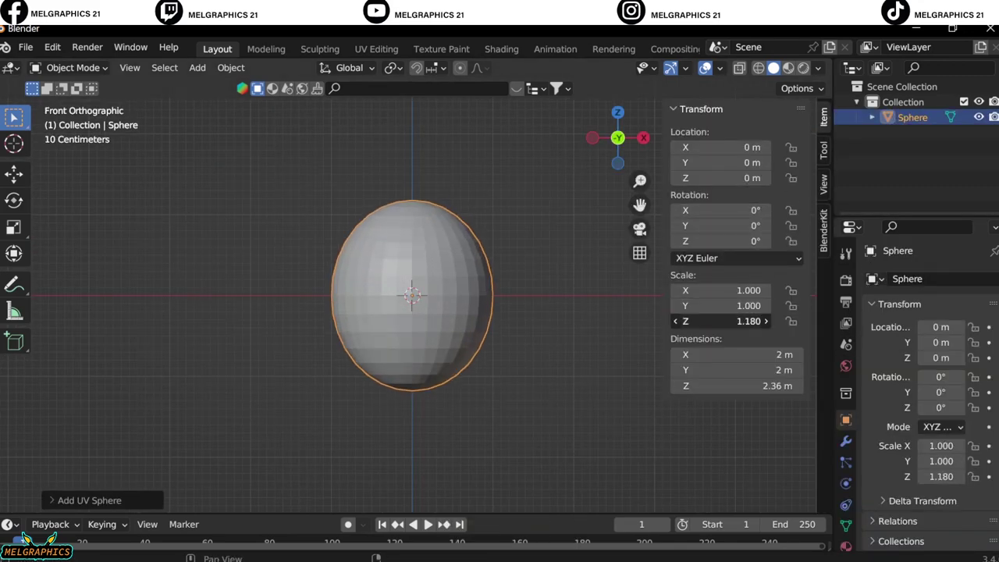
{"action": "left_click", "coordinate": [70, 68]}
{"action": "left_click", "coordinate": [66, 117]}
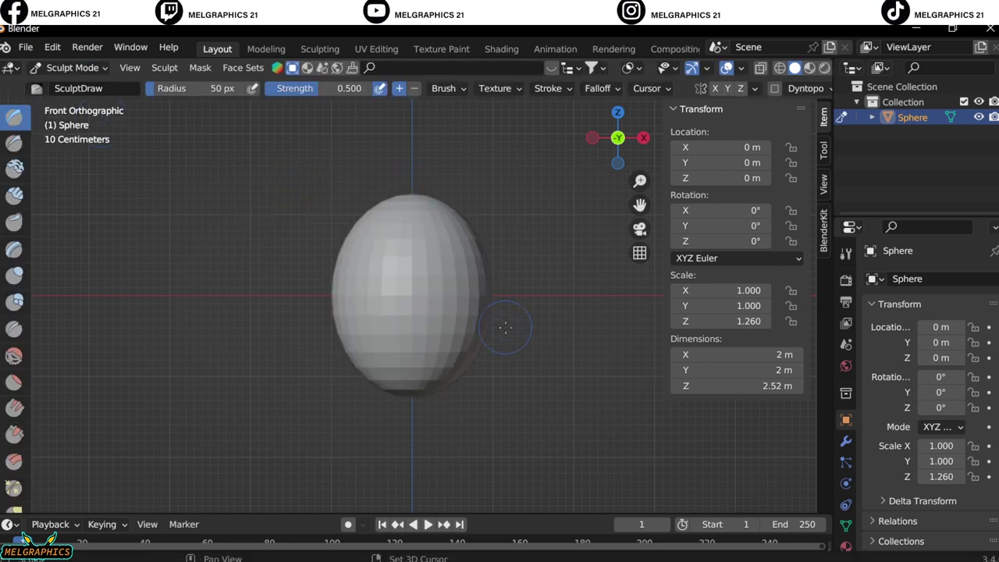
Step: Push in two eye sockets on the head with an enlarged Grab brush
{"action": "key", "text": "g"}
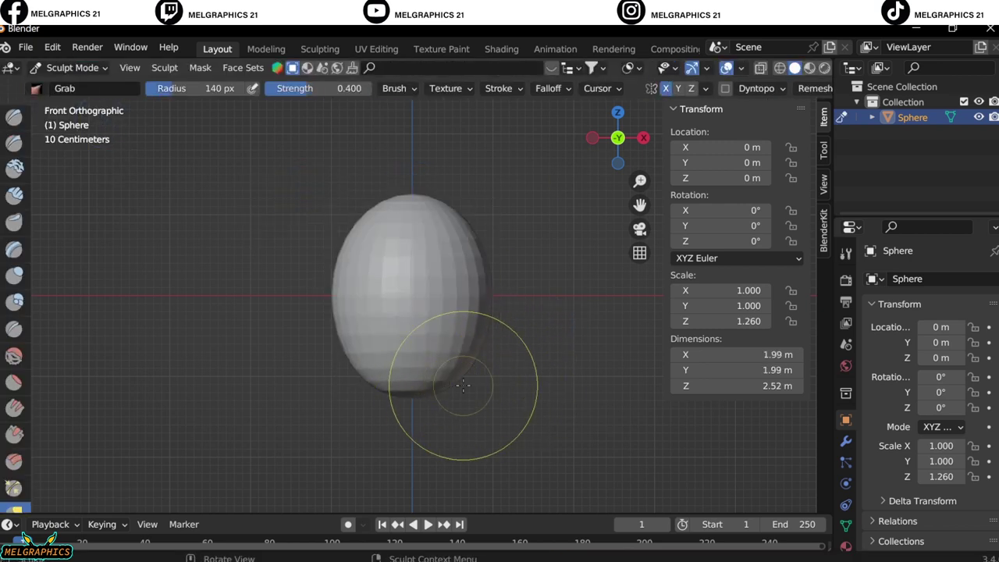
{"action": "key", "text": "f"}
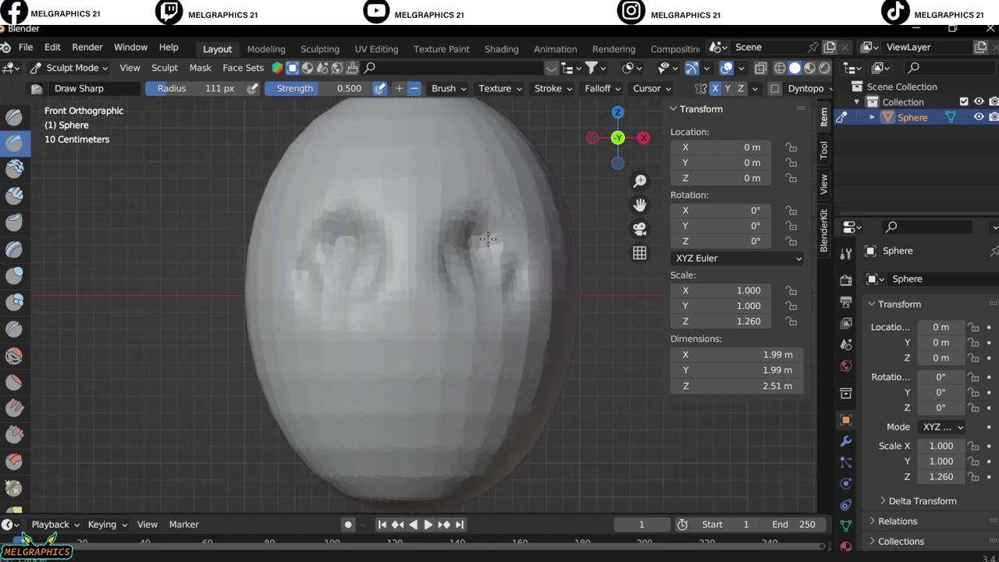
{"action": "mouse_move", "coordinate": [488, 238]}
{"action": "left_mouse_down"}
{"action": "mouse_move", "coordinate": [477, 250]}
{"action": "mouse_move", "coordinate": [498, 217]}
{"action": "left_mouse_up"}
{"action": "scroll", "coordinate": [484, 234], "scroll_direction": "up", "scroll_amount": 2}
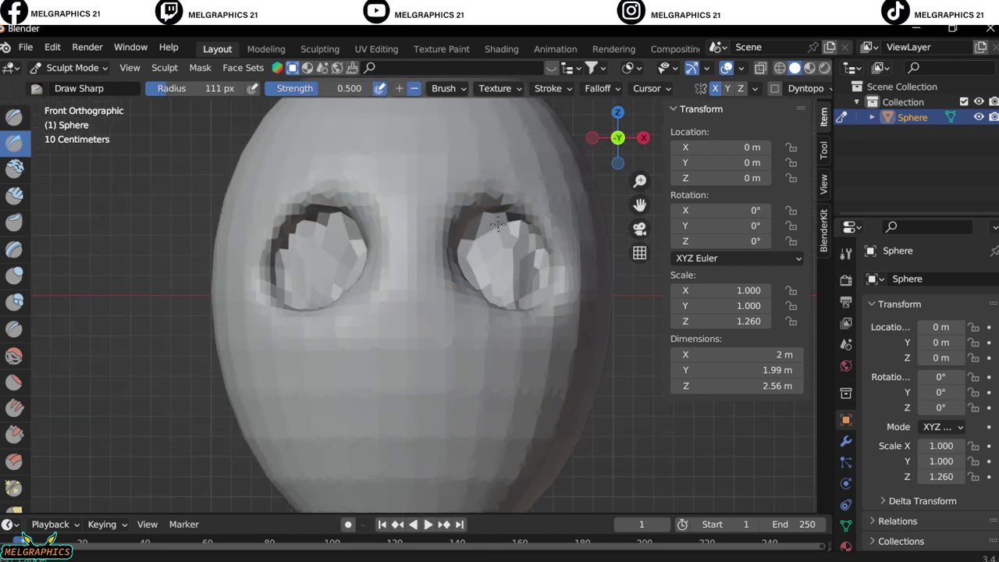
Step: Return to Object Mode and bring up the Add menu for another sphere
{"action": "left_click", "coordinate": [72, 68]}
{"action": "left_click", "coordinate": [78, 82]}
{"action": "key", "text": "shift+a"}
Step: Add a UV sphere, shrink it, and place it in the right eye socket
{"action": "left_click", "coordinate": [567, 321]}
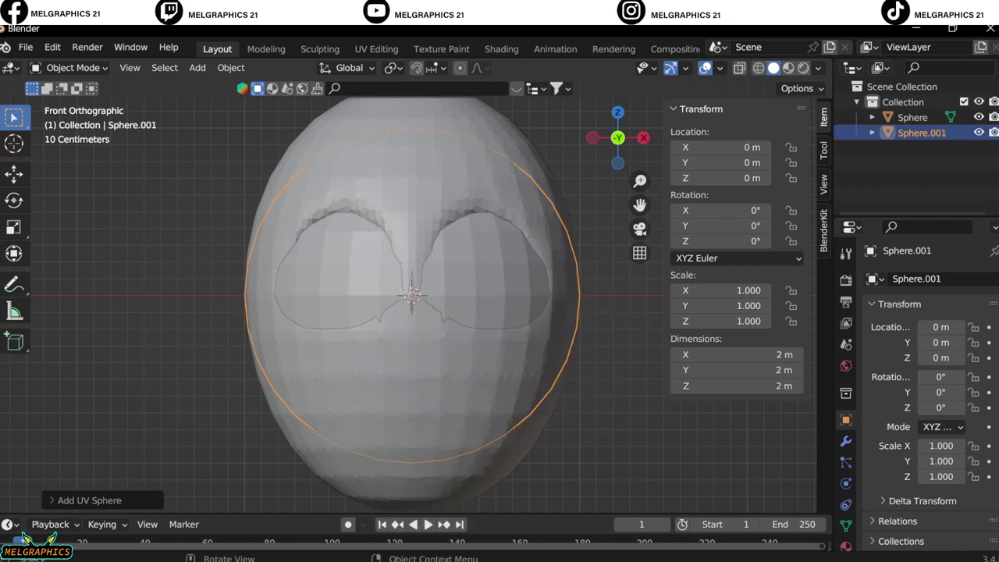
{"action": "key", "text": "s"}
{"action": "left_click", "coordinate": [459, 322]}
{"action": "key", "text": "g"}
{"action": "left_click", "coordinate": [544, 326]}
Step: Set the eye sphere's depth along Y from the side view
{"action": "key", "text": "KP_3"}
{"action": "key", "text": "g"}
{"action": "key", "text": "y"}
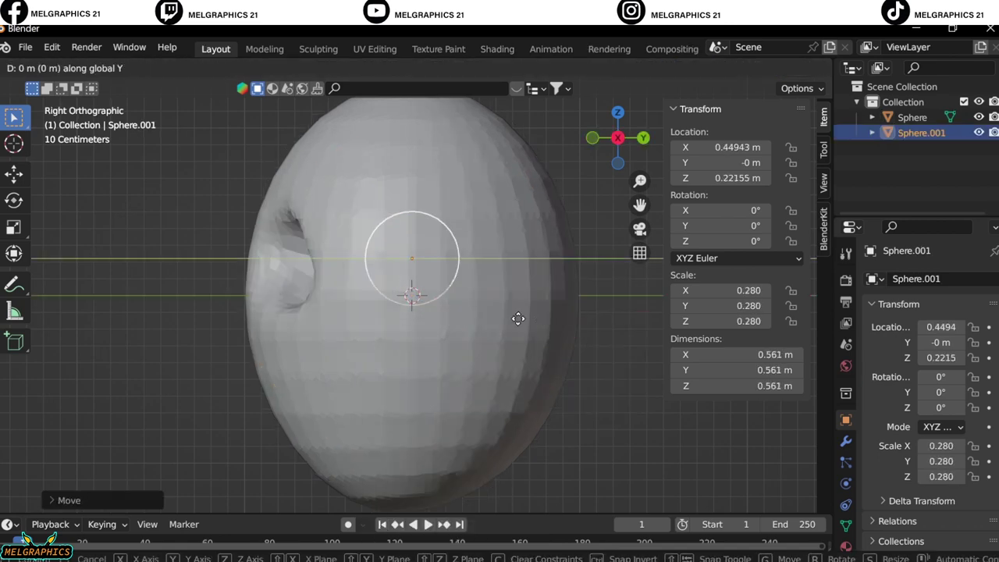
{"action": "left_click", "coordinate": [421, 324]}
{"action": "key", "text": "KP_1"}
{"action": "scroll", "coordinate": [412, 295], "scroll_direction": "up", "scroll_amount": 2}
Step: Refine the eye sphere's position in the socket from front and side views
{"action": "key", "text": "g"}
{"action": "left_click", "coordinate": [537, 256]}
{"action": "middle_click_drag", "start_coordinate": [538, 256], "coordinate": [535, 380]}
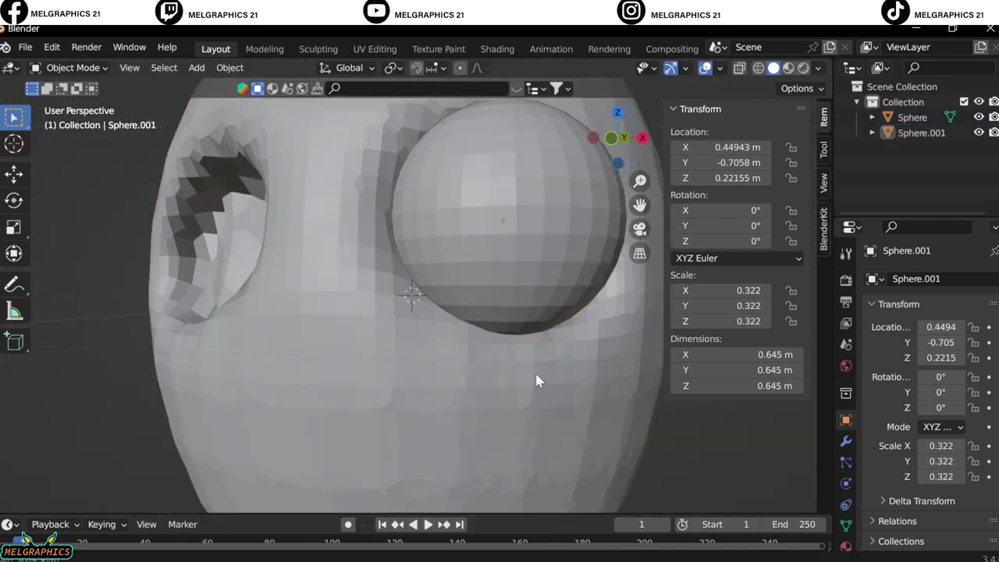
{"action": "key", "text": "KP_3"}
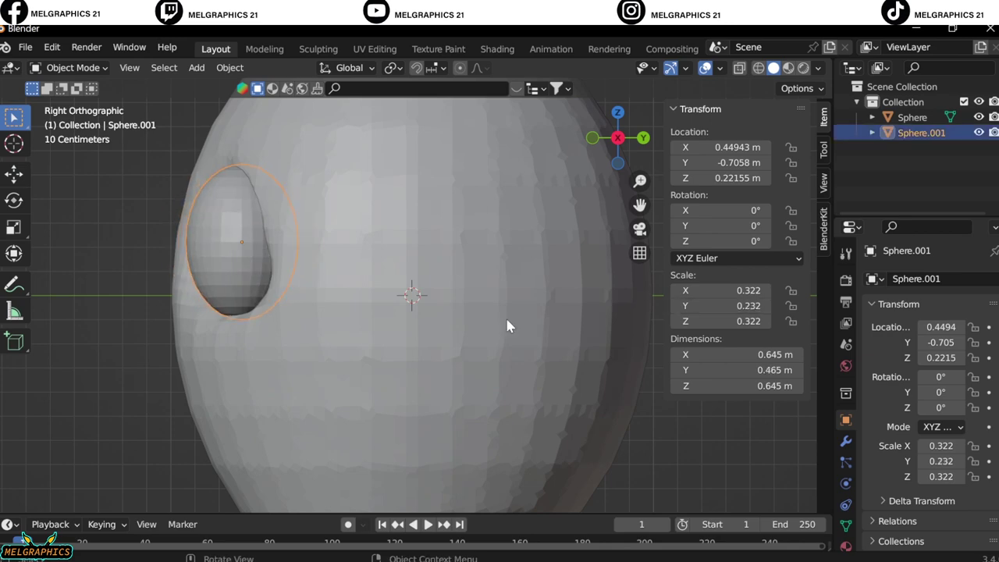
{"action": "key", "text": "g"}
{"action": "left_click", "coordinate": [511, 327]}
{"action": "key", "text": "KP_1"}
{"action": "left_click", "coordinate": [73, 68]}
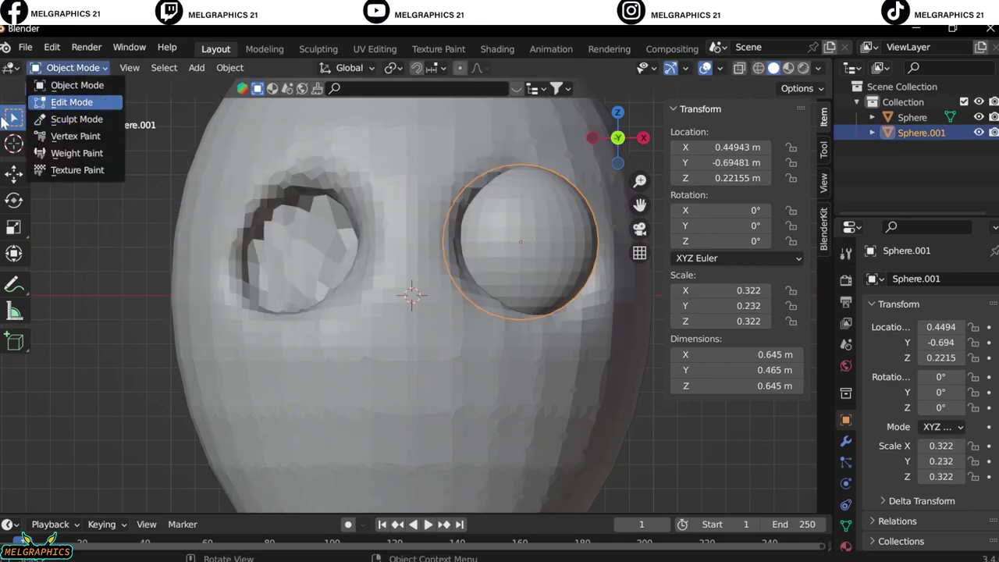
Step: In Edit Mode, delete the eye sphere's lower-half vertices
{"action": "left_click", "coordinate": [71, 102]}
{"action": "middle_click_drag", "start_coordinate": [512, 246], "coordinate": [458, 238], "text": "shift"}
{"action": "scroll", "coordinate": [457, 239], "scroll_direction": "up", "scroll_amount": 2}
{"action": "key", "text": "alt+a"}
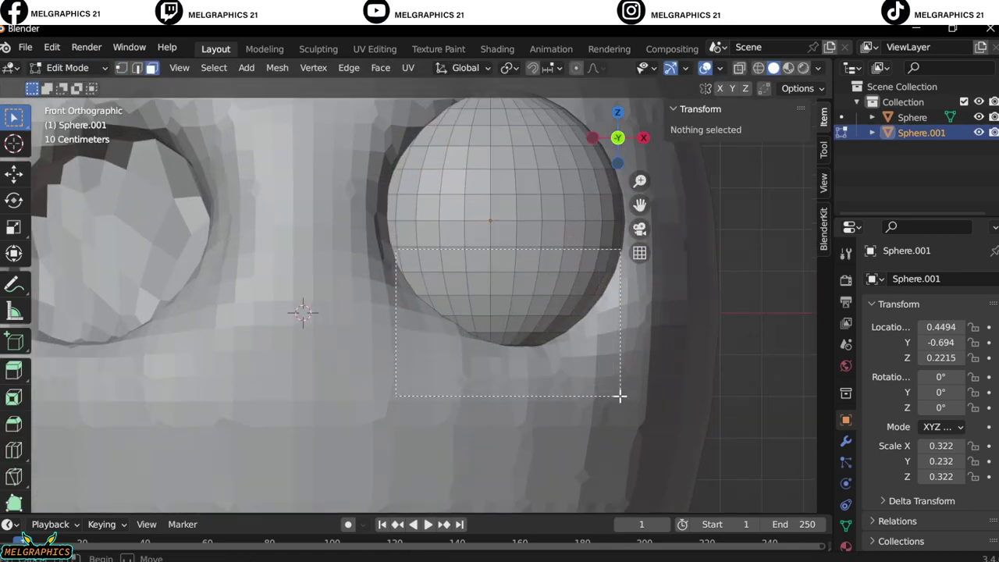
{"action": "left_click_drag", "start_coordinate": [619, 396], "coordinate": [633, 404]}
{"action": "key", "text": "x"}
{"action": "left_click", "coordinate": [629, 407]}
{"action": "key", "text": "Tab"}
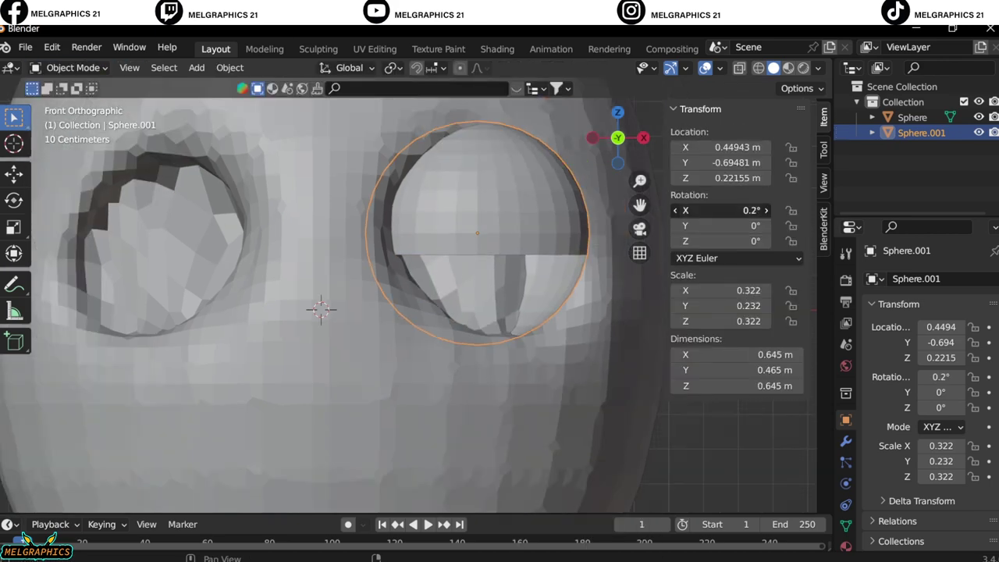
Step: Trim the remaining unwanted faces from the eyelid mesh, leaving a dome
{"action": "scroll", "coordinate": [584, 363], "scroll_direction": "down", "scroll_amount": 3}
{"action": "left_click", "coordinate": [584, 363]}
{"action": "mouse_move", "coordinate": [584, 363]}
{"action": "middle_mouse_down"}
{"action": "mouse_move", "coordinate": [465, 340]}
{"action": "mouse_move", "coordinate": [301, 337]}
{"action": "middle_mouse_up"}
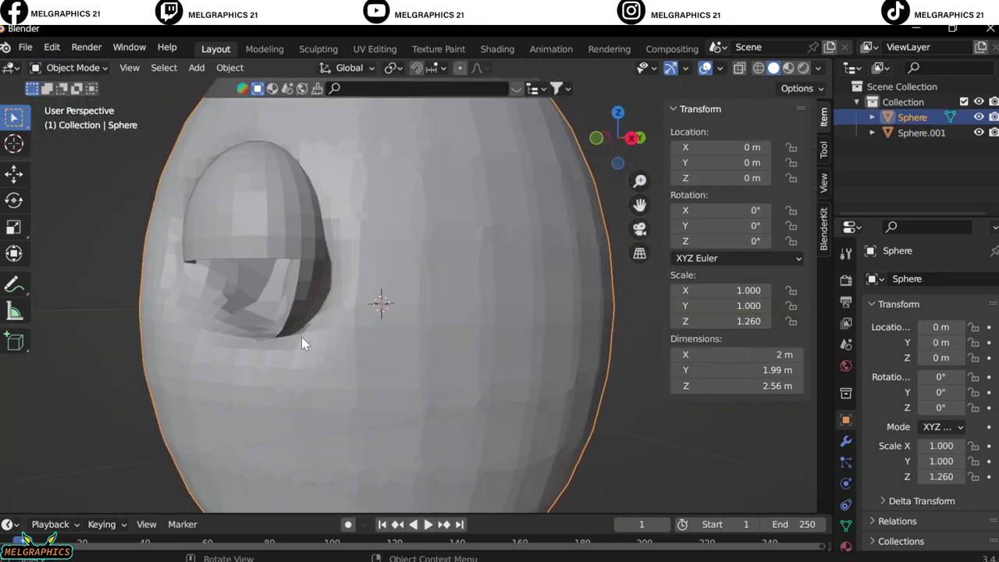
{"action": "left_click", "coordinate": [303, 344]}
{"action": "scroll", "coordinate": [303, 343], "scroll_direction": "up", "scroll_amount": 4}
{"action": "key", "text": "Tab"}
{"action": "key", "text": "l"}
{"action": "key", "text": "x"}
{"action": "left_click", "coordinate": [294, 398]}
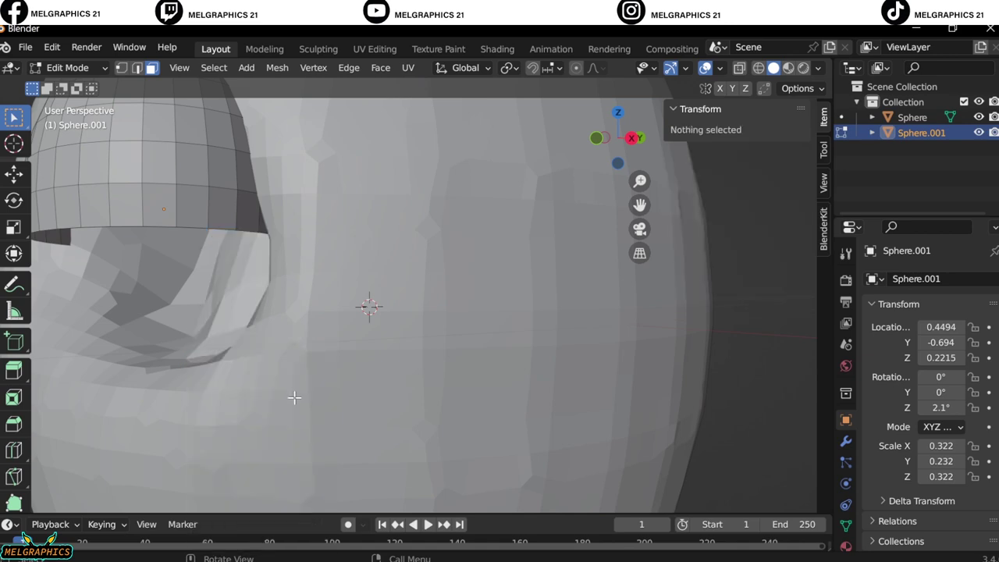
{"action": "key", "text": "KP_1"}
{"action": "key", "text": "Tab"}
Step: Add a new UV sphere for the eyeball
{"action": "scroll", "coordinate": [567, 409], "scroll_direction": "down", "scroll_amount": 3}
{"action": "mouse_move", "coordinate": [567, 408]}
{"action": "middle_mouse_down"}
{"action": "mouse_move", "coordinate": [347, 301]}
{"action": "mouse_move", "coordinate": [390, 302]}
{"action": "middle_mouse_up"}
{"action": "key", "text": "shift+a"}
{"action": "left_click", "coordinate": [546, 301]}
Step: Scale the eyeball sphere down to 0.278 and seat it in the right socket
{"action": "key", "text": "s"}
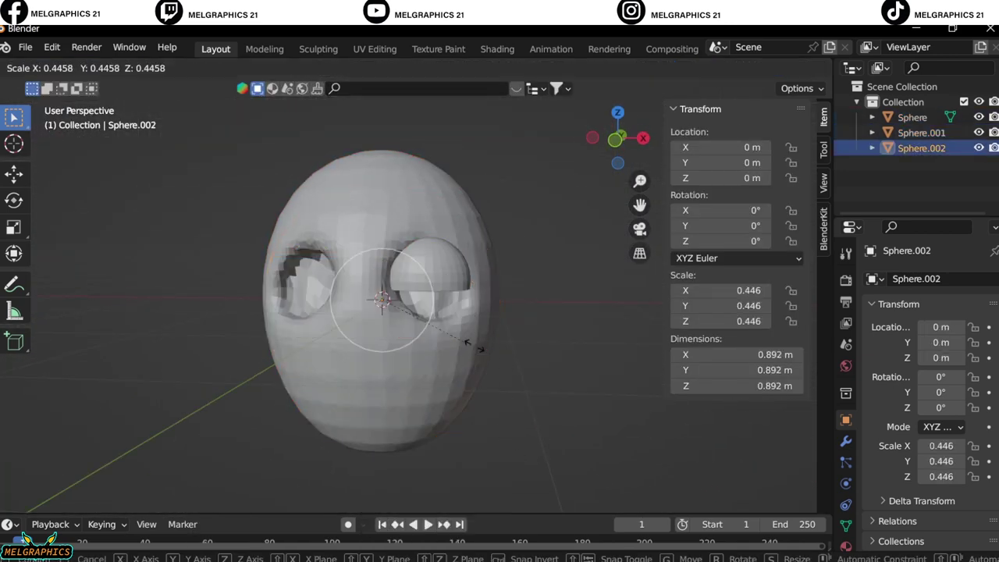
{"action": "left_click", "coordinate": [448, 334]}
{"action": "key", "text": "g"}
{"action": "key", "text": "x"}
{"action": "left_click", "coordinate": [511, 320]}
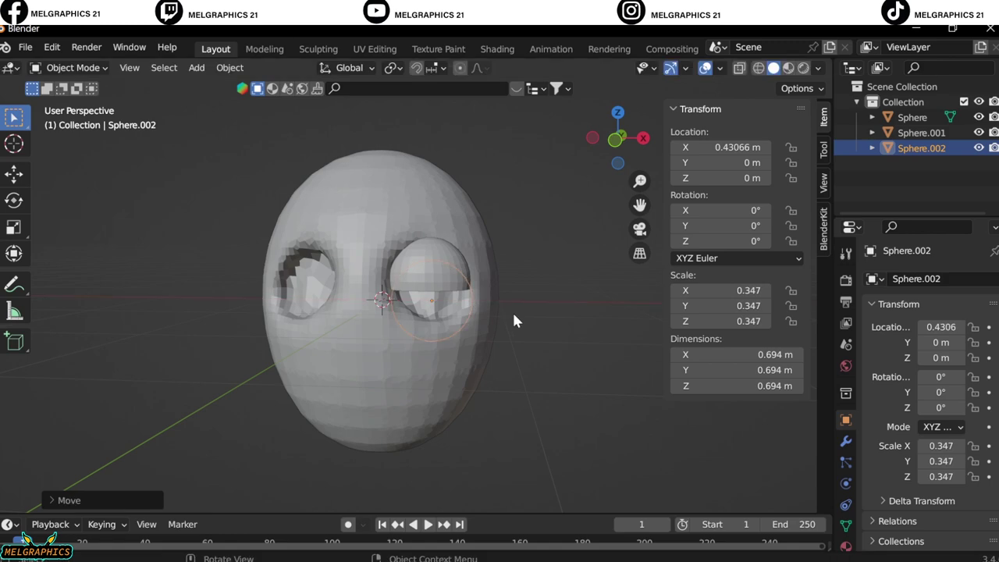
{"action": "key", "text": "KP_1"}
{"action": "scroll", "coordinate": [478, 334], "scroll_direction": "up", "scroll_amount": 3}
{"action": "key", "text": "s"}
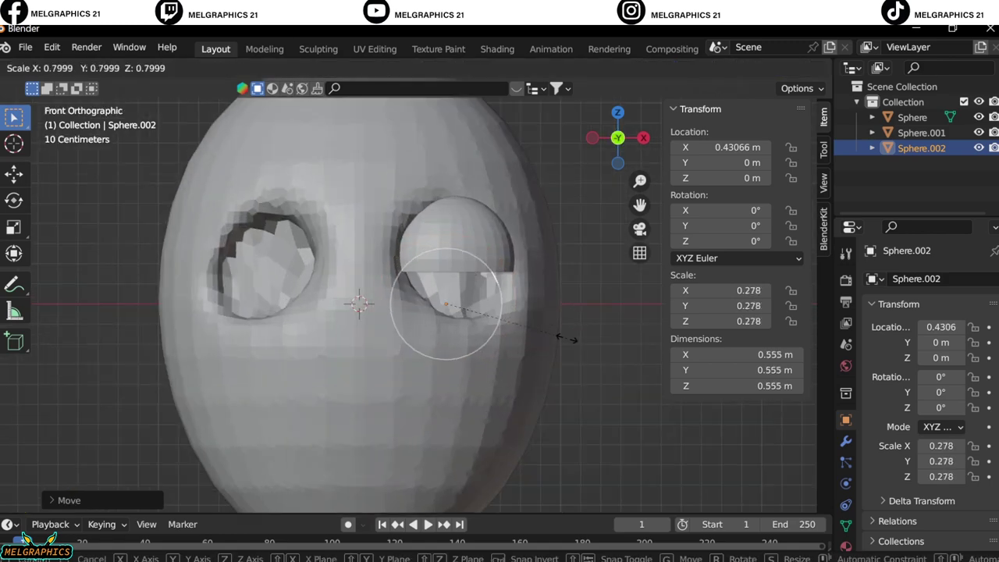
{"action": "left_click", "coordinate": [555, 308]}
{"action": "key", "text": "g"}
{"action": "left_click", "coordinate": [562, 312]}
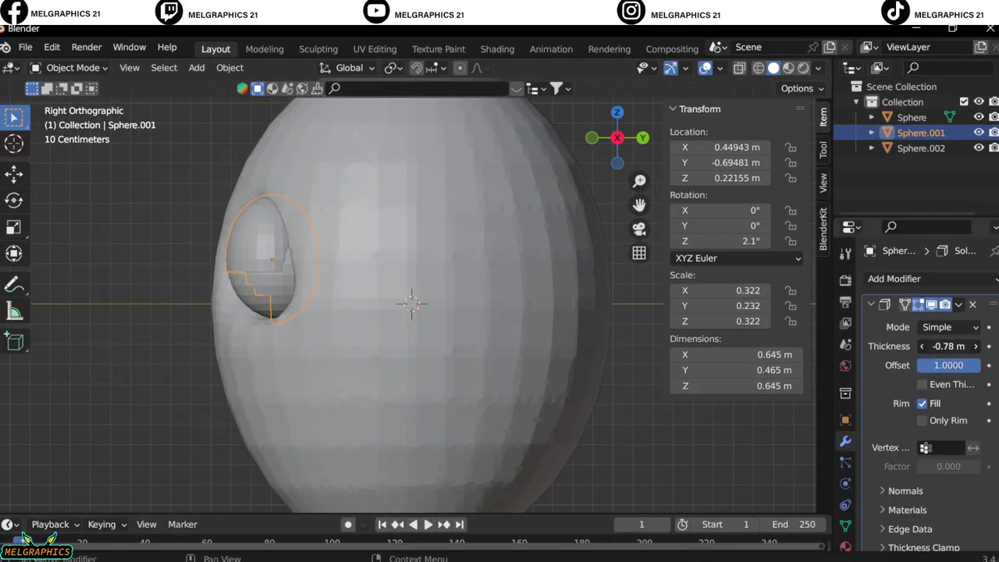
Step: Enlarge the eyeball and widen it slightly along X
{"action": "left_click", "coordinate": [505, 267]}
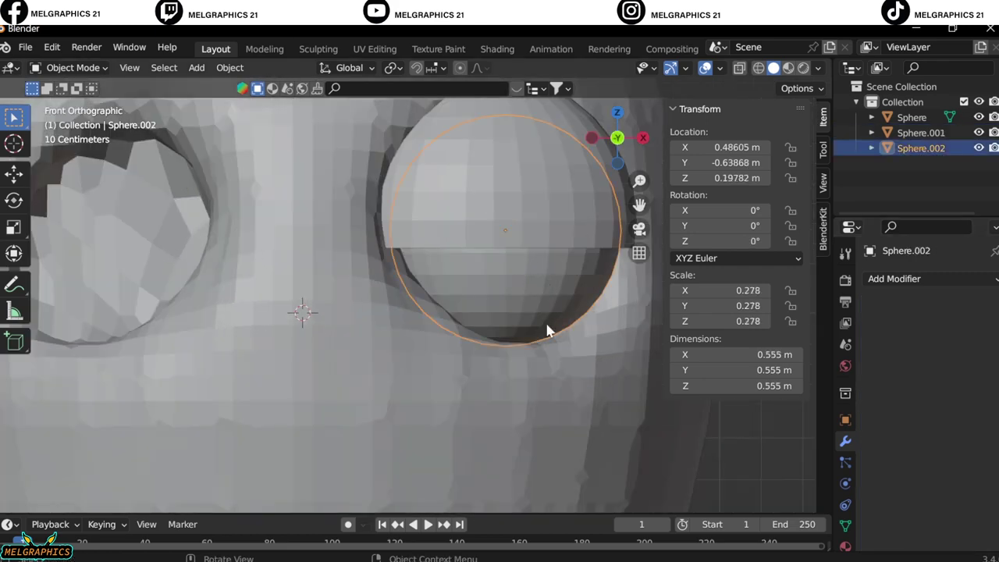
{"action": "middle_click_drag", "start_coordinate": [460, 388], "coordinate": [382, 269]}
{"action": "key", "text": "s"}
{"action": "left_click", "coordinate": [381, 274]}
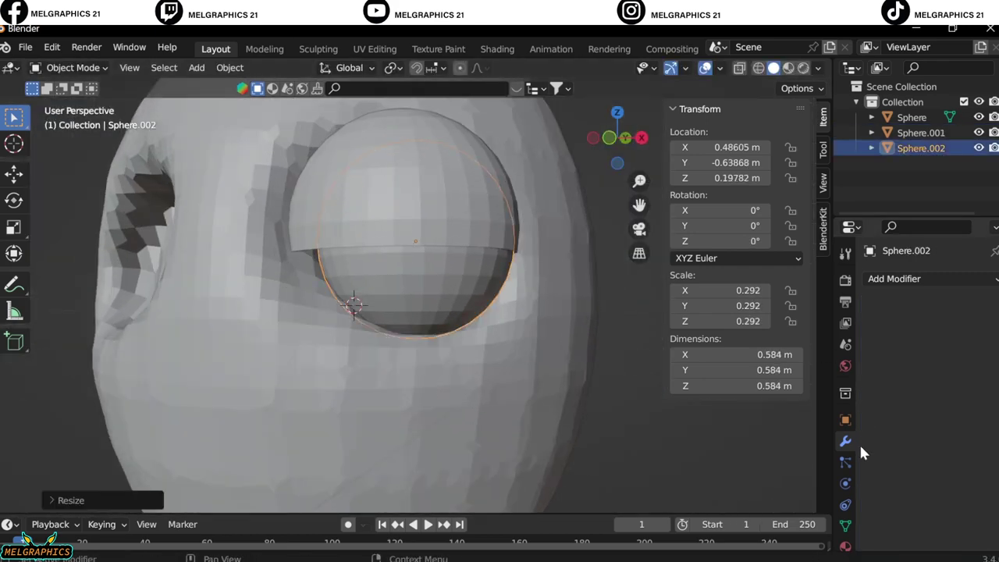
{"action": "left_click", "coordinate": [845, 419]}
{"action": "left_click_drag", "start_coordinate": [942, 476], "coordinate": [905, 476]}
{"action": "key", "text": "ctrl+z"}
{"action": "left_click_drag", "start_coordinate": [940, 446], "coordinate": [949, 446]}
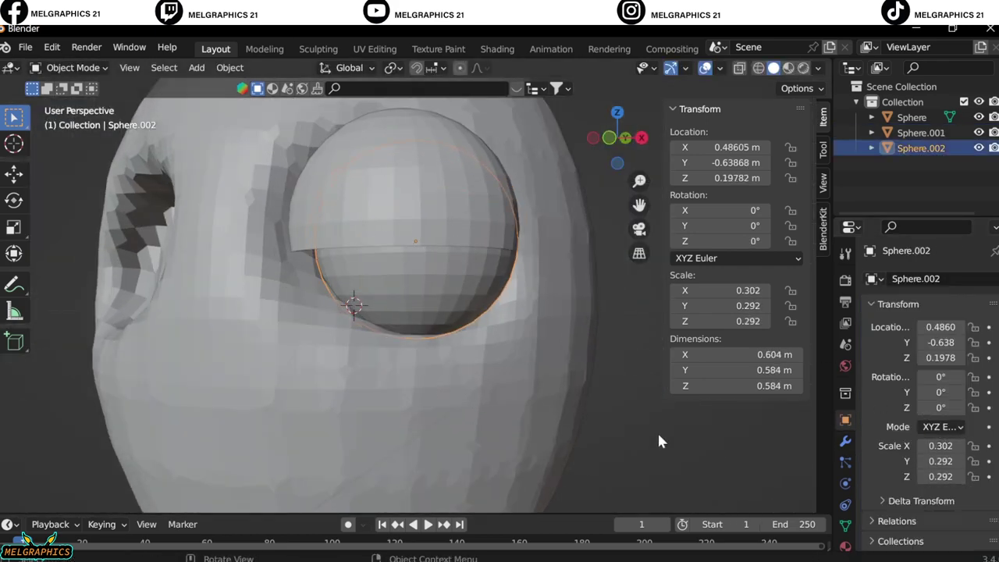
Step: Shift the eyeball along X and scale it up to about 0.312/0.302/0.302
{"action": "key", "text": "g"}
{"action": "key", "text": "x"}
{"action": "left_click", "coordinate": [647, 440]}
{"action": "key", "text": "s"}
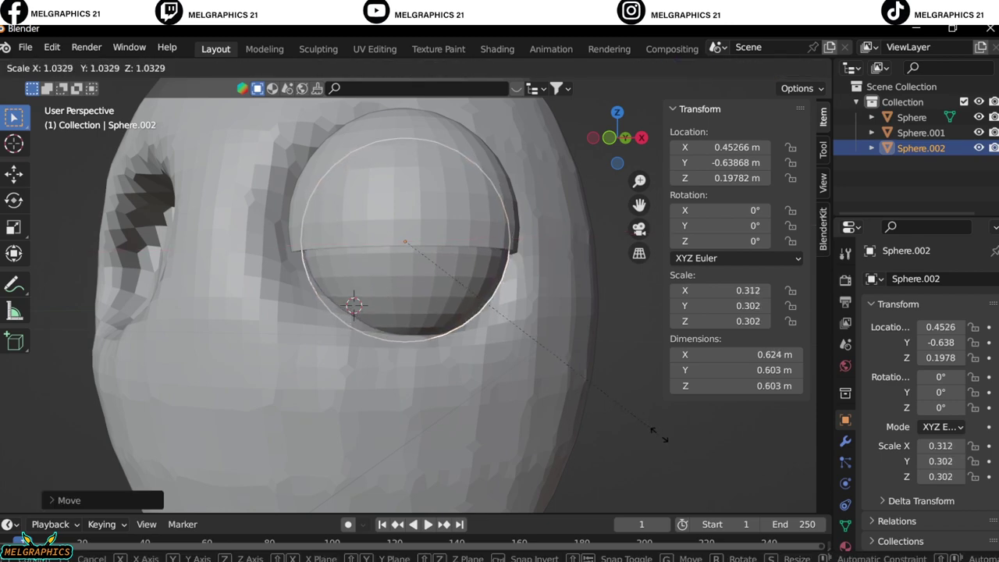
{"action": "left_click", "coordinate": [654, 431]}
Step: Sculpt the eyelid over the eyeball with X symmetry off, then return to Object Mode
{"action": "left_click", "coordinate": [406, 234]}
{"action": "left_click", "coordinate": [71, 67]}
{"action": "left_click", "coordinate": [78, 118]}
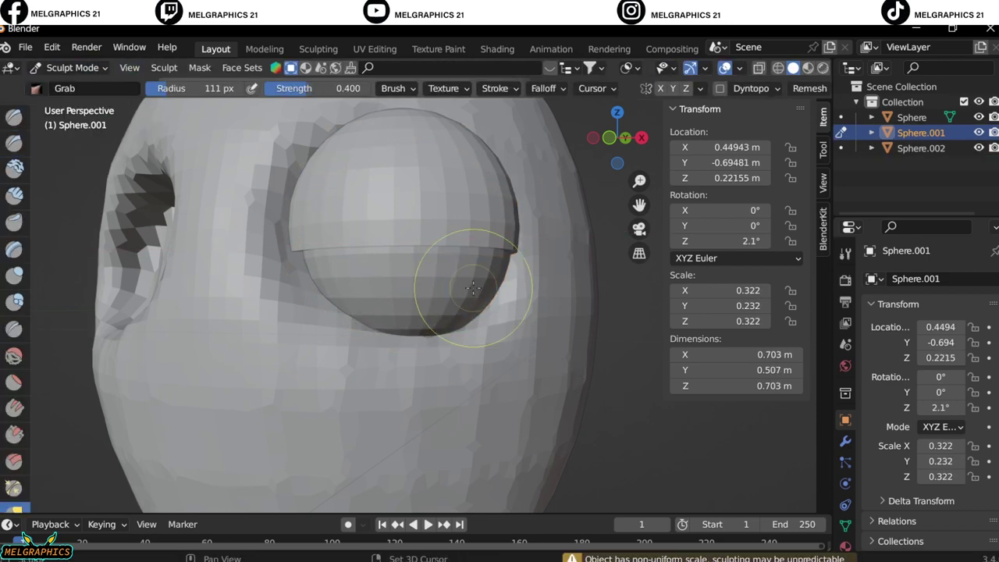
{"action": "left_click", "coordinate": [660, 89]}
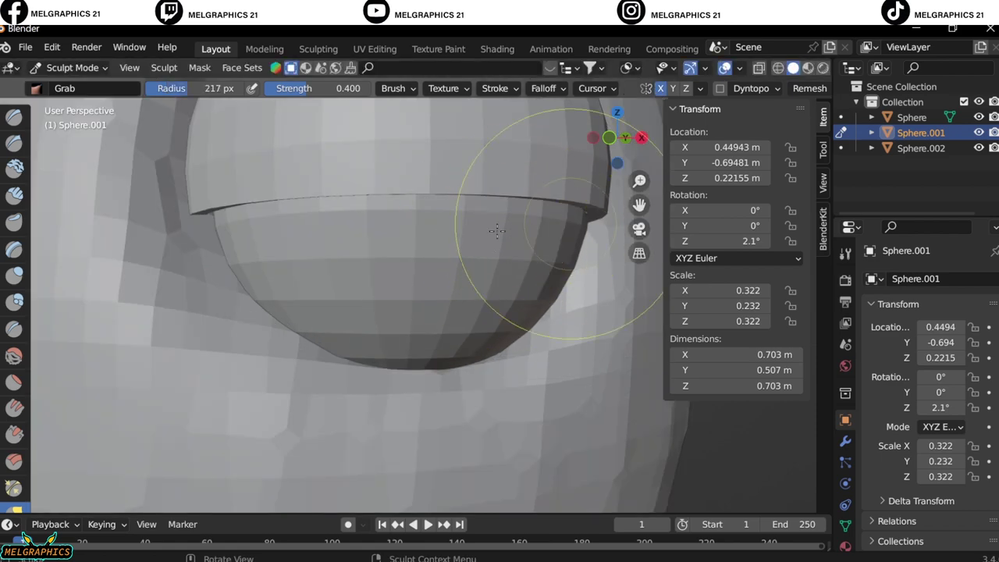
{"action": "left_click", "coordinate": [660, 88]}
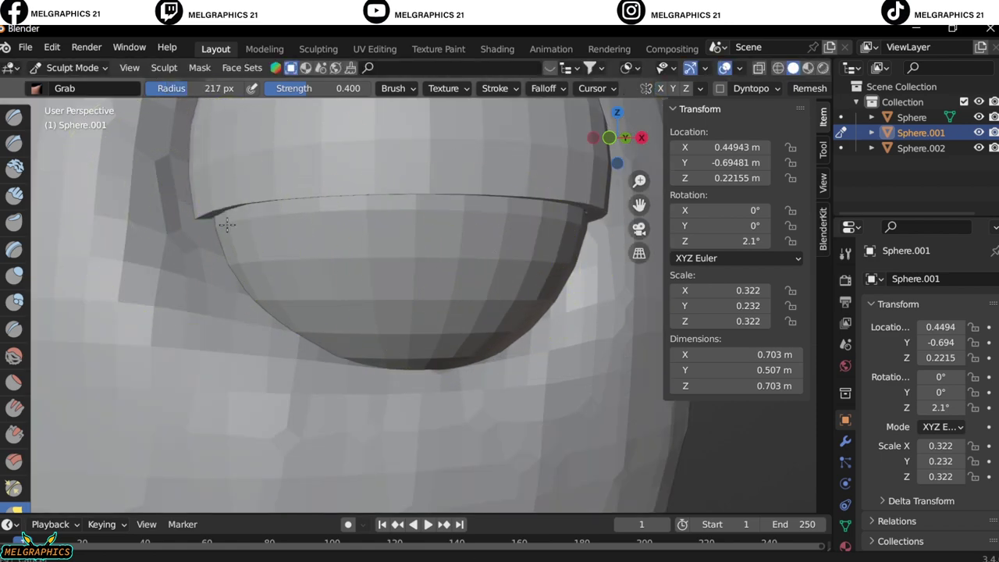
{"action": "scroll", "coordinate": [587, 201], "scroll_direction": "down", "scroll_amount": 5}
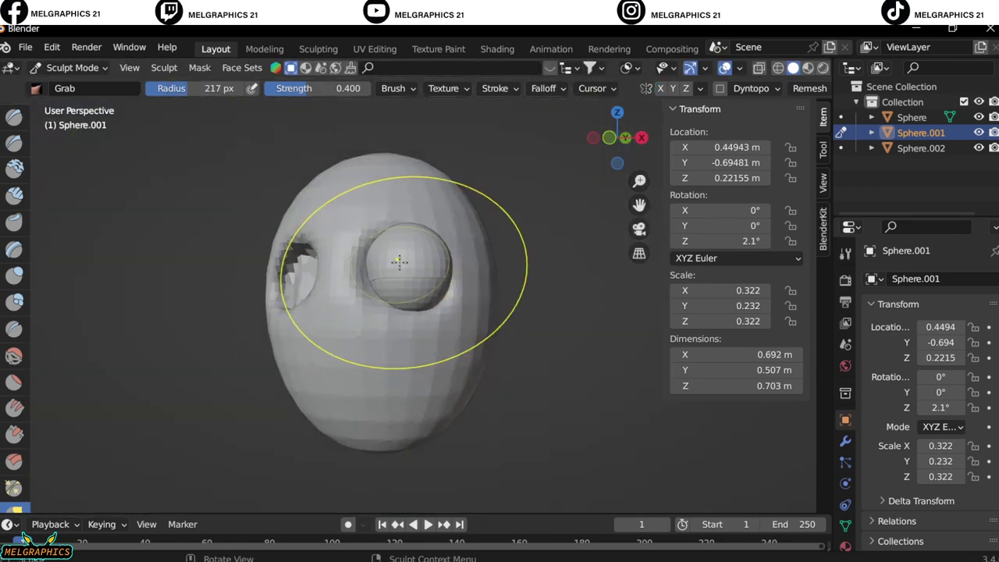
{"action": "key", "text": "KP_1"}
{"action": "key", "text": "ctrl+Tab"}
{"action": "left_click", "coordinate": [364, 290]}
{"action": "scroll", "coordinate": [441, 367], "scroll_direction": "down", "scroll_amount": 1}
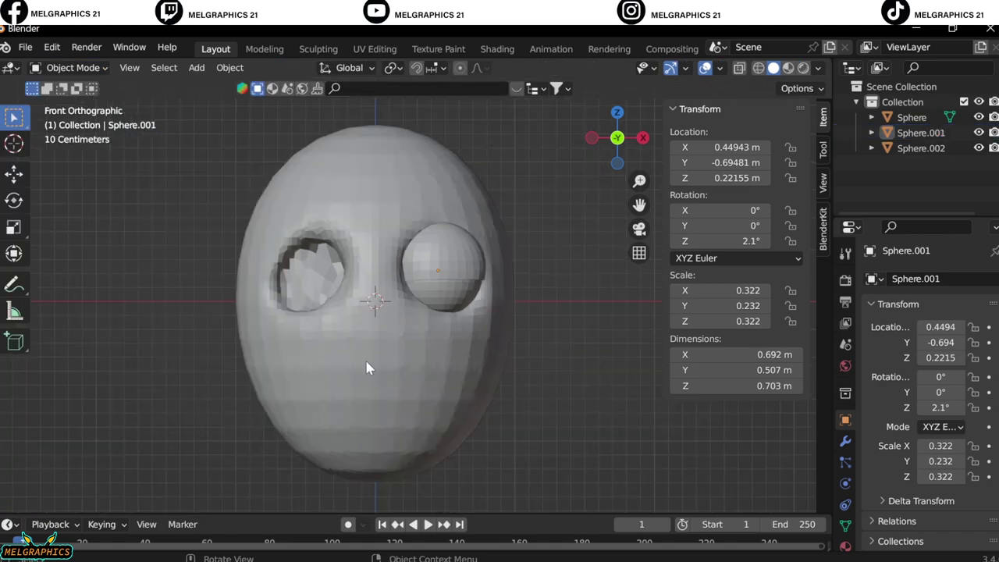
Step: Add a circle by mistake, then cancel and undo it
{"action": "left_click", "coordinate": [272, 296]}
{"action": "key", "text": "shift+a"}
{"action": "left_click", "coordinate": [337, 293]}
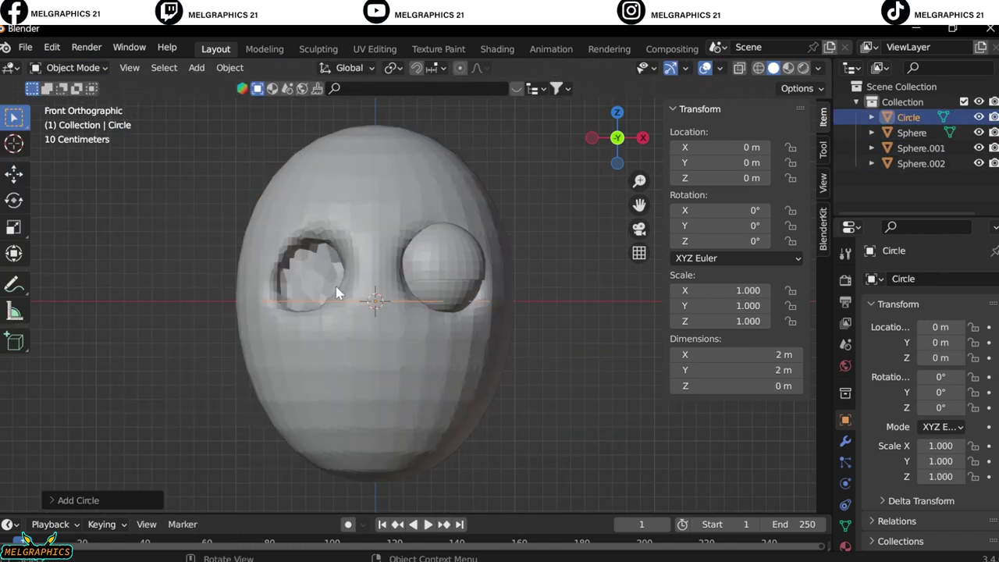
{"action": "key", "text": "s"}
{"action": "key", "text": "Escape"}
{"action": "key", "text": "ctrl+z"}
Step: Add a UV sphere, shrink it to about 0.127, and place it beside the head's right side
{"action": "key", "text": "shift+a"}
{"action": "left_click", "coordinate": [529, 415]}
{"action": "key", "text": "s"}
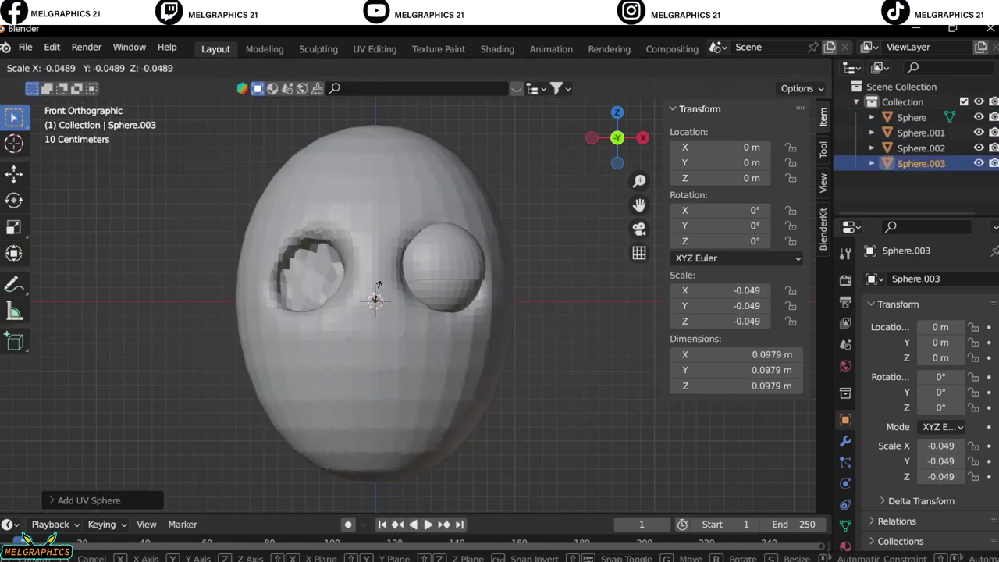
{"action": "left_click", "coordinate": [390, 302]}
{"action": "key", "text": "g"}
{"action": "left_click", "coordinate": [528, 360]}
{"action": "key", "text": "s"}
{"action": "left_click", "coordinate": [540, 376]}
{"action": "key", "text": "g"}
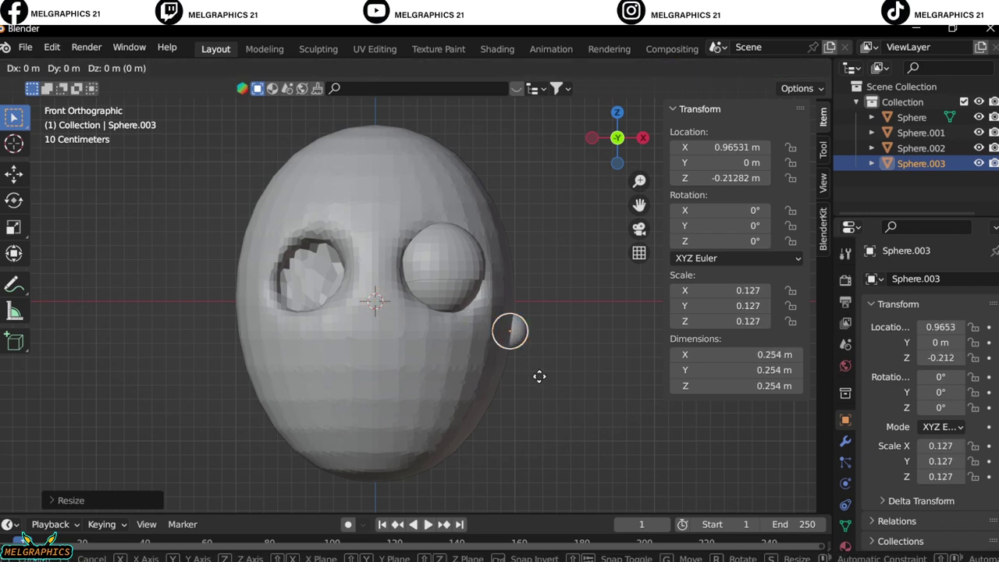
{"action": "left_click", "coordinate": [544, 376]}
Step: Sculpt the small sphere into an elongated ear, then return to Object Mode
{"action": "left_click", "coordinate": [59, 68]}
{"action": "left_click", "coordinate": [71, 117]}
{"action": "scroll", "coordinate": [589, 348], "scroll_direction": "up", "scroll_amount": 4}
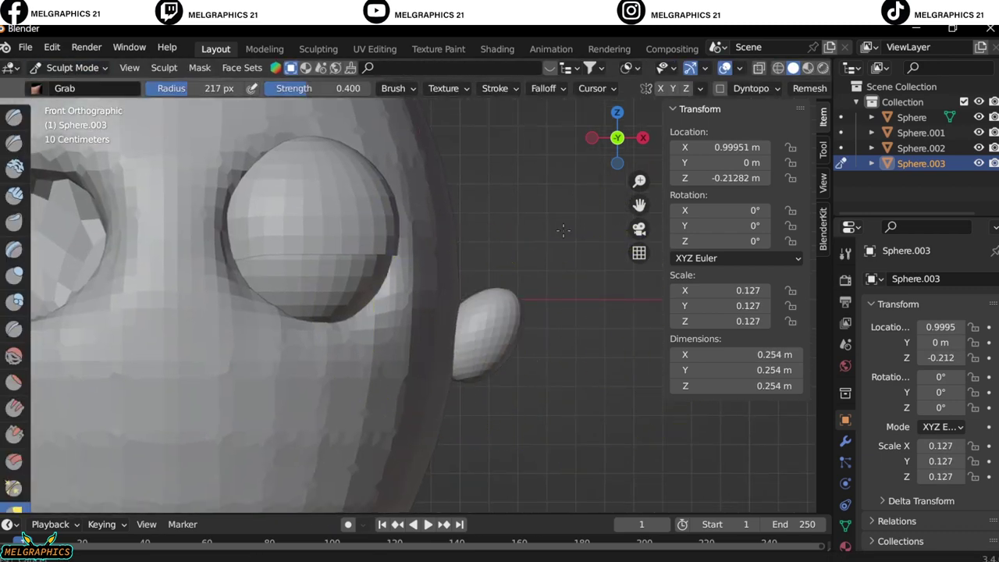
{"action": "mouse_move", "coordinate": [460, 312]}
{"action": "middle_mouse_down"}
{"action": "mouse_move", "coordinate": [319, 372]}
{"action": "mouse_move", "coordinate": [474, 379]}
{"action": "mouse_move", "coordinate": [258, 265]}
{"action": "middle_mouse_up"}
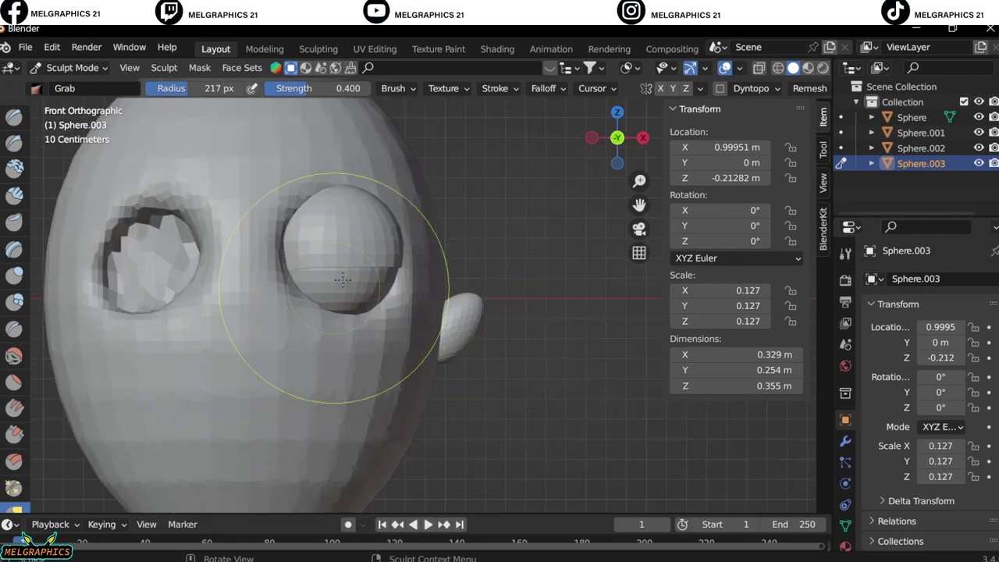
{"action": "scroll", "coordinate": [251, 261], "scroll_direction": "up", "scroll_amount": 2}
{"action": "scroll", "coordinate": [251, 262], "scroll_direction": "down", "scroll_amount": 3}
{"action": "left_click", "coordinate": [59, 68]}
{"action": "left_click", "coordinate": [70, 86]}
Step: Add a tiny UV sphere at scale 0.037 on the right eyeball's front
{"action": "key", "text": "shift+a"}
{"action": "left_click", "coordinate": [395, 364]}
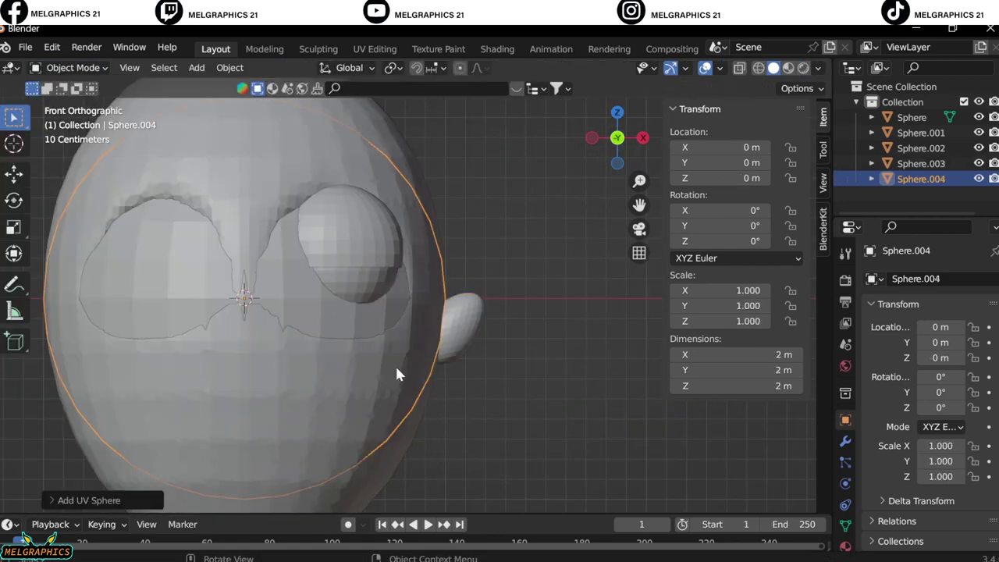
{"action": "key", "text": "s"}
{"action": "left_click", "coordinate": [238, 297]}
{"action": "key", "text": "g"}
{"action": "left_click", "coordinate": [341, 274]}
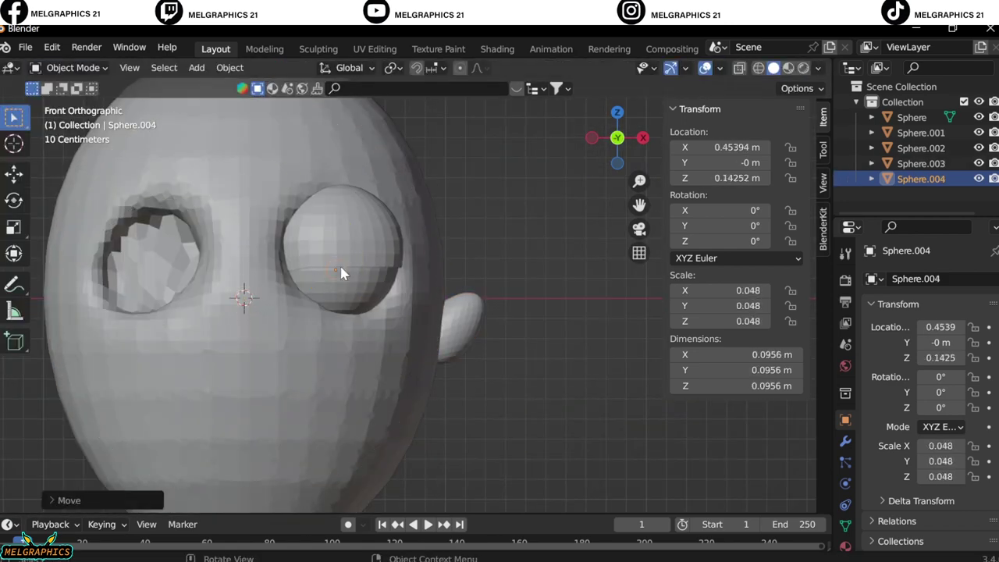
{"action": "scroll", "coordinate": [341, 274], "scroll_direction": "up", "scroll_amount": 3}
{"action": "key", "text": "s"}
{"action": "left_click", "coordinate": [412, 361]}
Step: Settle the tiny sphere against the eye along Y, then duplicate it beside itself along X
{"action": "key", "text": "KP_3"}
{"action": "key", "text": "g"}
{"action": "key", "text": "y"}
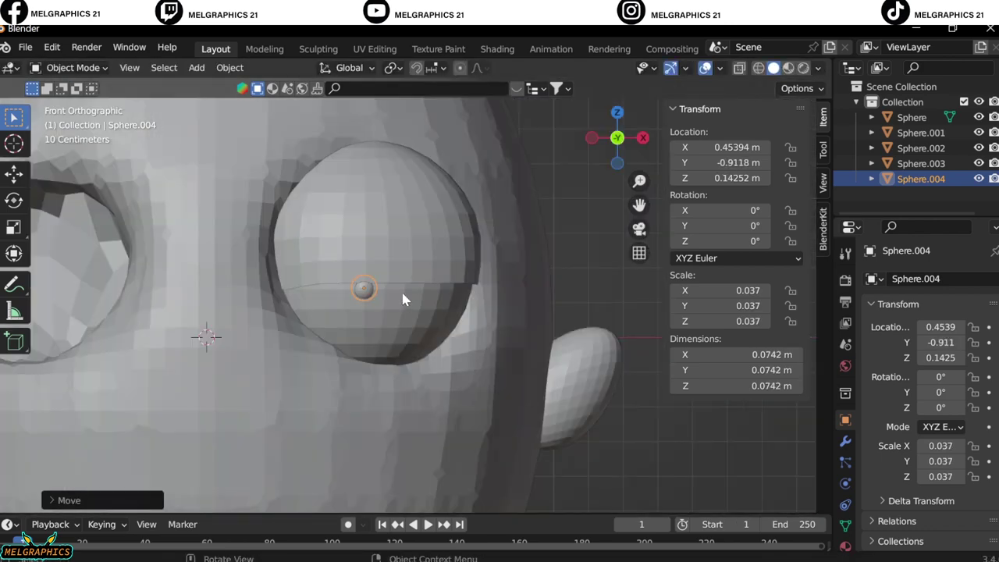
{"action": "mouse_move", "coordinate": [726, 305]}
{"action": "left_mouse_down"}
{"action": "mouse_move", "coordinate": [750, 306]}
{"action": "mouse_move", "coordinate": [703, 305]}
{"action": "left_mouse_up"}
{"action": "scroll", "coordinate": [274, 278], "scroll_direction": "up", "scroll_amount": 3}
{"action": "key", "text": "shift+d"}
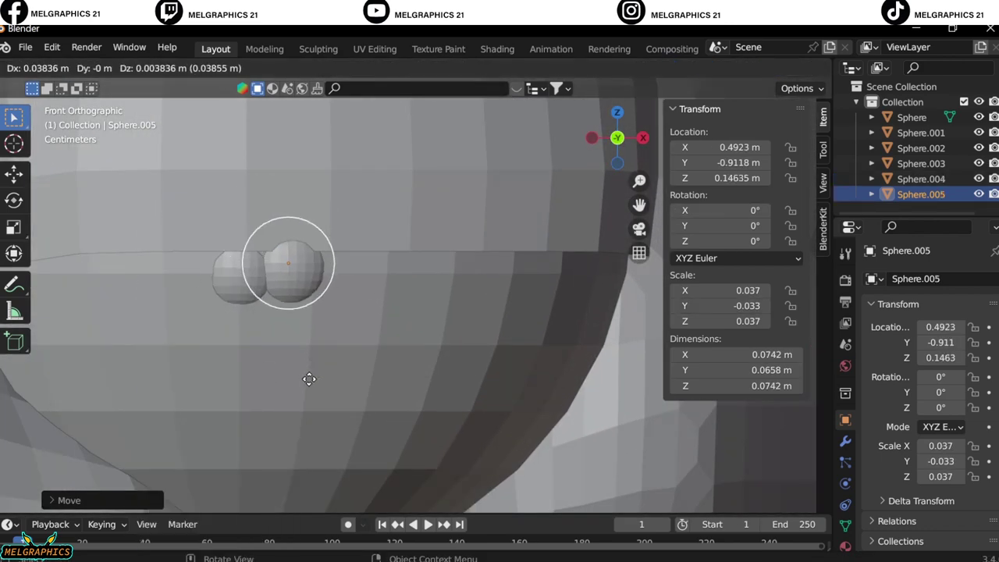
{"action": "key", "text": "shift+d"}
{"action": "key", "text": "x"}
{"action": "left_click", "coordinate": [460, 301]}
Step: Set Sphere.001's Solidify thickness to 0.09 m
{"action": "left_click", "coordinate": [921, 133]}
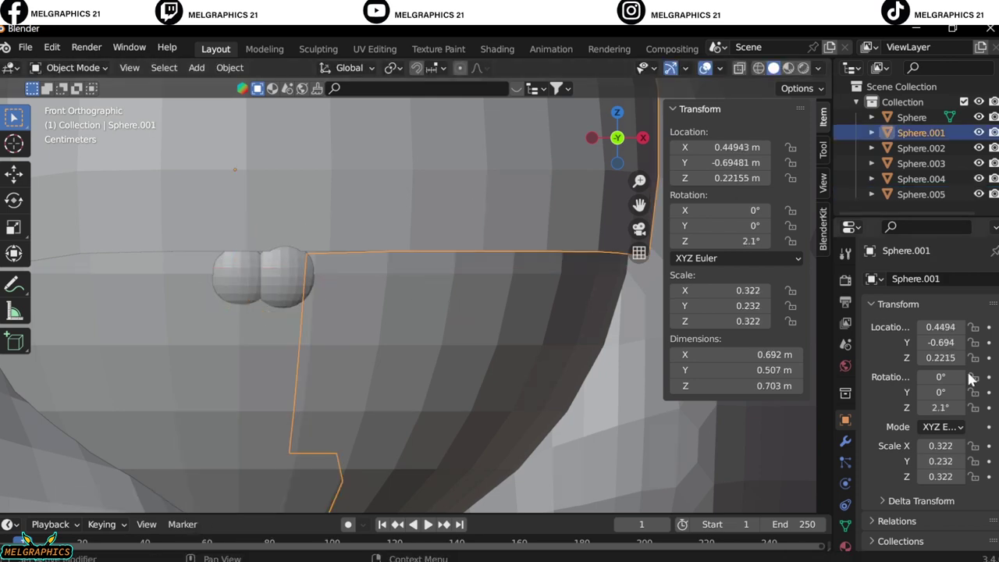
{"action": "left_click", "coordinate": [845, 441]}
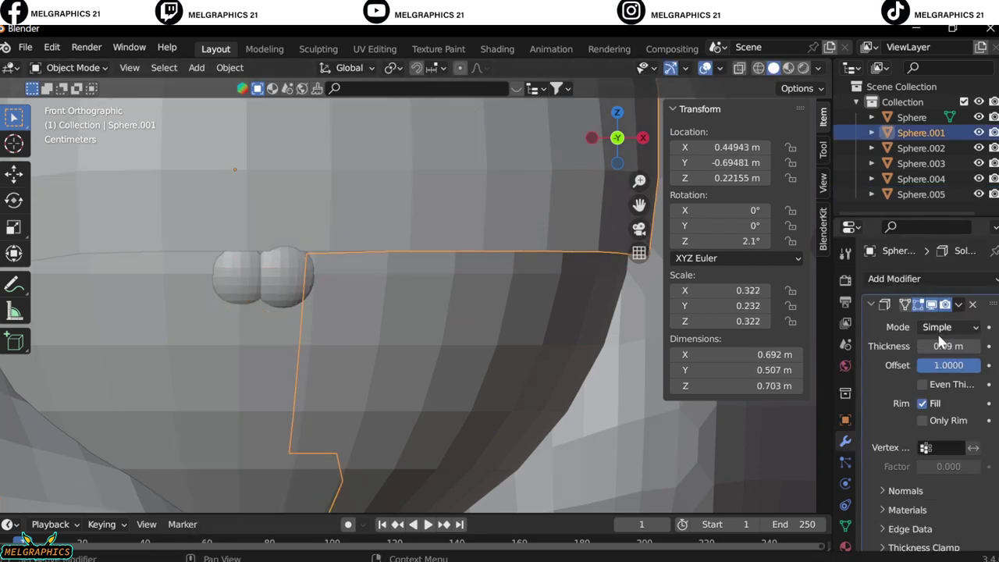
{"action": "left_click_drag", "start_coordinate": [949, 346], "coordinate": [968, 346]}
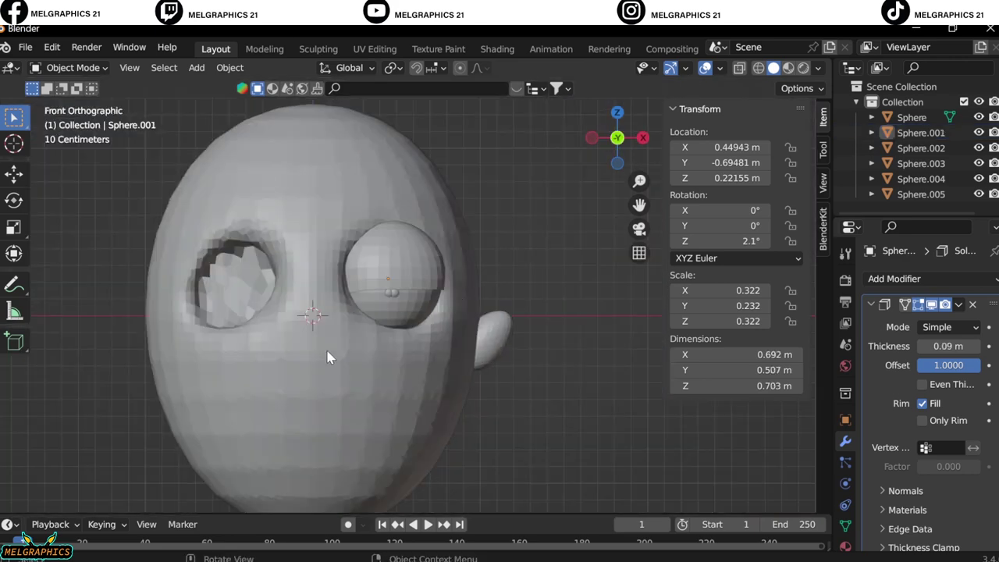
Step: Add a NURBS curve and place it in front of and below the face
{"action": "key", "text": "shift+a"}
{"action": "left_click", "coordinate": [398, 307]}
{"action": "key", "text": "KP_7"}
{"action": "scroll", "coordinate": [508, 399], "scroll_direction": "down", "scroll_amount": 3}
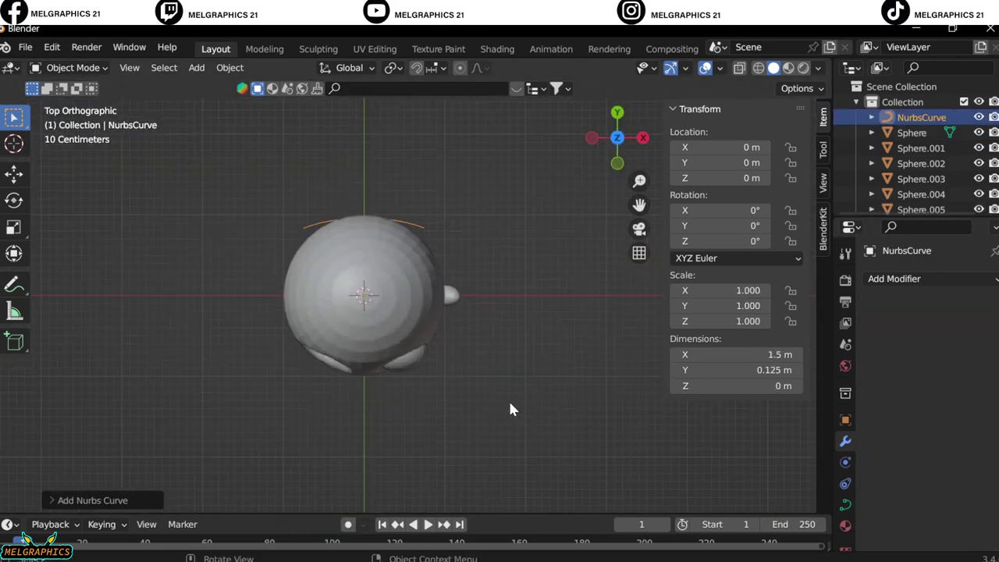
{"action": "key", "text": "g"}
{"action": "left_click", "coordinate": [379, 378]}
{"action": "key", "text": "KP_1"}
{"action": "key", "text": "g"}
{"action": "left_click", "coordinate": [348, 364]}
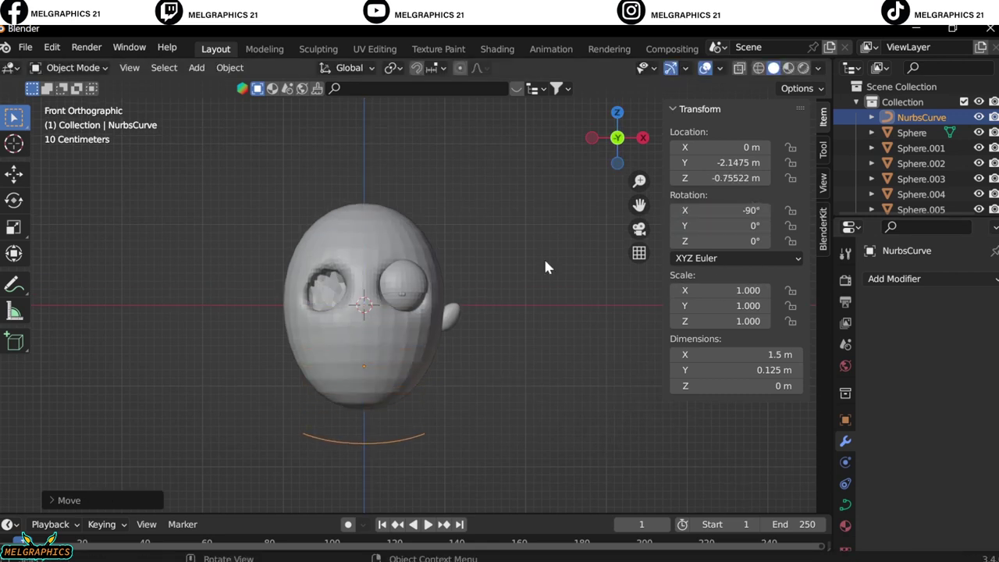
Step: Give the curve 0 m extrude, 0.03 m bevel depth and filled caps
{"action": "left_click", "coordinate": [846, 505]}
{"action": "scroll", "coordinate": [898, 375], "scroll_direction": "down", "scroll_amount": 3}
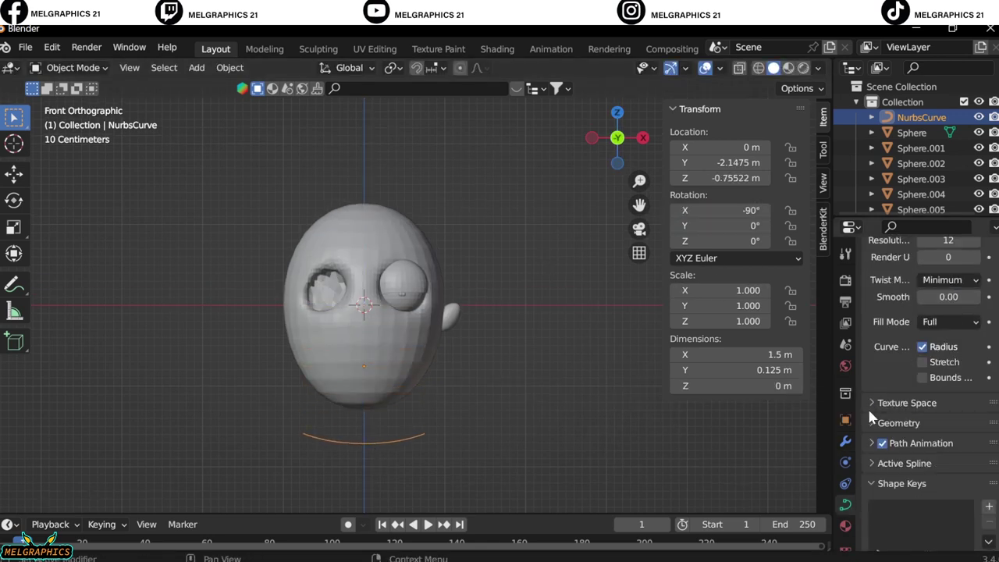
{"action": "left_click", "coordinate": [890, 423]}
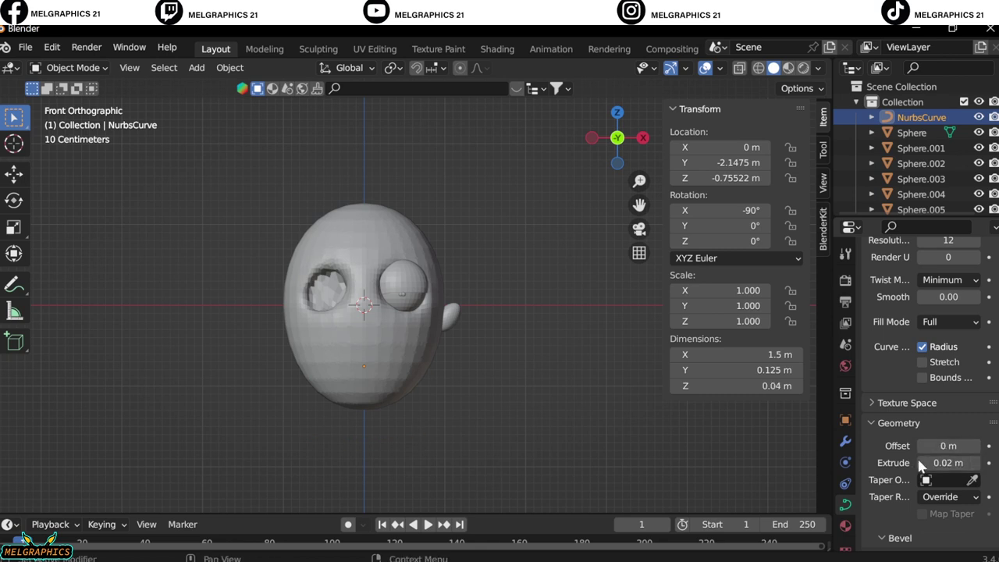
{"action": "key", "text": "BackSpace"}
{"action": "middle_click_drag", "start_coordinate": [437, 421], "coordinate": [507, 409]}
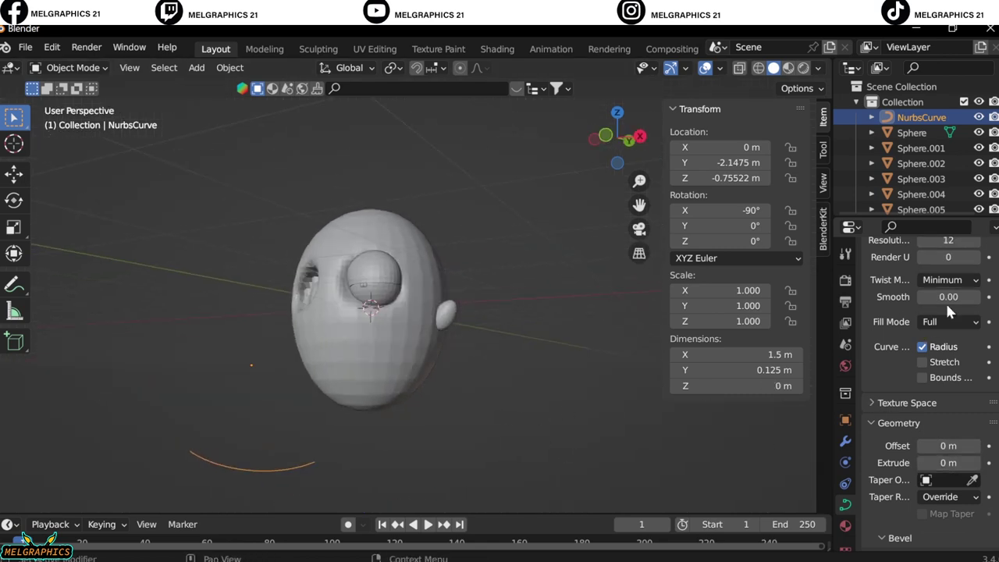
{"action": "left_click", "coordinate": [900, 538]}
{"action": "scroll", "coordinate": [929, 390], "scroll_direction": "down", "scroll_amount": 3}
{"action": "left_click_drag", "start_coordinate": [948, 474], "coordinate": [968, 473]}
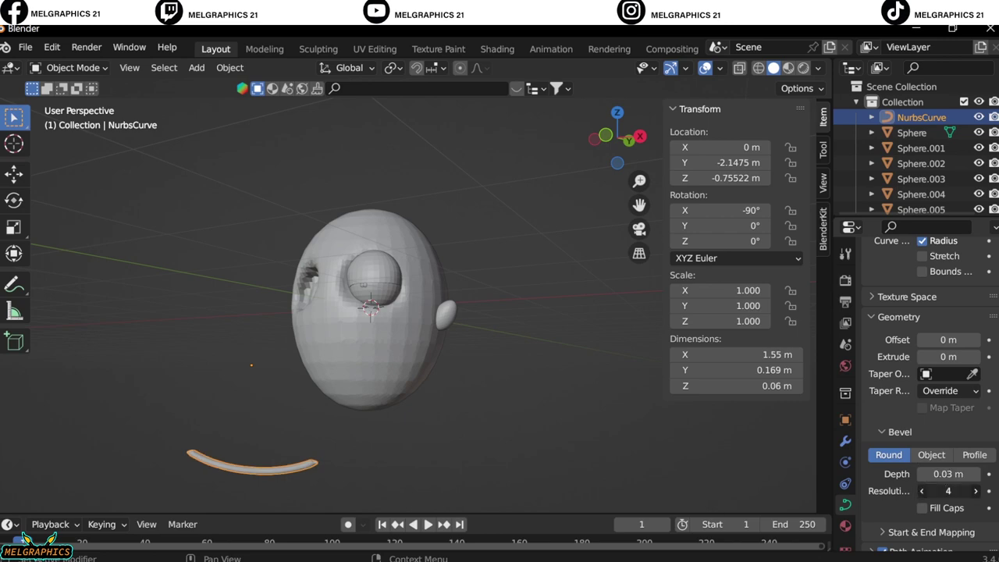
Step: Scale the mouth curve to 0.71 and position it in depth against the face
{"action": "key", "text": "KP_3"}
{"action": "key", "text": "g"}
{"action": "left_click", "coordinate": [504, 416]}
{"action": "key", "text": "s"}
{"action": "left_click", "coordinate": [379, 383]}
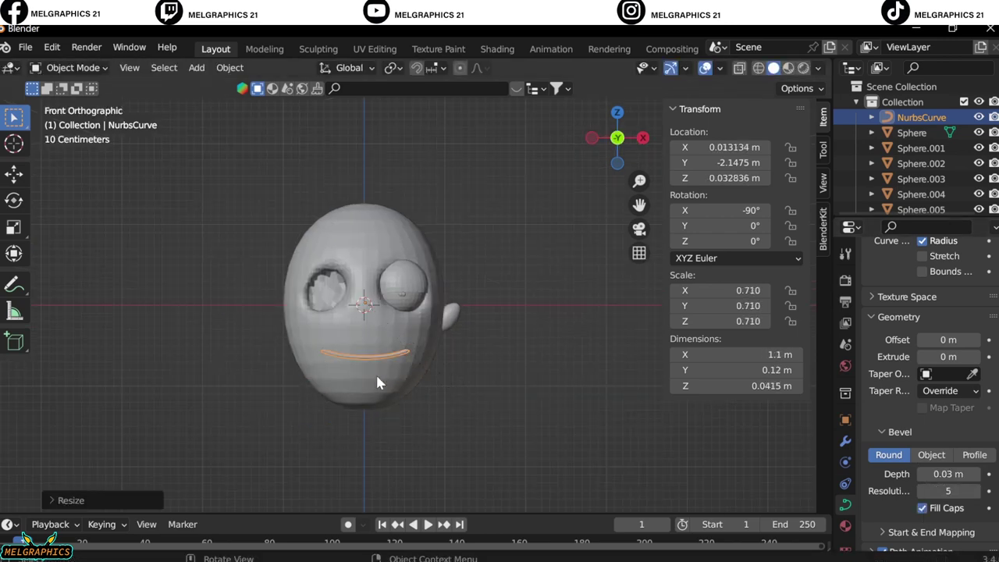
{"action": "key", "text": "g"}
{"action": "key", "text": "y"}
{"action": "left_click", "coordinate": [449, 397]}
Step: Rotate the mouth curve so it tilts to follow the face
{"action": "key", "text": "KP_1"}
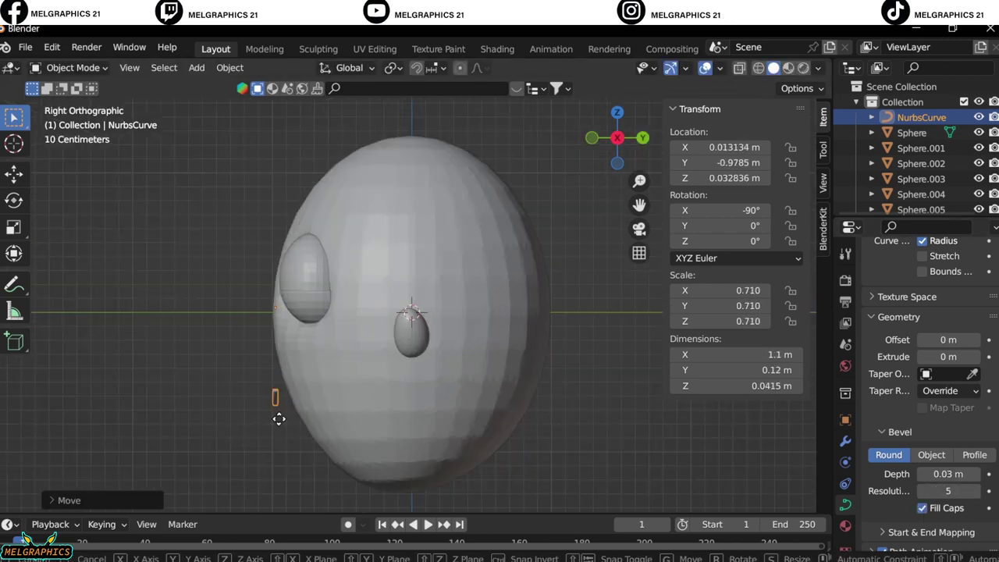
{"action": "middle_click_drag", "start_coordinate": [393, 431], "coordinate": [330, 432]}
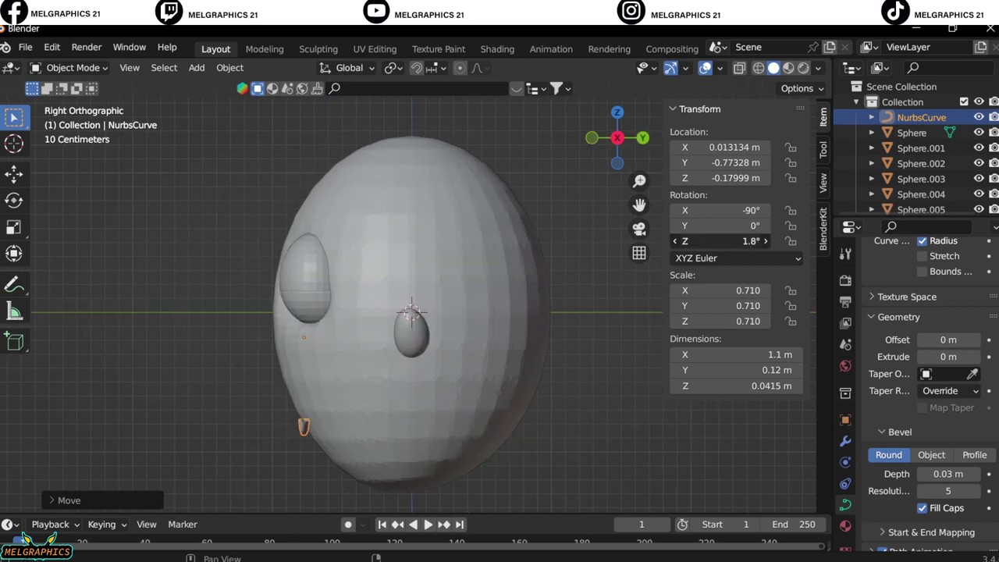
{"action": "key", "text": "r"}
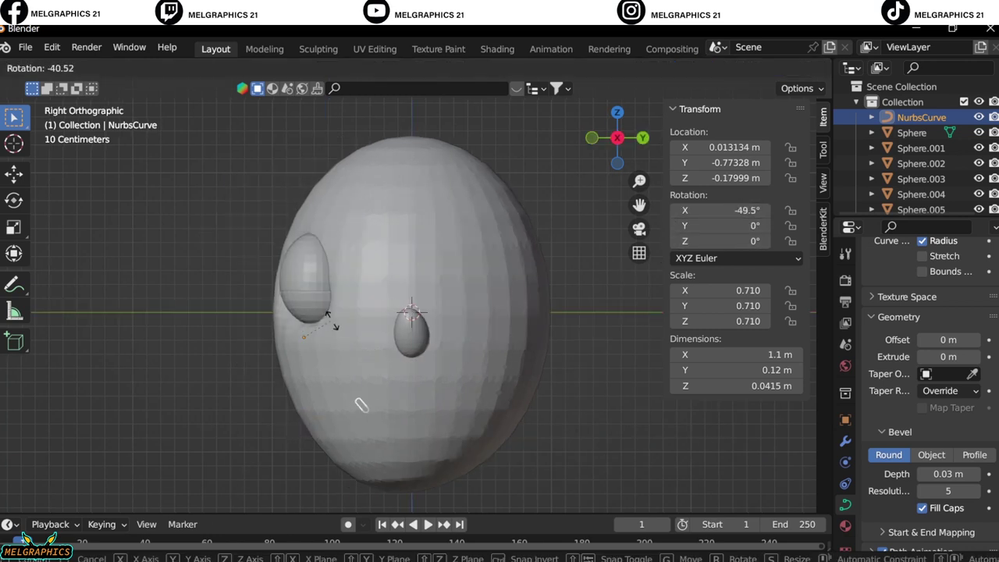
{"action": "left_click", "coordinate": [300, 329]}
{"action": "key", "text": "KP_1"}
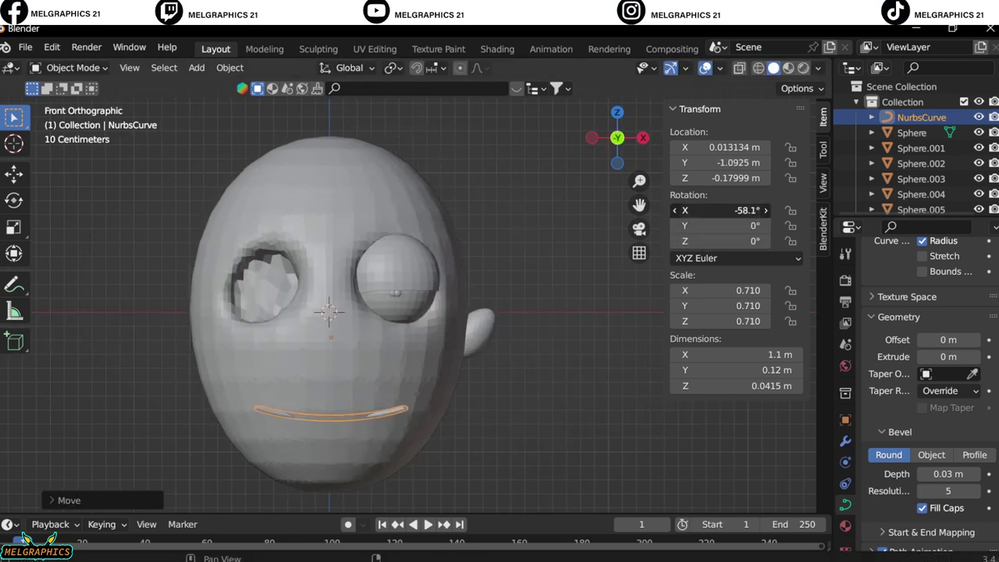
{"action": "left_click_drag", "start_coordinate": [737, 210], "coordinate": [726, 210]}
{"action": "mouse_move", "coordinate": [408, 392]}
{"action": "middle_mouse_down"}
{"action": "mouse_move", "coordinate": [286, 429]}
{"action": "mouse_move", "coordinate": [508, 308]}
{"action": "middle_mouse_up"}
Step: Extrude the curve end up toward the ear, thinning and twisting the new end point
{"action": "left_click", "coordinate": [103, 104]}
{"action": "left_click", "coordinate": [14, 394]}
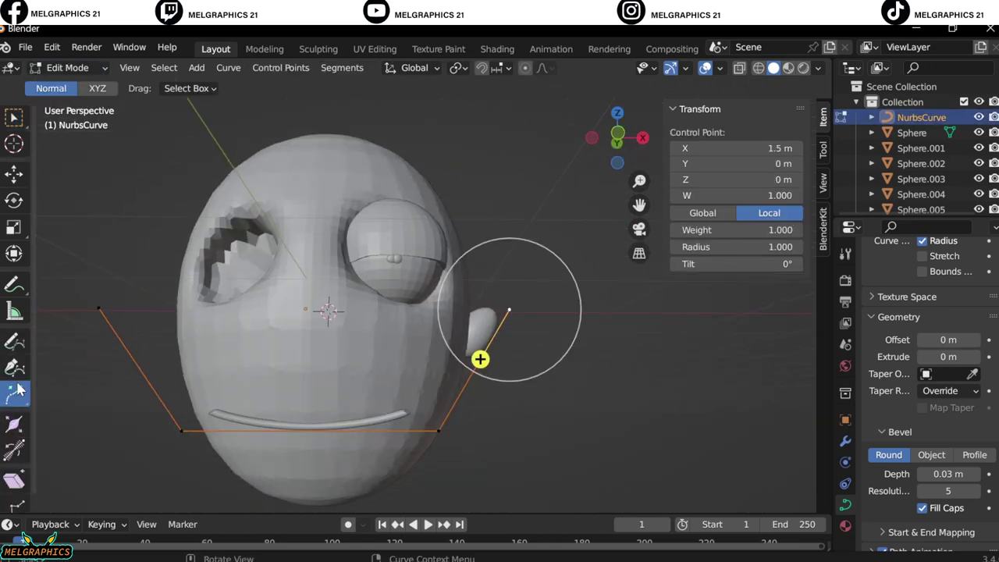
{"action": "left_click_drag", "start_coordinate": [480, 295], "coordinate": [258, 468]}
{"action": "key", "text": "KP_3"}
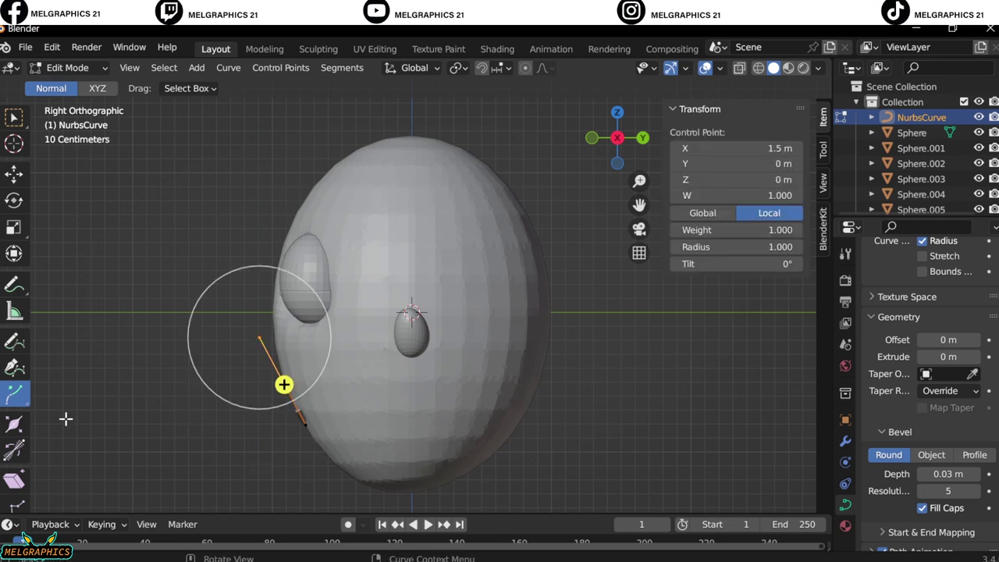
{"action": "left_click", "coordinate": [14, 422]}
{"action": "mouse_move", "coordinate": [257, 335]}
{"action": "left_mouse_down"}
{"action": "mouse_move", "coordinate": [273, 349]}
{"action": "mouse_move", "coordinate": [266, 341]}
{"action": "left_mouse_up"}
{"action": "key", "text": "KP_1"}
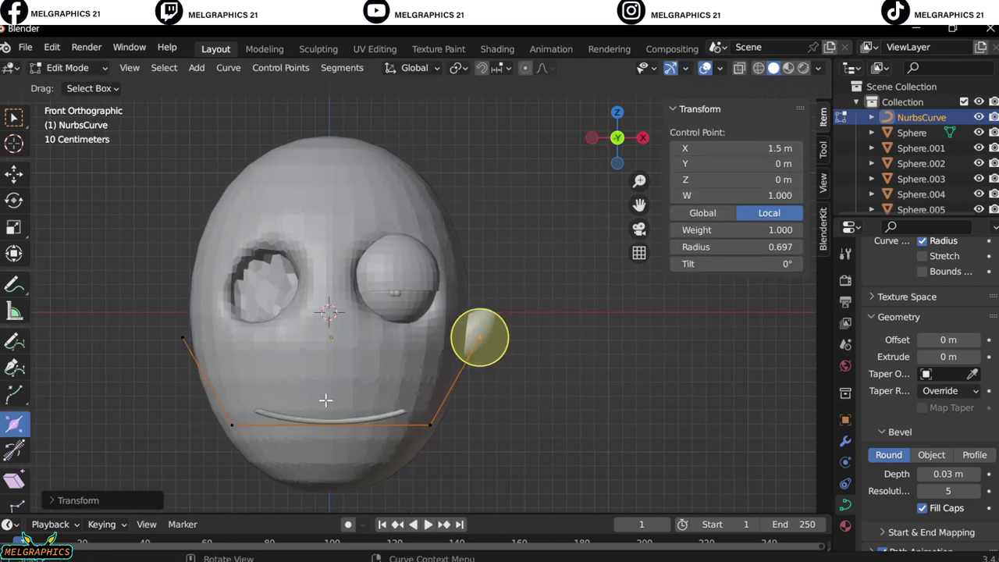
{"action": "left_click", "coordinate": [14, 450]}
{"action": "left_click_drag", "start_coordinate": [336, 398], "coordinate": [384, 418]}
Step: Jitter the mouth curve's control points with the Randomize tool
{"action": "key", "text": "alt+a"}
{"action": "key", "text": "w"}
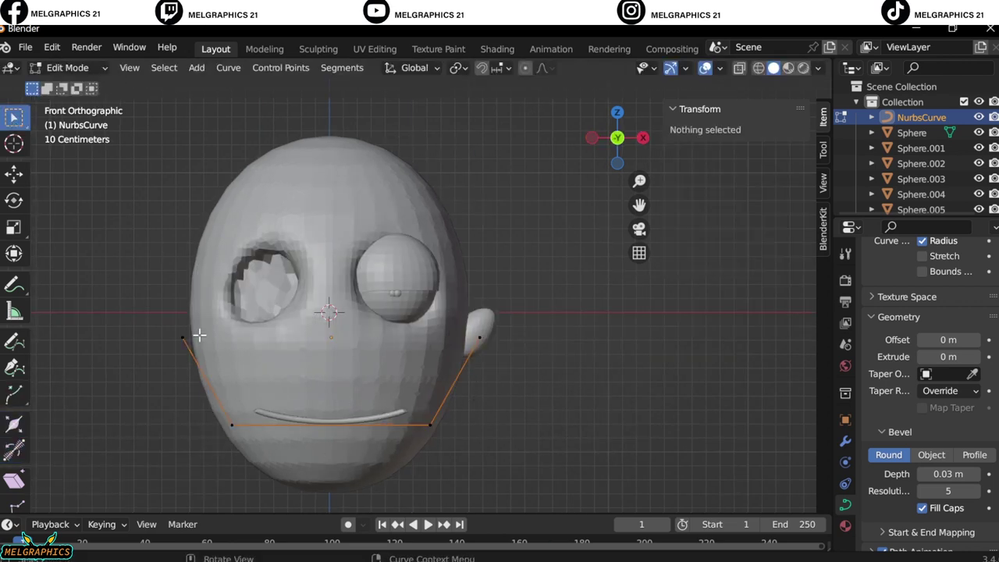
{"action": "key", "text": "Tab"}
{"action": "key", "text": "Tab"}
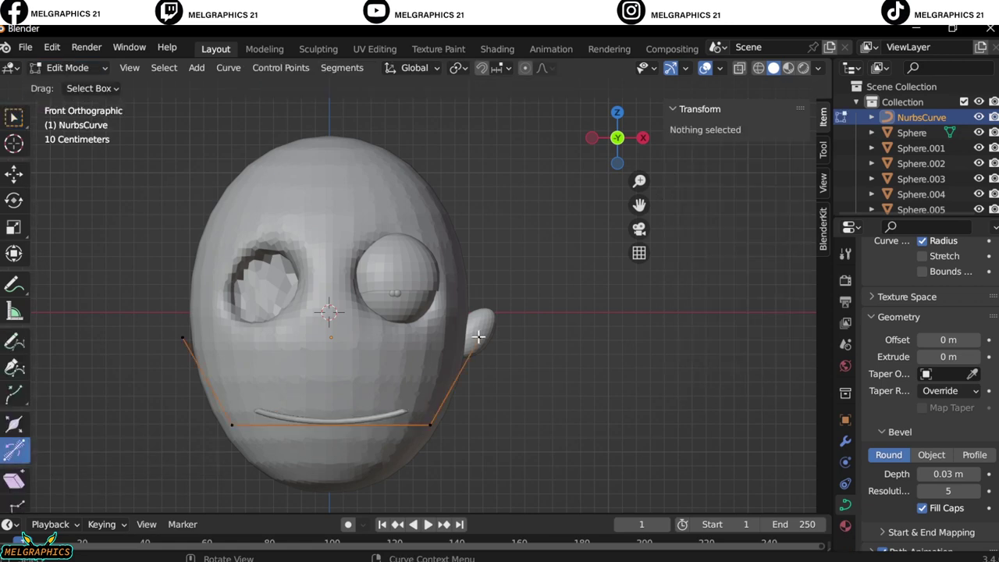
{"action": "scroll", "coordinate": [115, 441], "scroll_direction": "down", "scroll_amount": 2}
{"action": "left_click", "coordinate": [14, 494]}
{"action": "scroll", "coordinate": [402, 383], "scroll_direction": "up", "scroll_amount": 3}
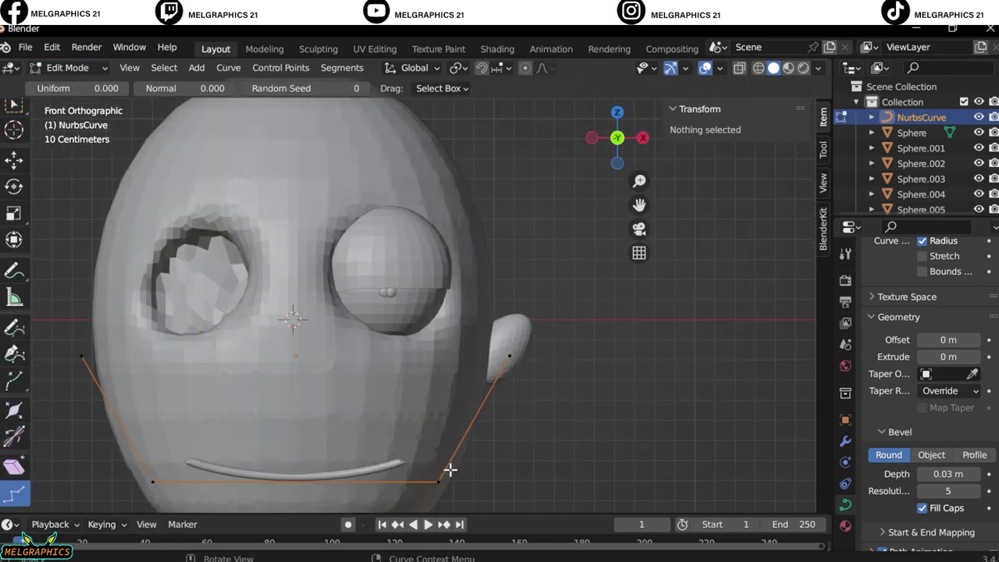
{"action": "left_click_drag", "start_coordinate": [421, 494], "coordinate": [379, 474]}
{"action": "middle_click_drag", "start_coordinate": [379, 473], "coordinate": [444, 437]}
{"action": "left_click_drag", "start_coordinate": [444, 437], "coordinate": [337, 468]}
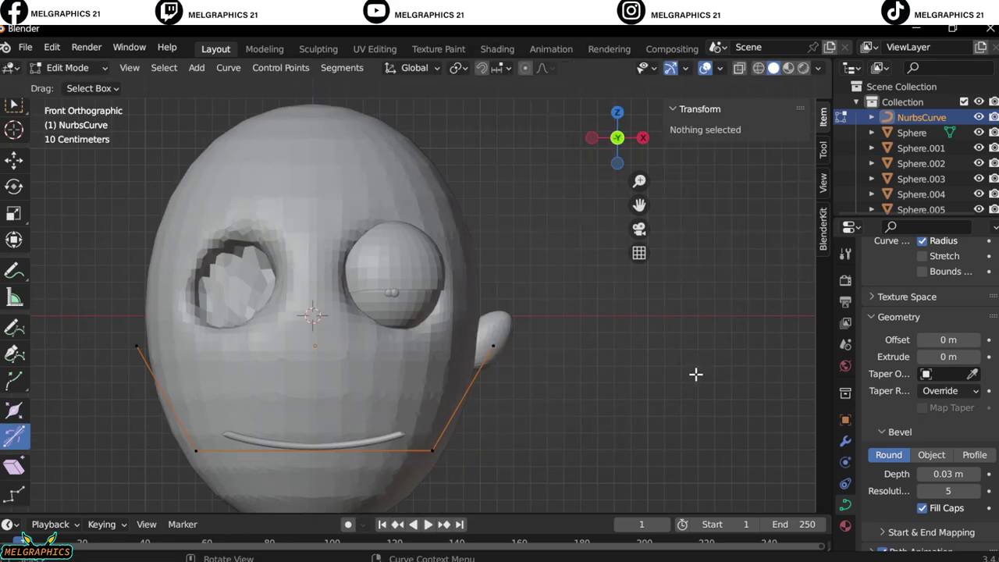
Step: Cancel the pending twist and return the mouth curve to Object Mode
{"action": "key", "text": "ctrl+t"}
{"action": "key", "text": "Escape"}
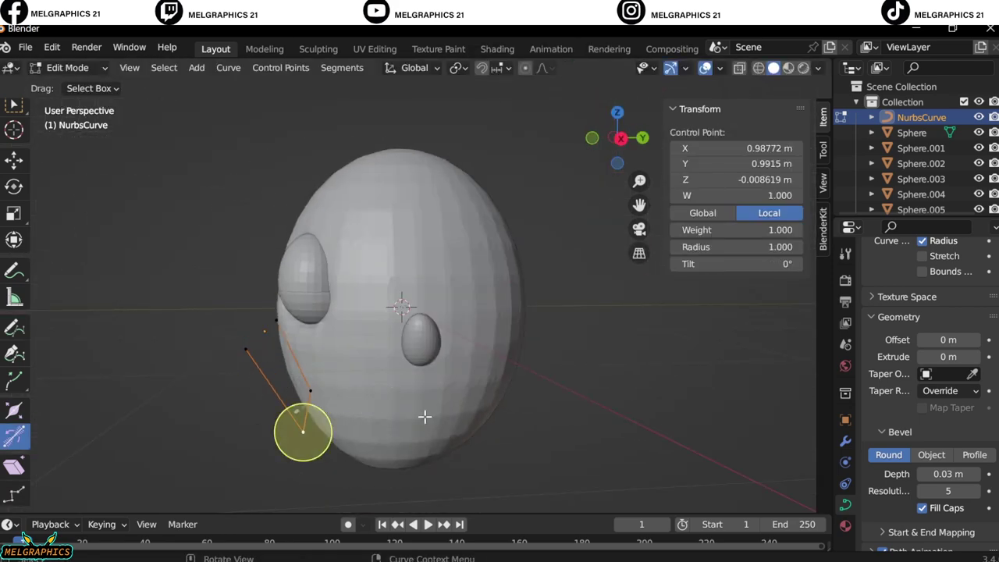
{"action": "key", "text": "KP_1"}
{"action": "right_click", "coordinate": [451, 335]}
{"action": "left_click", "coordinate": [67, 67]}
{"action": "left_click", "coordinate": [86, 85]}
{"action": "right_click", "coordinate": [344, 328]}
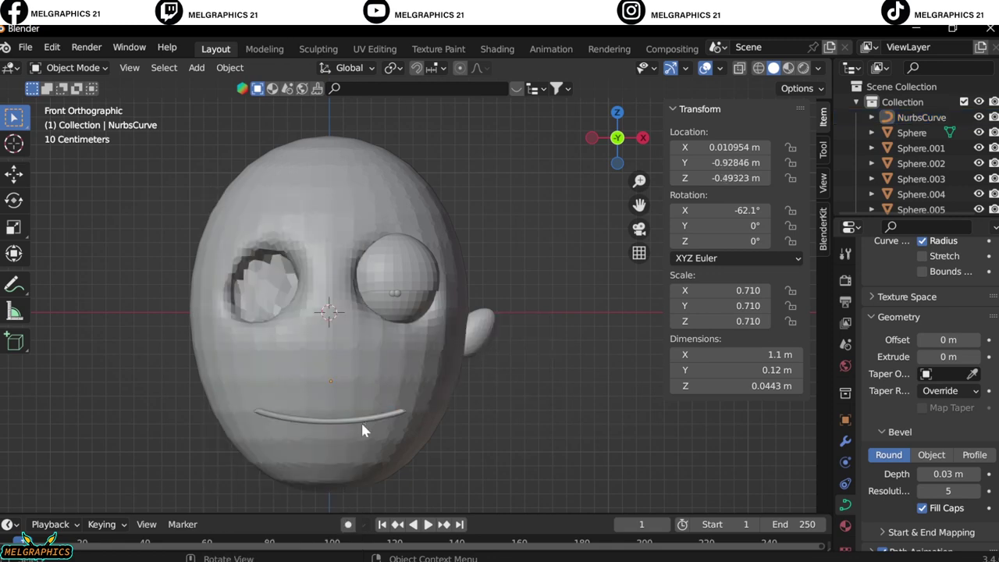
Step: Toggle the smile curve into Edit Mode and back to Object Mode
{"action": "right_click", "coordinate": [334, 270]}
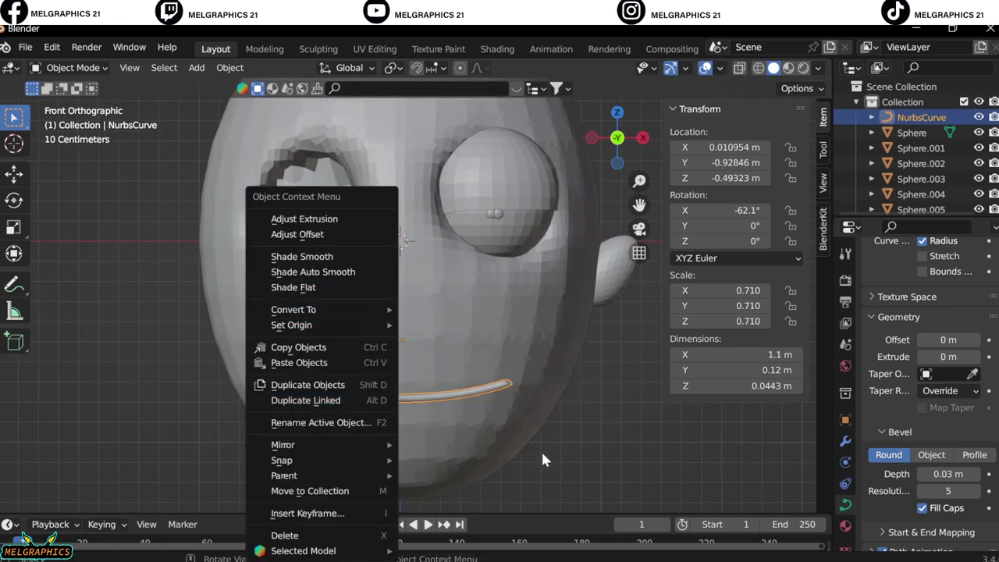
{"action": "mouse_move", "coordinate": [541, 450]}
{"action": "middle_mouse_down"}
{"action": "mouse_move", "coordinate": [493, 427]}
{"action": "mouse_move", "coordinate": [267, 408]}
{"action": "middle_mouse_up"}
{"action": "left_click", "coordinate": [67, 67]}
{"action": "left_click", "coordinate": [78, 99]}
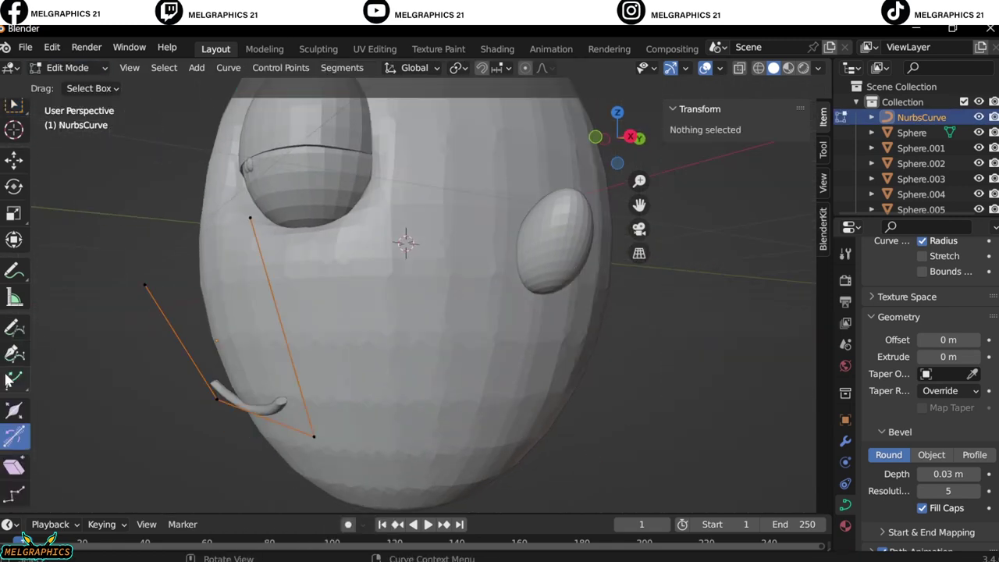
{"action": "left_click", "coordinate": [67, 67]}
{"action": "left_click", "coordinate": [78, 85]}
Step: Scale the smile curve in depth and height and nudge it toward the face
{"action": "left_click", "coordinate": [14, 252]}
{"action": "left_click", "coordinate": [437, 281]}
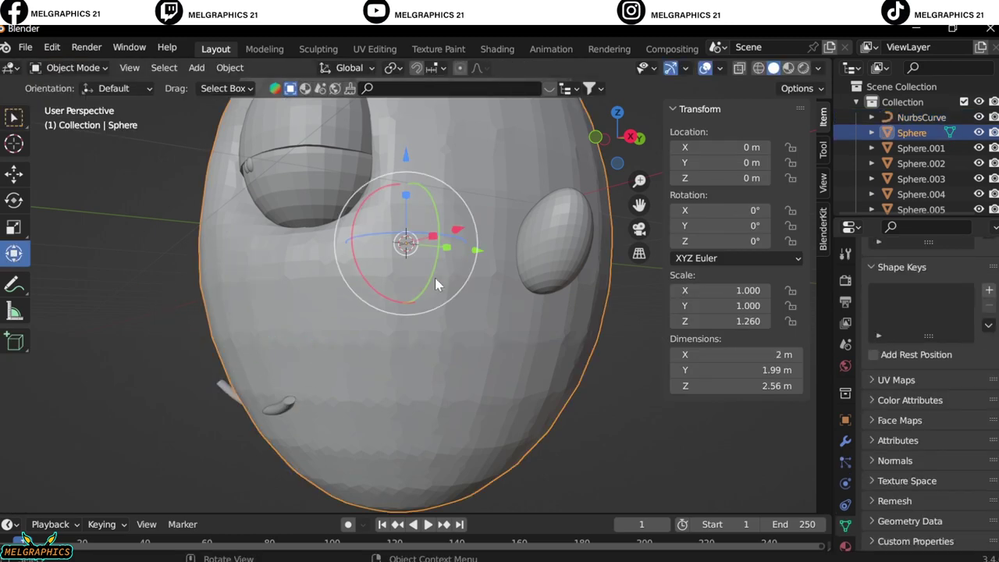
{"action": "left_click", "coordinate": [257, 397]}
{"action": "left_click_drag", "start_coordinate": [268, 341], "coordinate": [300, 351]}
{"action": "left_click", "coordinate": [14, 116]}
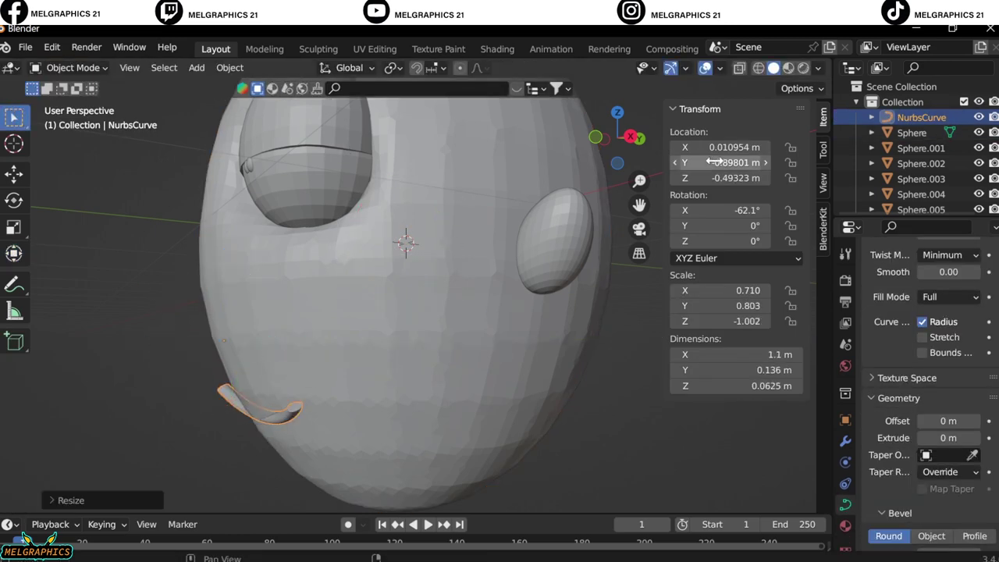
{"action": "left_click", "coordinate": [595, 138]}
{"action": "left_click_drag", "start_coordinate": [726, 210], "coordinate": [702, 210]}
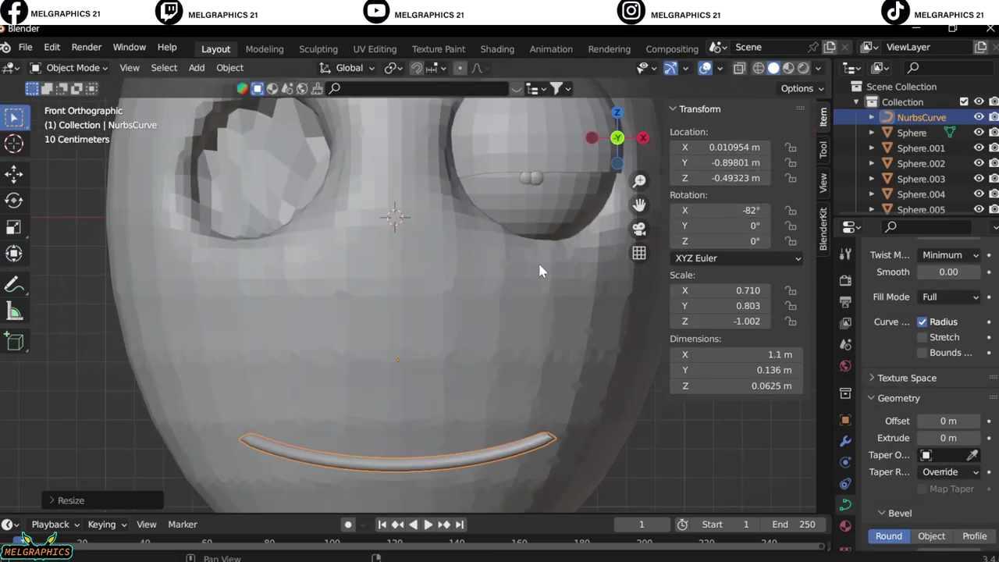
Step: Move the smile curve along Y until it sits against the face
{"action": "key", "text": "KP_3"}
{"action": "key", "text": "g"}
{"action": "key", "text": "y"}
{"action": "left_click", "coordinate": [348, 388]}
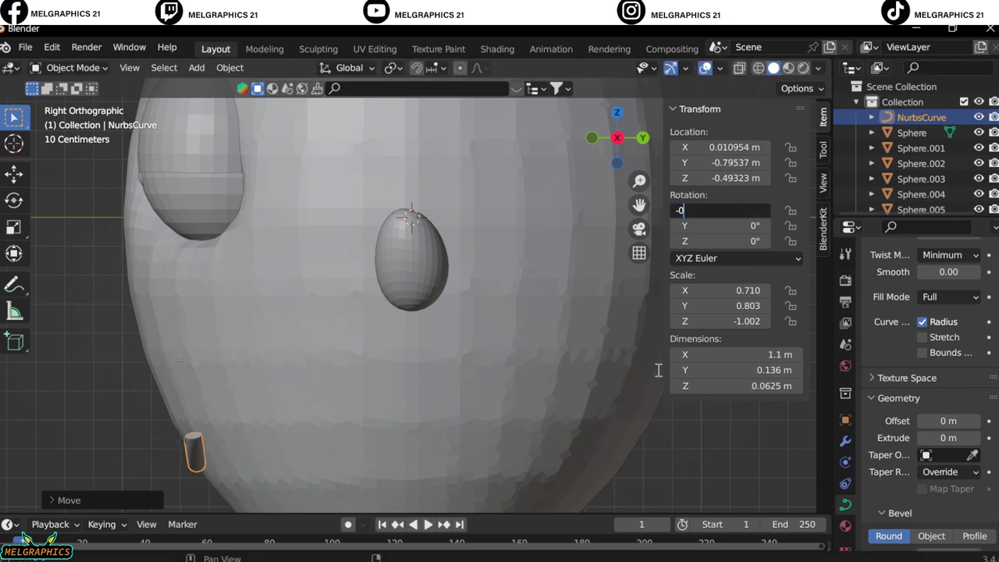
{"action": "key", "text": "g"}
{"action": "key", "text": "y"}
{"action": "left_click", "coordinate": [653, 452]}
{"action": "key", "text": "KP_1"}
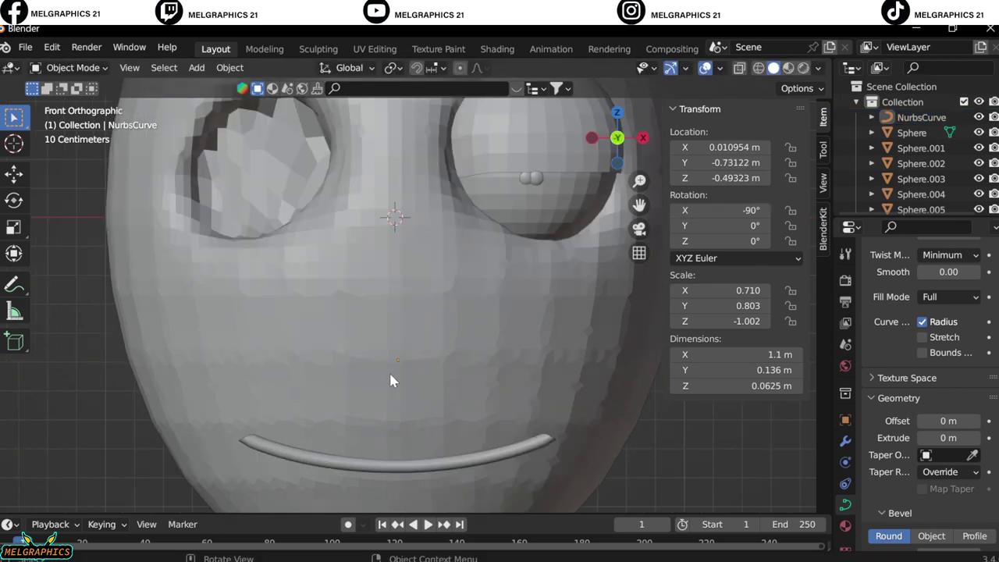
Step: Add a second NURBS curve to the scene
{"action": "key", "text": "shift+a"}
{"action": "left_click", "coordinate": [458, 304]}
{"action": "scroll", "coordinate": [458, 304], "scroll_direction": "down", "scroll_amount": 3}
Step: Move the new curve along the Y depth axis toward the face
{"action": "key", "text": "g"}
{"action": "key", "text": "y"}
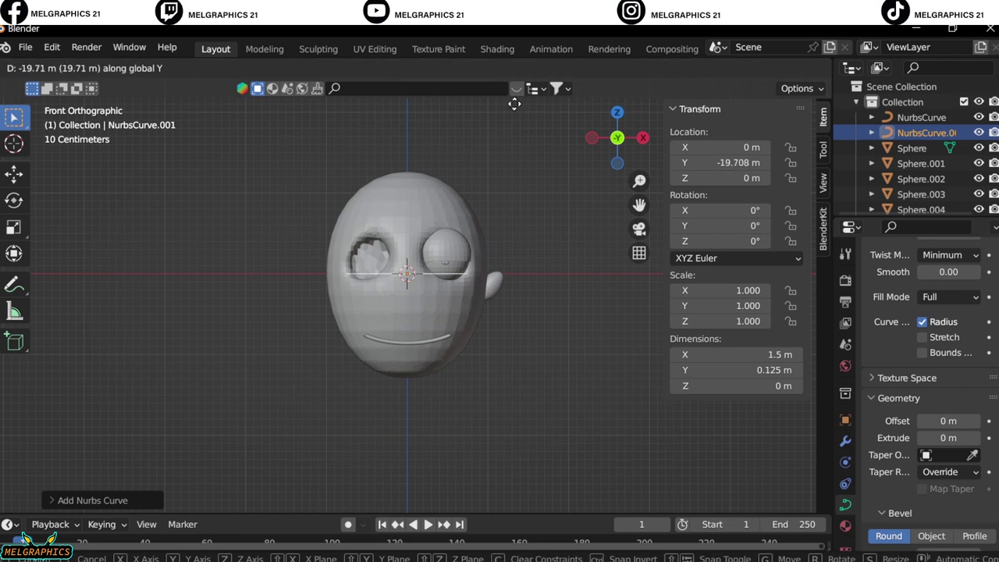
{"action": "middle_click_drag", "start_coordinate": [461, 312], "coordinate": [346, 295]}
{"action": "right_click", "coordinate": [347, 295]}
{"action": "scroll", "coordinate": [927, 469], "scroll_direction": "down", "scroll_amount": 6}
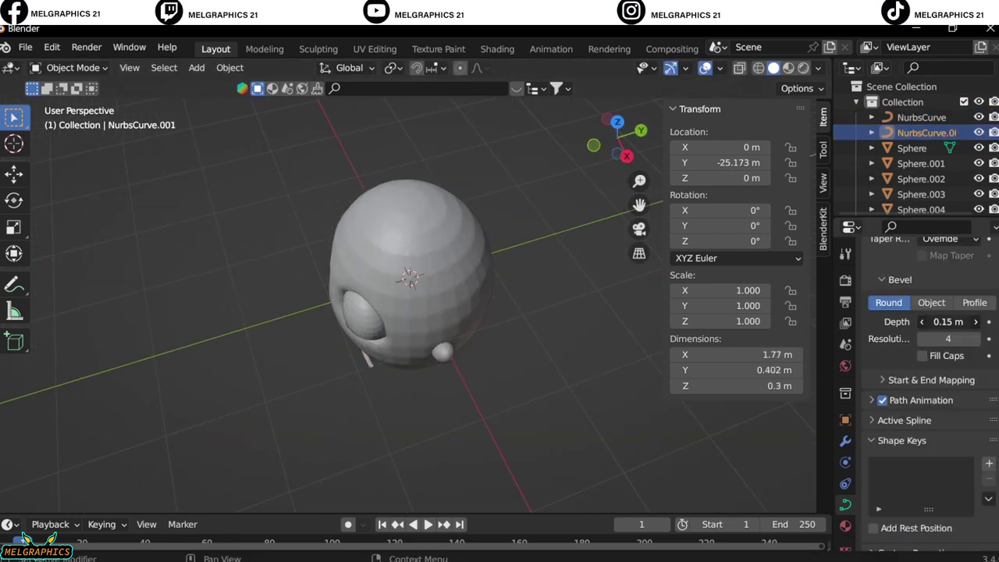
{"action": "key", "text": "g"}
{"action": "key", "text": "y"}
{"action": "left_click", "coordinate": [485, 378]}
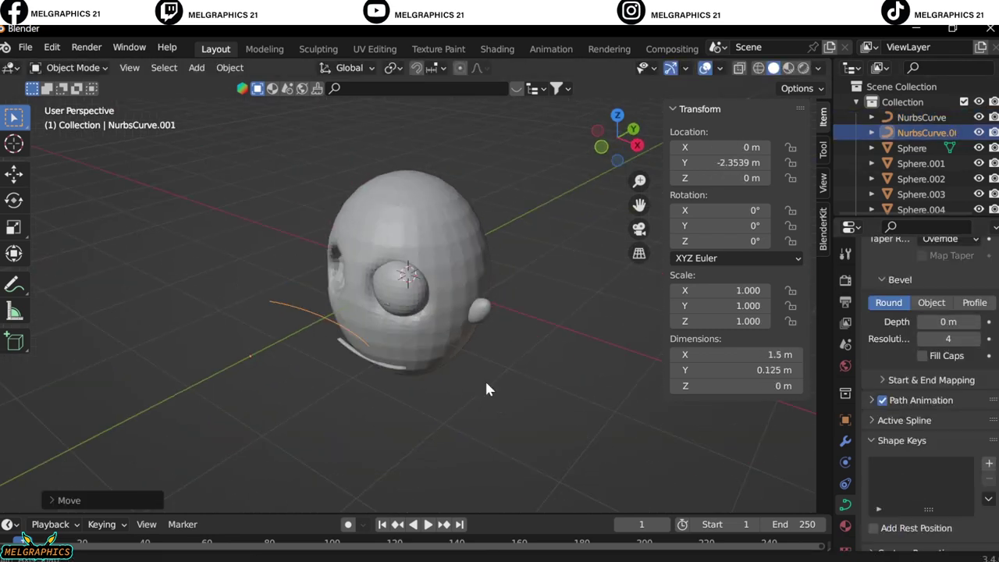
{"action": "middle_click_drag", "start_coordinate": [485, 379], "coordinate": [517, 360]}
{"action": "scroll", "coordinate": [929, 390], "scroll_direction": "up", "scroll_amount": 2}
Step: Give the new curve a 0.01 m bevel with filled caps and reset its origin
{"action": "left_click_drag", "start_coordinate": [948, 373], "coordinate": [960, 373]}
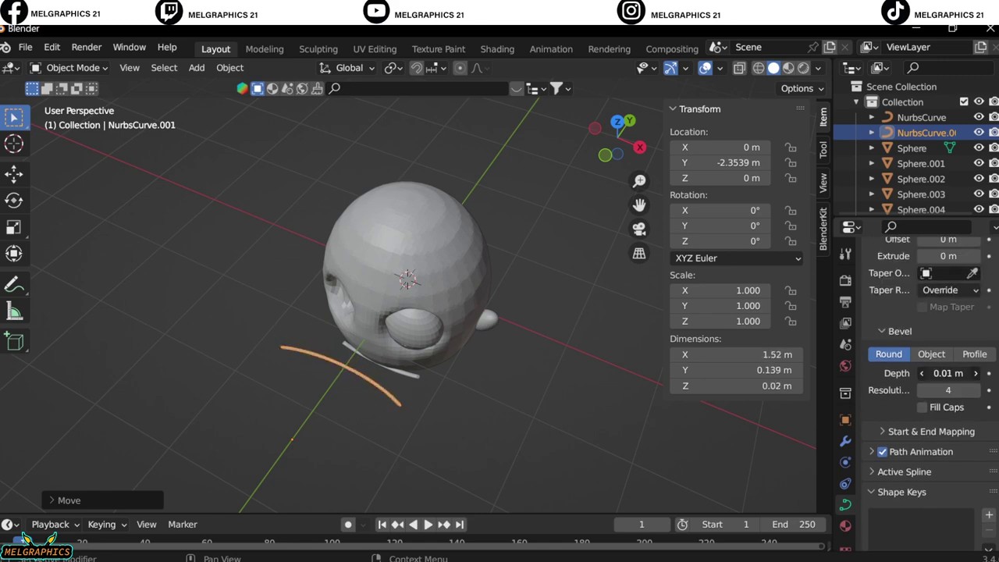
{"action": "middle_click_drag", "start_coordinate": [406, 394], "coordinate": [279, 402]}
{"action": "left_click", "coordinate": [923, 408]}
{"action": "key", "text": "KP_1"}
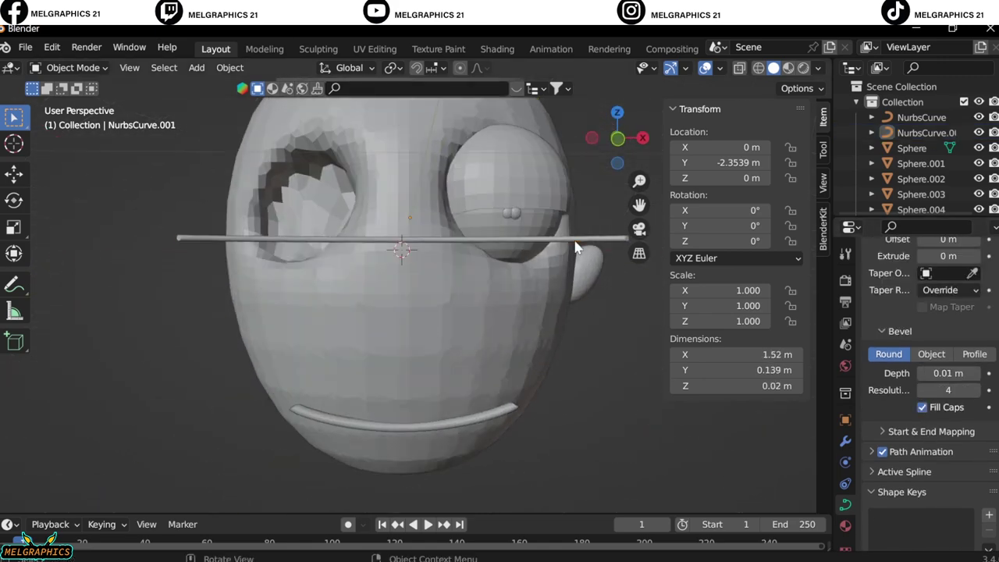
{"action": "right_click", "coordinate": [508, 173]}
{"action": "left_click", "coordinate": [616, 172]}
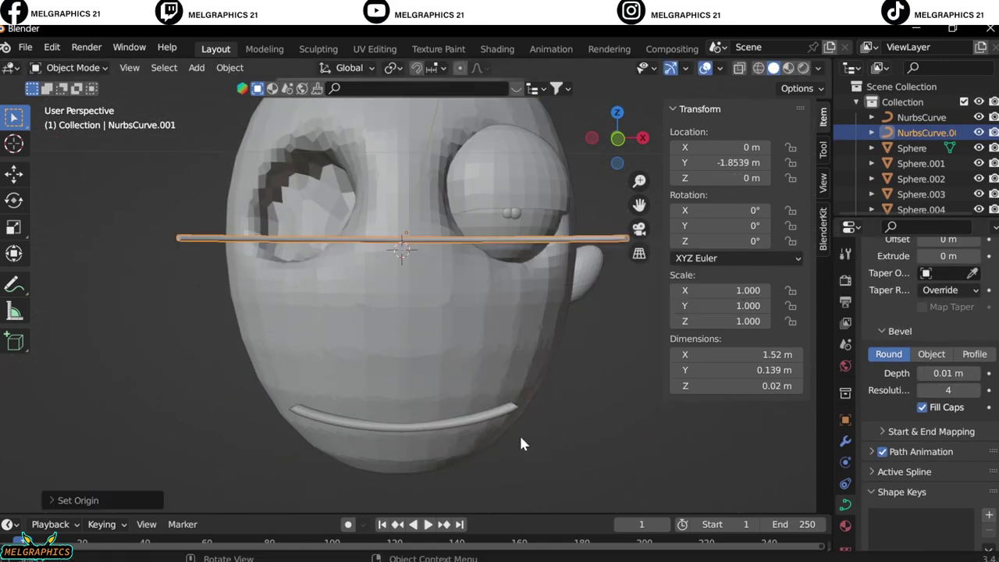
{"action": "middle_click_drag", "start_coordinate": [519, 433], "coordinate": [182, 331]}
{"action": "right_click", "coordinate": [182, 331]}
{"action": "left_click", "coordinate": [312, 335]}
{"action": "right_click", "coordinate": [285, 355]}
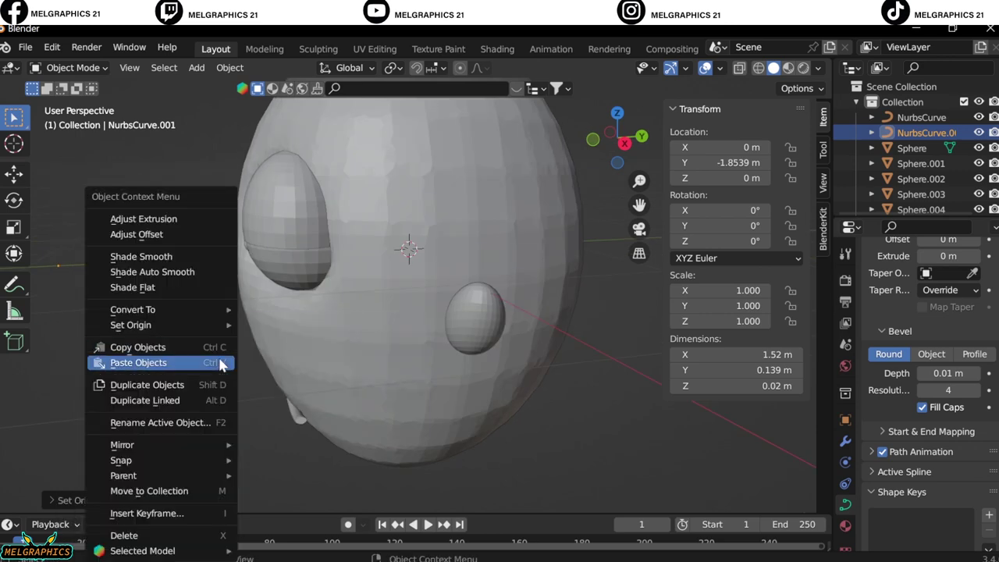
Step: Stand the curve upright, shrink it to about 0.194 and move it beside the smile's right end
{"action": "key", "text": "g"}
{"action": "left_click", "coordinate": [445, 479]}
{"action": "key", "text": "KP_1"}
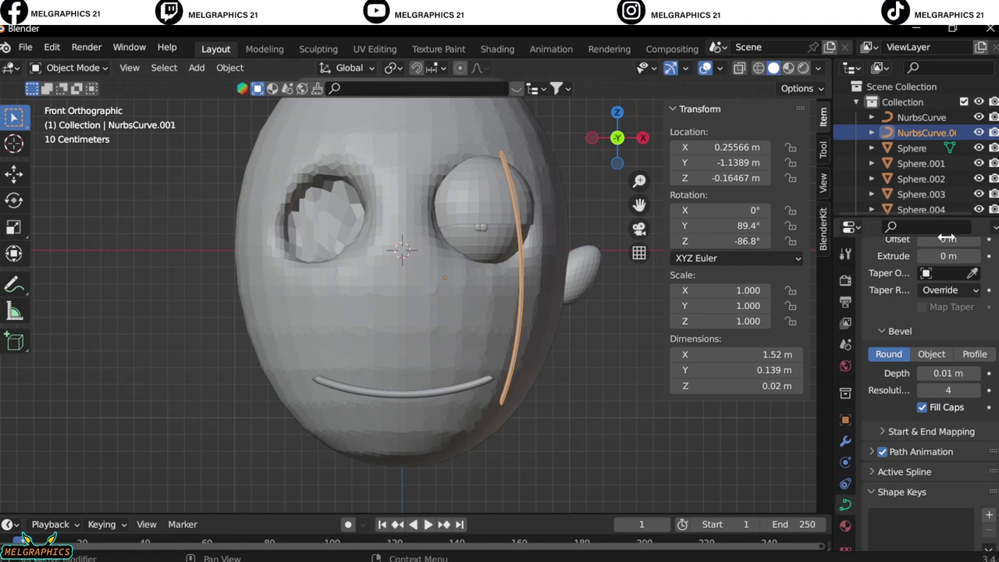
{"action": "type", "text": "0"}
{"action": "key", "text": "Return"}
{"action": "key", "text": "s"}
{"action": "left_click", "coordinate": [460, 288]}
{"action": "key", "text": "g"}
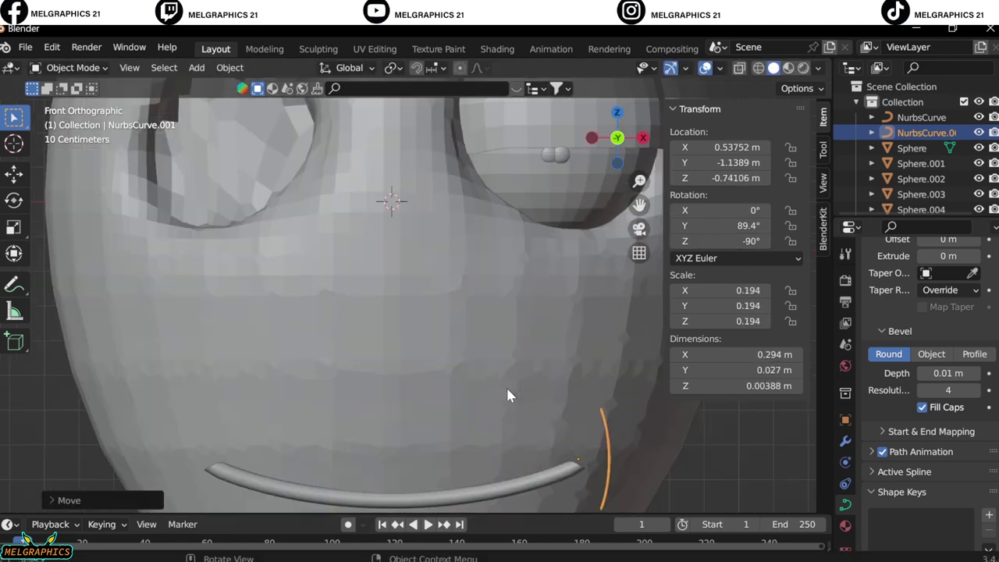
{"action": "mouse_move", "coordinate": [506, 385]}
{"action": "middle_mouse_down"}
{"action": "mouse_move", "coordinate": [343, 391]}
{"action": "mouse_move", "coordinate": [518, 387]}
{"action": "middle_mouse_up"}
Step: Push the curve against the face along Y and thicken its bevel to 0.1 m
{"action": "key", "text": "KP_3"}
{"action": "key", "text": "g"}
{"action": "key", "text": "y"}
{"action": "left_click", "coordinate": [397, 383]}
{"action": "left_click_drag", "start_coordinate": [949, 374], "coordinate": [968, 373]}
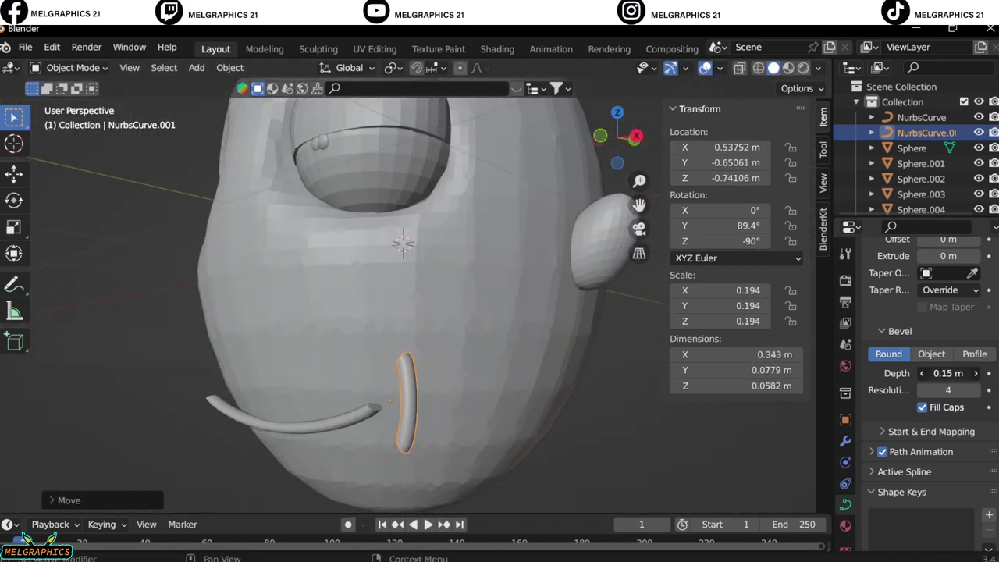
Step: Apply Shade Smooth to the cheek curve
{"action": "middle_click_drag", "start_coordinate": [582, 427], "coordinate": [652, 416]}
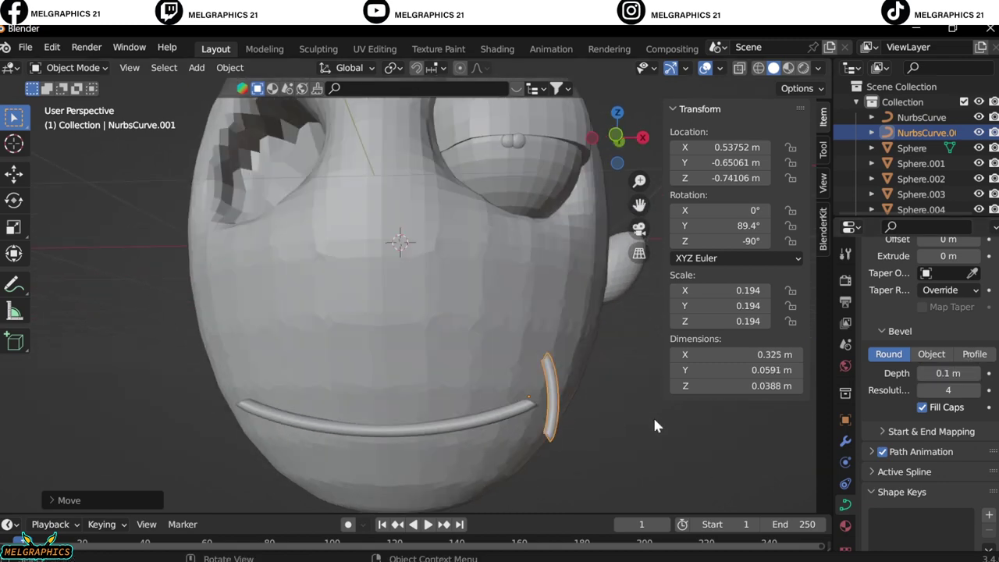
{"action": "key", "text": "KP_1"}
{"action": "scroll", "coordinate": [703, 468], "scroll_direction": "down", "scroll_amount": 2}
{"action": "right_click", "coordinate": [569, 245]}
{"action": "left_click", "coordinate": [568, 256]}
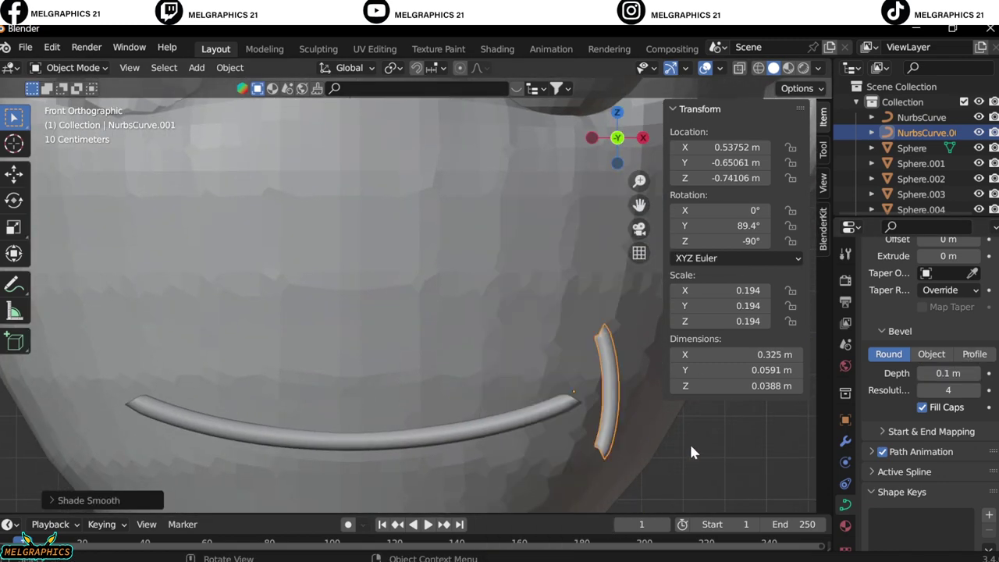
{"action": "key", "text": "Tab"}
Step: Extrude a new point on the cheek curve and reposition it to form a bend
{"action": "left_click", "coordinate": [13, 394]}
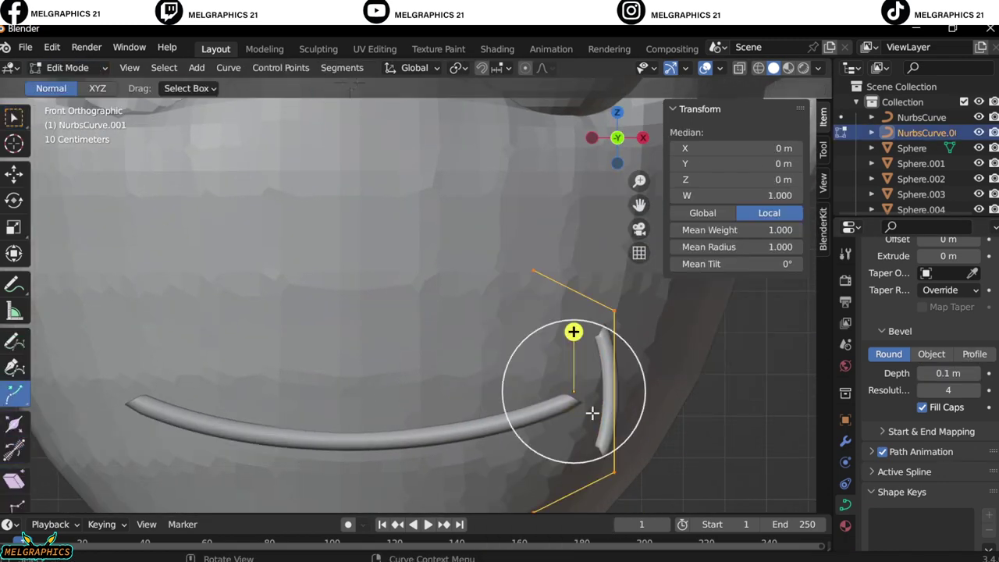
{"action": "mouse_move", "coordinate": [591, 412]}
{"action": "left_mouse_down"}
{"action": "mouse_move", "coordinate": [609, 482]}
{"action": "mouse_move", "coordinate": [647, 409]}
{"action": "left_mouse_up"}
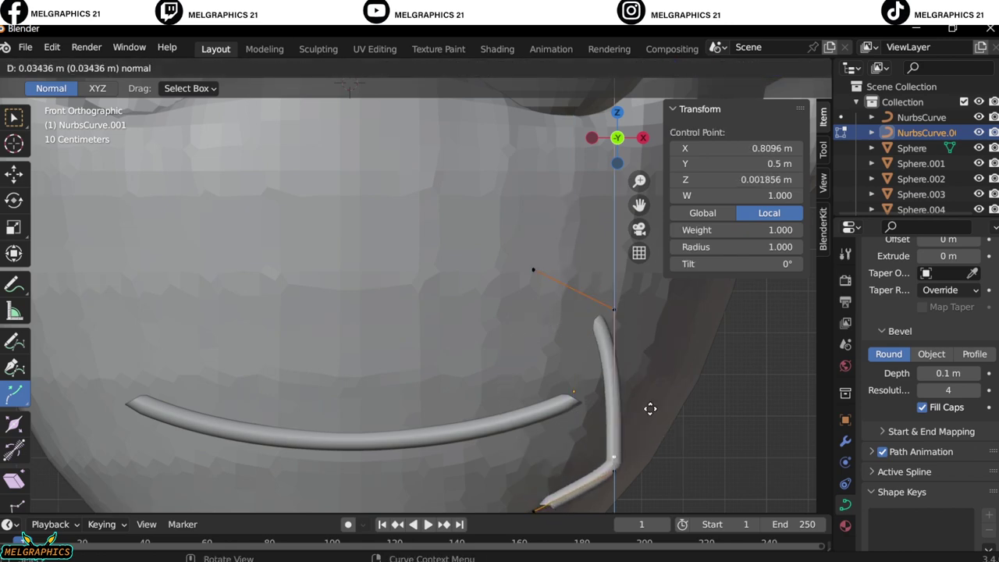
{"action": "left_click_drag", "start_coordinate": [539, 270], "coordinate": [547, 272]}
{"action": "left_click_drag", "start_coordinate": [766, 500], "coordinate": [645, 419]}
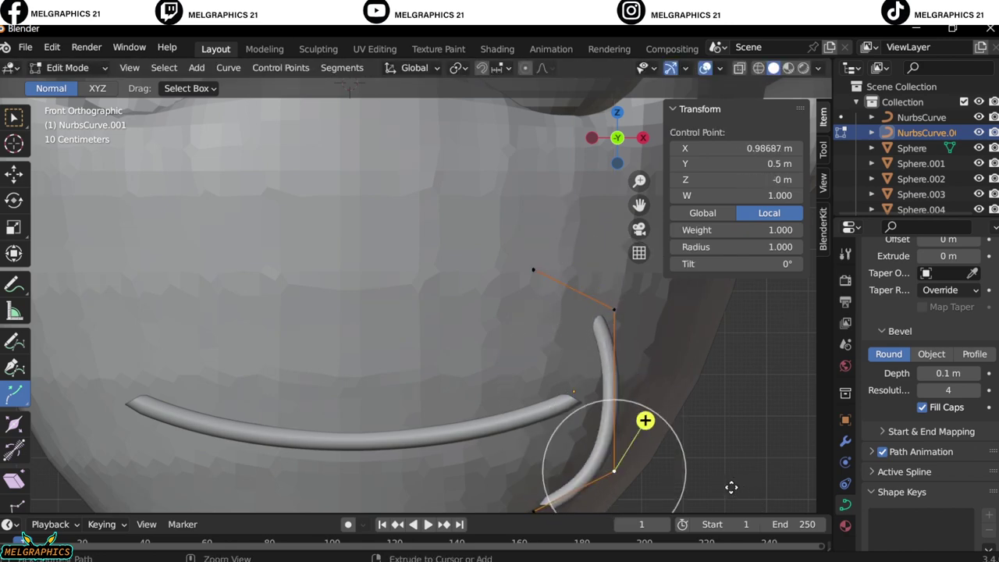
{"action": "mouse_move", "coordinate": [645, 419]}
{"action": "middle_mouse_down"}
{"action": "mouse_move", "coordinate": [301, 277]}
{"action": "mouse_move", "coordinate": [317, 357]}
{"action": "middle_mouse_up"}
Step: Scale the cheek curve to 0.109, tilt it 116° on Y and move it nearer the smile
{"action": "key", "text": "Tab"}
{"action": "key", "text": "s"}
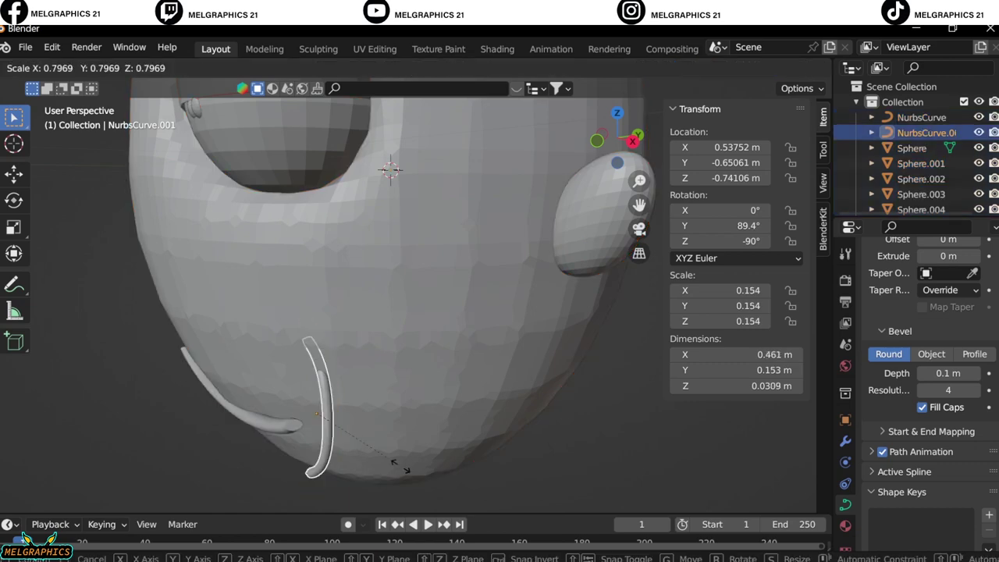
{"action": "left_click", "coordinate": [616, 422]}
{"action": "middle_click_drag", "start_coordinate": [617, 422], "coordinate": [629, 346]}
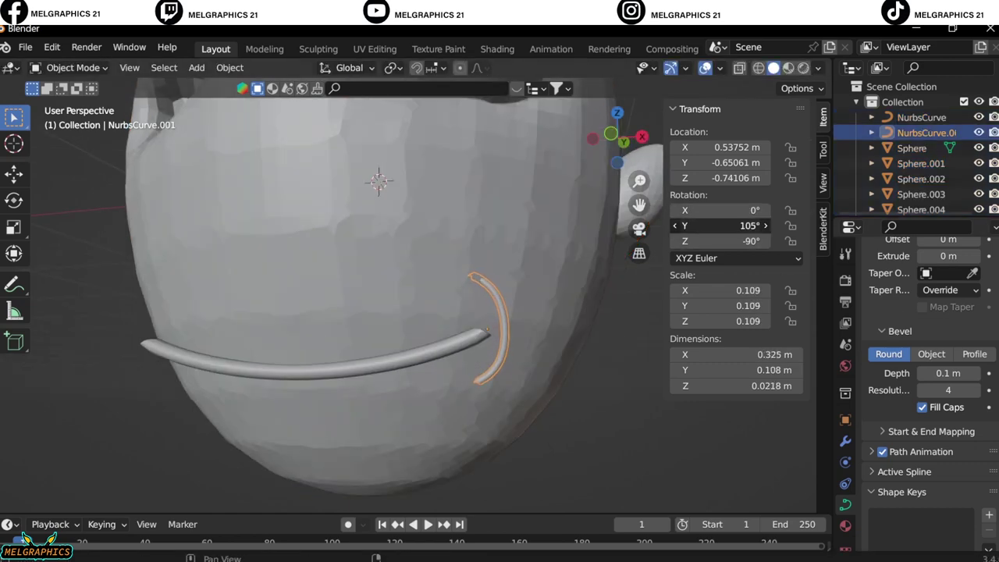
{"action": "mouse_move", "coordinate": [464, 417]}
{"action": "middle_mouse_down"}
{"action": "mouse_move", "coordinate": [263, 399]}
{"action": "mouse_move", "coordinate": [438, 315]}
{"action": "middle_mouse_up"}
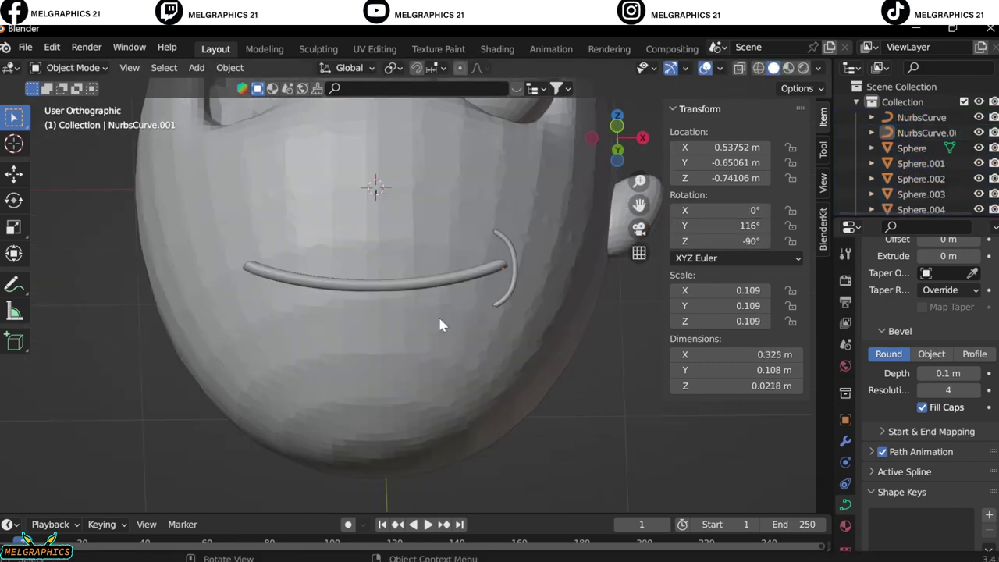
{"action": "key", "text": "g"}
{"action": "left_click", "coordinate": [517, 355]}
{"action": "mouse_move", "coordinate": [517, 355]}
{"action": "middle_mouse_down"}
{"action": "mouse_move", "coordinate": [596, 370]}
{"action": "mouse_move", "coordinate": [439, 386]}
{"action": "middle_mouse_up"}
{"action": "key", "text": "KP_1"}
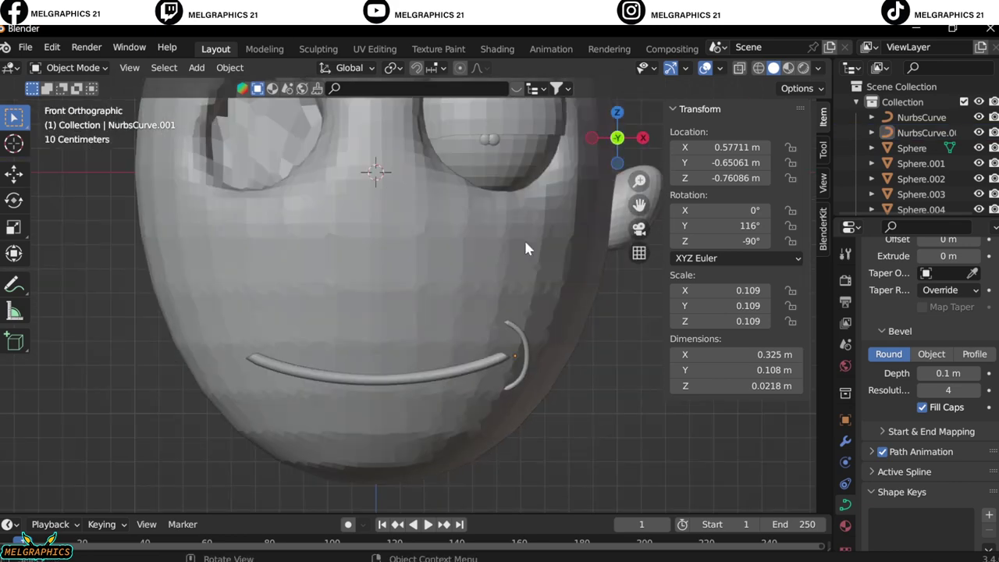
Step: Add a UV sphere, shrink it and lower it toward the mouth
{"action": "left_click", "coordinate": [695, 303]}
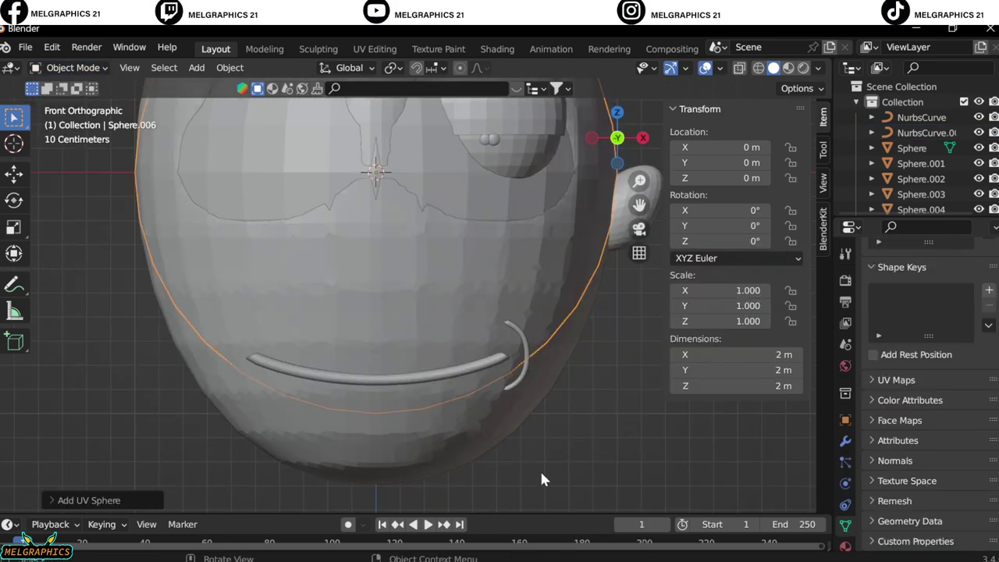
{"action": "key", "text": "s"}
{"action": "left_click", "coordinate": [457, 451]}
{"action": "key", "text": "g"}
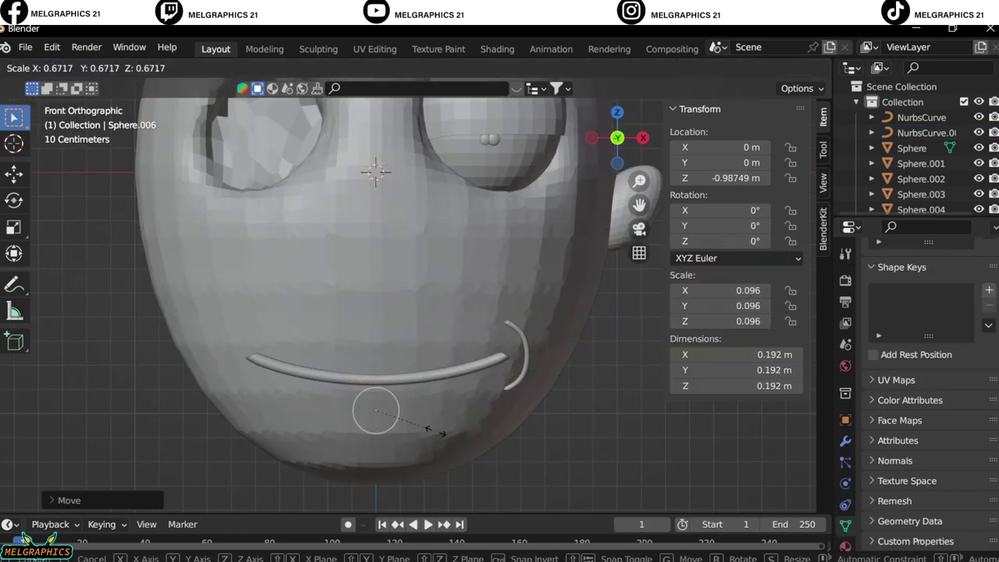
{"action": "left_click", "coordinate": [426, 437]}
Step: Position the small sphere just below the smile and against the chin, checking front and side views
{"action": "key", "text": "KP_3"}
{"action": "key", "text": "g"}
{"action": "left_click", "coordinate": [289, 421]}
{"action": "key", "text": "KP_1"}
{"action": "key", "text": "g"}
{"action": "key", "text": "z"}
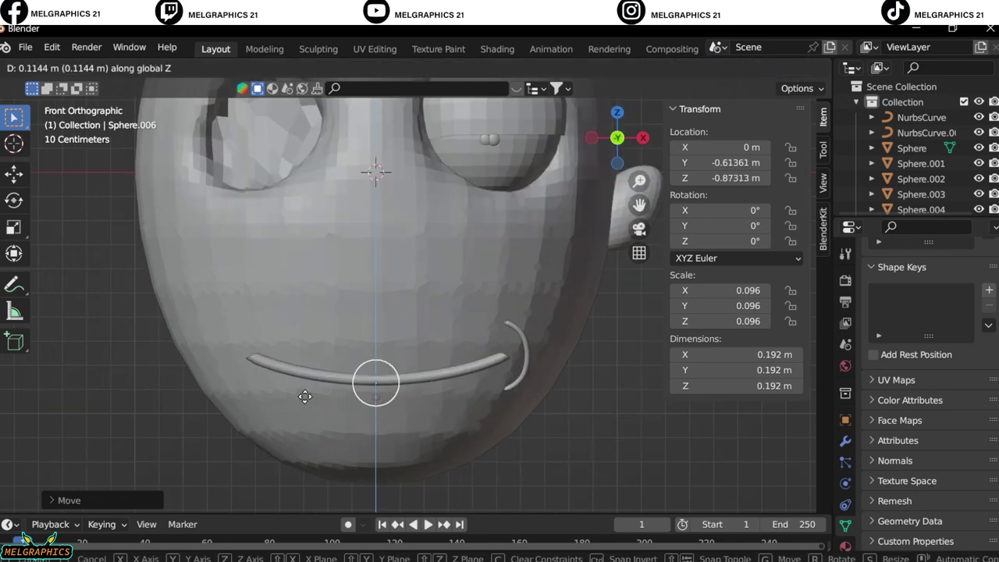
{"action": "left_click", "coordinate": [303, 398]}
{"action": "key", "text": "KP_3"}
{"action": "key", "text": "g"}
{"action": "left_click", "coordinate": [292, 404]}
{"action": "key", "text": "KP_1"}
{"action": "scroll", "coordinate": [531, 339], "scroll_direction": "up", "scroll_amount": 3}
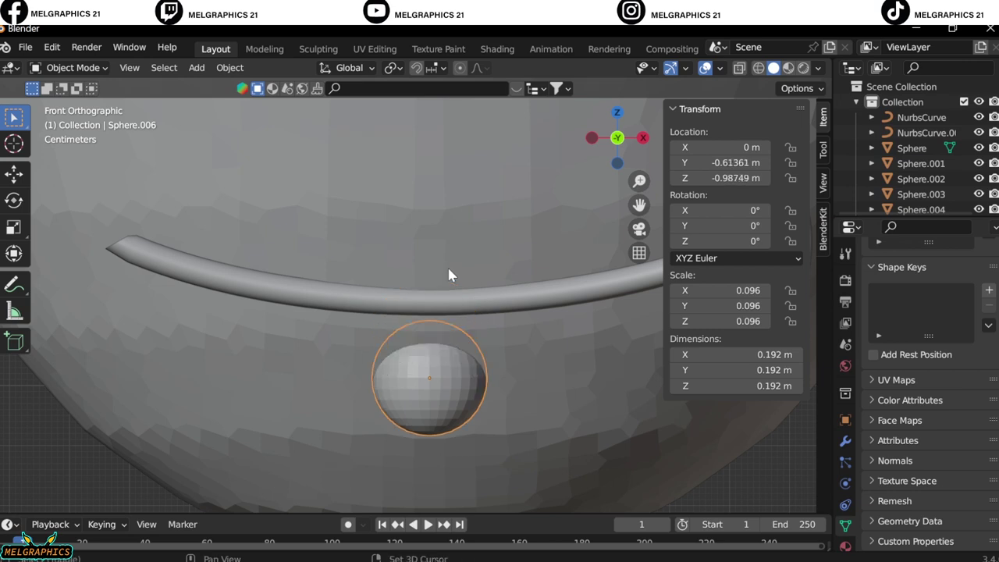
Step: Sculpt Sphere.006 with Snake Hook into a pointed drop shape below the mouth
{"action": "left_click", "coordinate": [72, 67]}
{"action": "left_click", "coordinate": [70, 117]}
{"action": "key", "text": "k"}
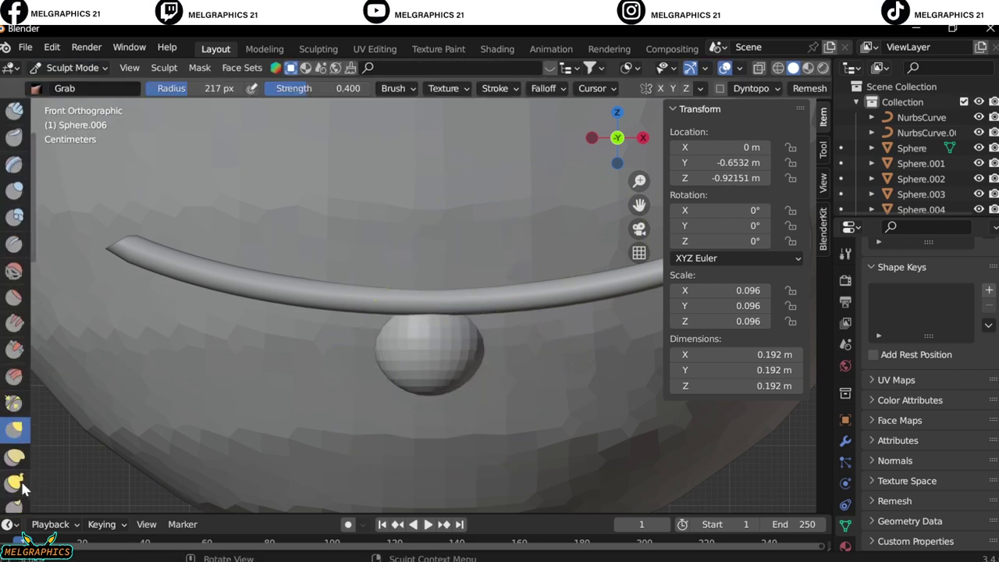
{"action": "left_click_drag", "start_coordinate": [485, 323], "coordinate": [483, 374]}
{"action": "left_click_drag", "start_coordinate": [388, 370], "coordinate": [388, 420]}
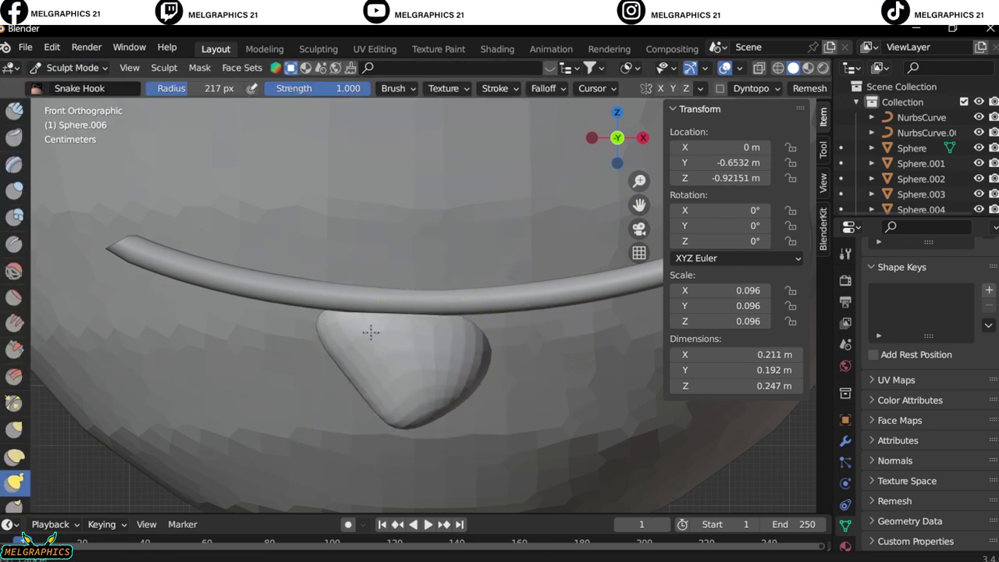
{"action": "left_click_drag", "start_coordinate": [468, 344], "coordinate": [490, 353]}
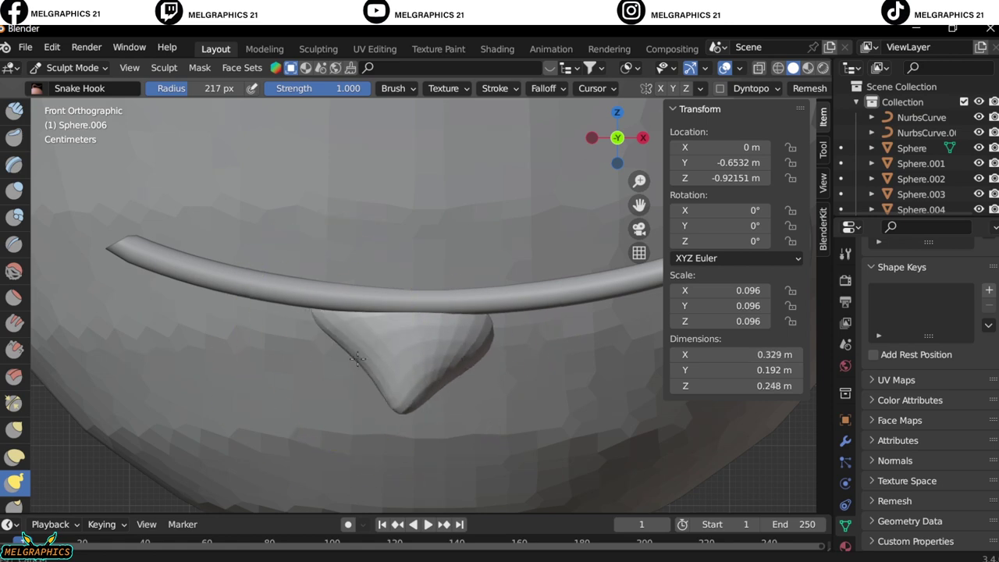
{"action": "left_click_drag", "start_coordinate": [411, 398], "coordinate": [406, 382]}
{"action": "key", "text": "g"}
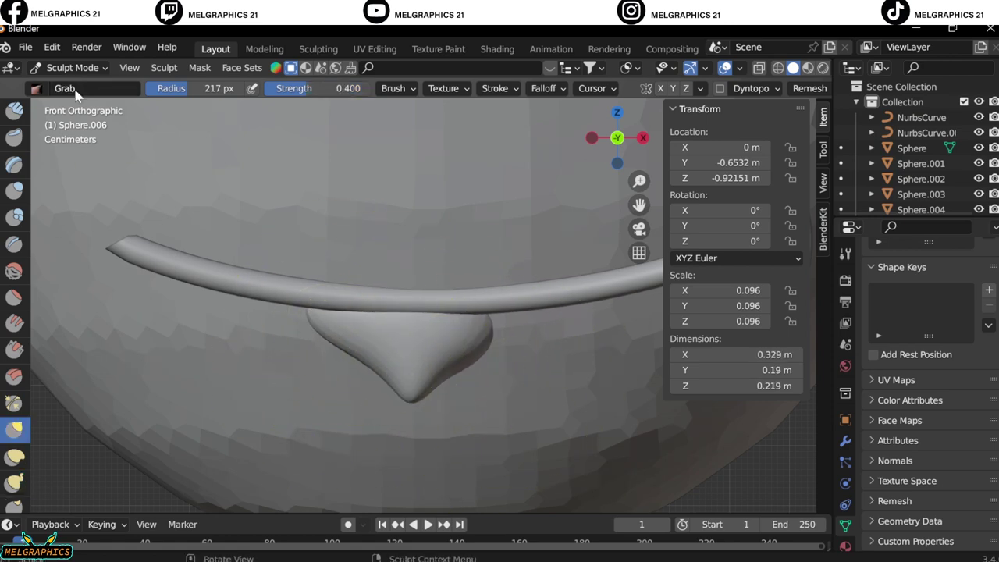
Step: Back in Object Mode, add another UV sphere, scale it small and move it below the pointed shape
{"action": "key", "text": "ctrl+Tab"}
{"action": "key", "text": "shift+a"}
{"action": "left_click", "coordinate": [508, 269]}
{"action": "scroll", "coordinate": [552, 353], "scroll_direction": "down", "scroll_amount": 3}
{"action": "scroll", "coordinate": [937, 133], "scroll_direction": "down", "scroll_amount": 2}
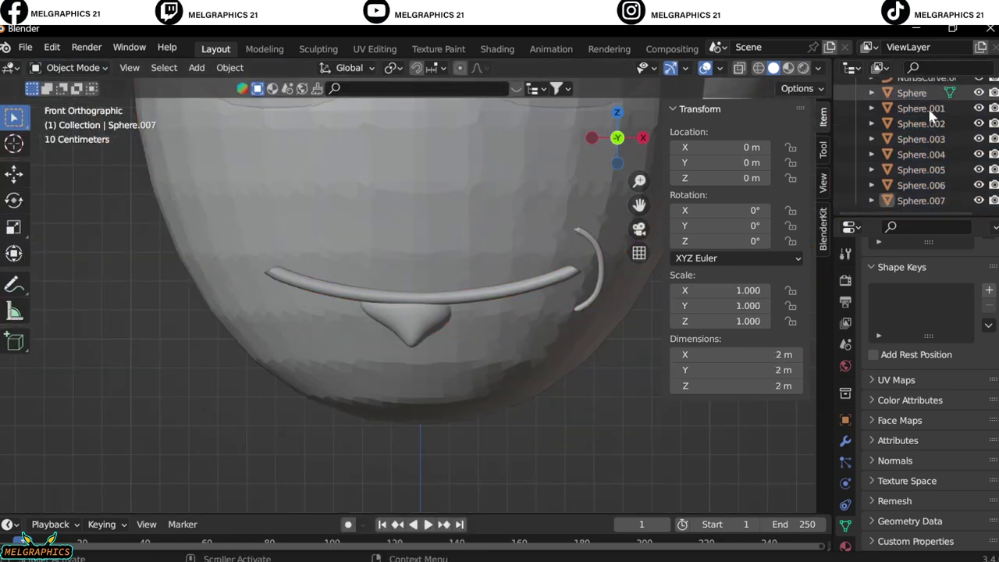
{"action": "key", "text": "s"}
{"action": "key", "text": "Return"}
{"action": "key", "text": "g"}
{"action": "key", "text": "z"}
{"action": "key", "text": "Return"}
{"action": "key", "text": "s"}
{"action": "key", "text": "Return"}
{"action": "key", "text": "g"}
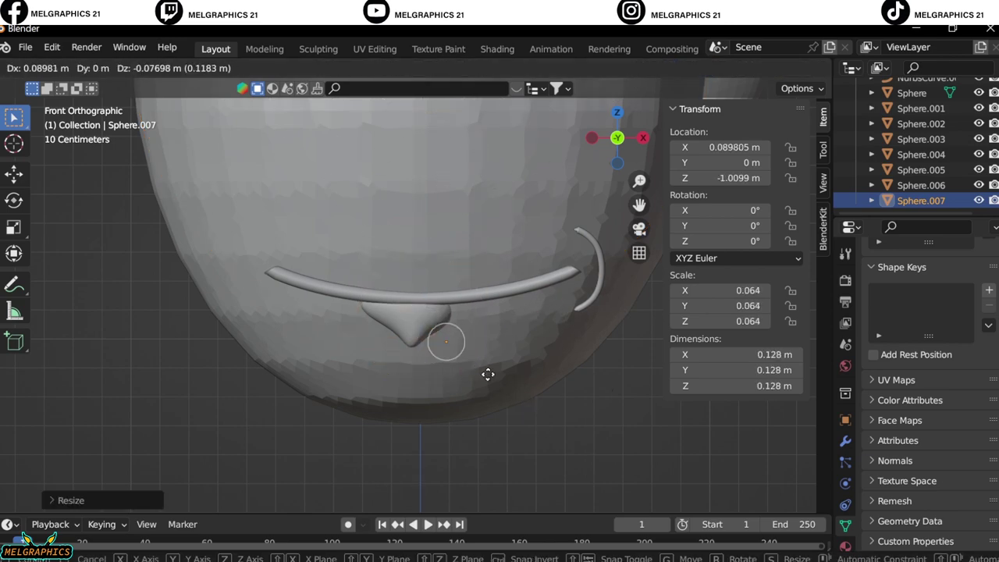
{"action": "key", "text": "Return"}
Step: Briefly sculpt the pointed shape again with a smaller brush, then return to Object Mode
{"action": "key", "text": "KP_3"}
{"action": "left_click", "coordinate": [223, 289]}
{"action": "left_click", "coordinate": [70, 67]}
{"action": "left_click", "coordinate": [70, 122]}
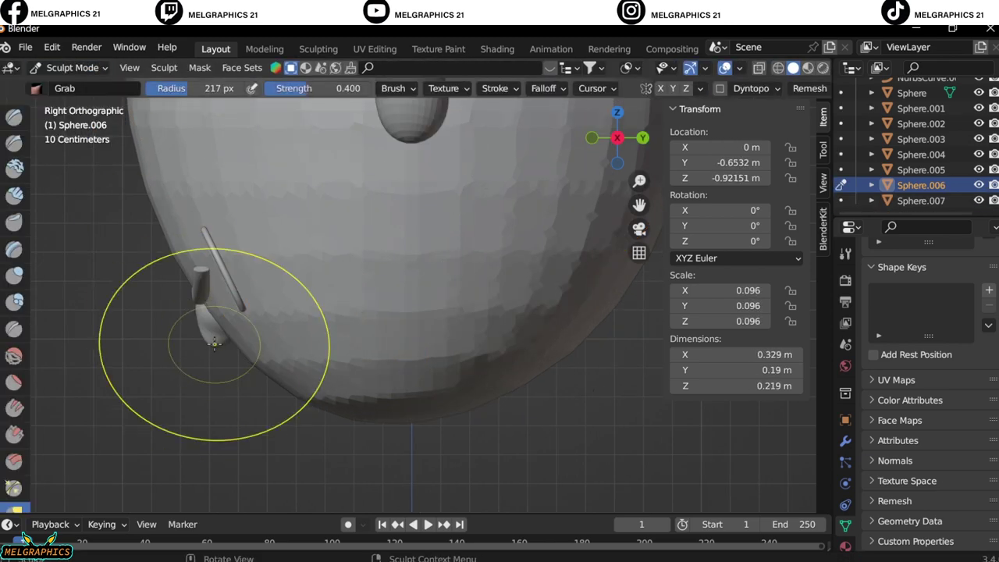
{"action": "key", "text": "f"}
{"action": "left_click", "coordinate": [227, 328]}
{"action": "key", "text": "KP_1"}
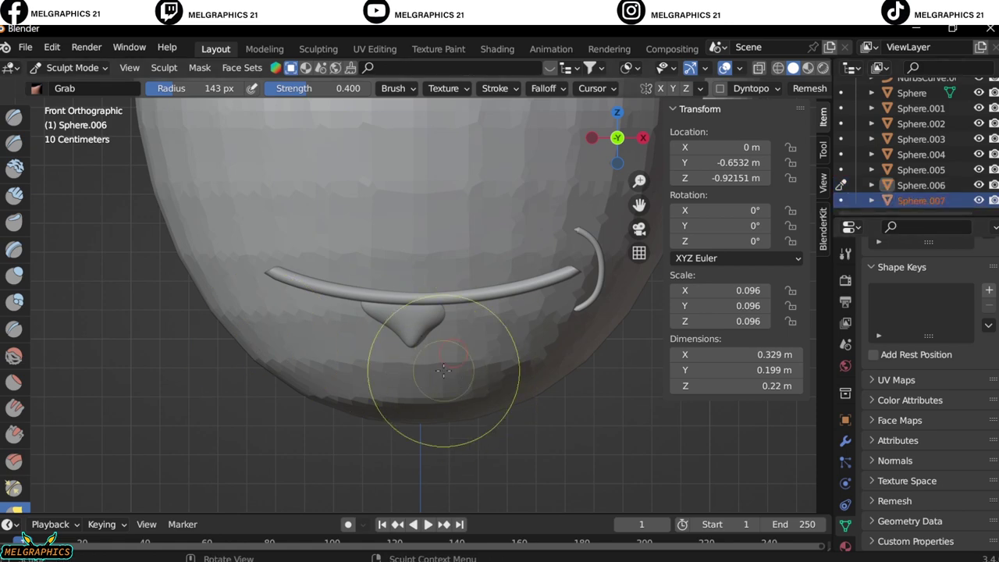
{"action": "left_click", "coordinate": [70, 67]}
{"action": "left_click", "coordinate": [70, 78]}
Step: Push the small ball back along Y onto the head surface beside the lip
{"action": "key", "text": "KP_3"}
{"action": "key", "text": "g"}
{"action": "key", "text": "y"}
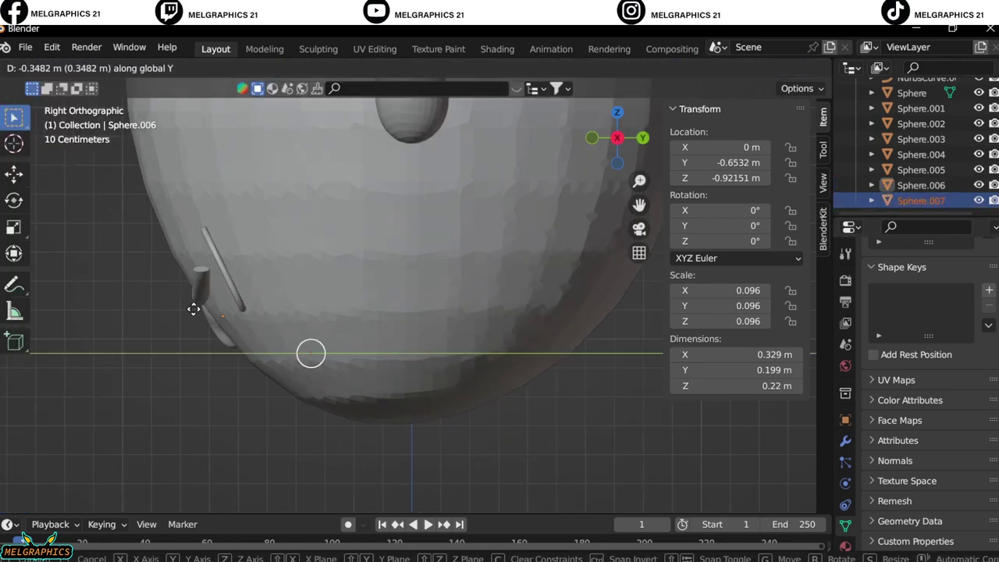
{"action": "key", "text": "Return"}
{"action": "key", "text": "KP_1"}
{"action": "key", "text": "KP_3"}
{"action": "key", "text": "g"}
{"action": "key", "text": "y"}
{"action": "key", "text": "Return"}
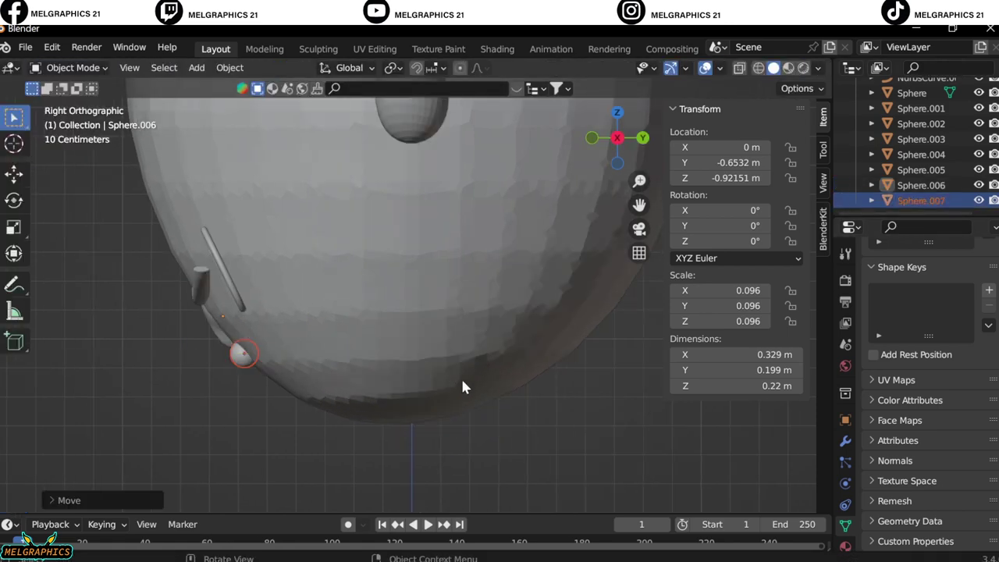
{"action": "key", "text": "KP_1"}
{"action": "right_click", "coordinate": [449, 361]}
Step: Duplicate the small ball, place the copy left of the pointed shape and make it smaller
{"action": "key", "text": "Escape"}
{"action": "left_click", "coordinate": [455, 356]}
{"action": "right_click", "coordinate": [460, 359]}
{"action": "left_click", "coordinate": [460, 359]}
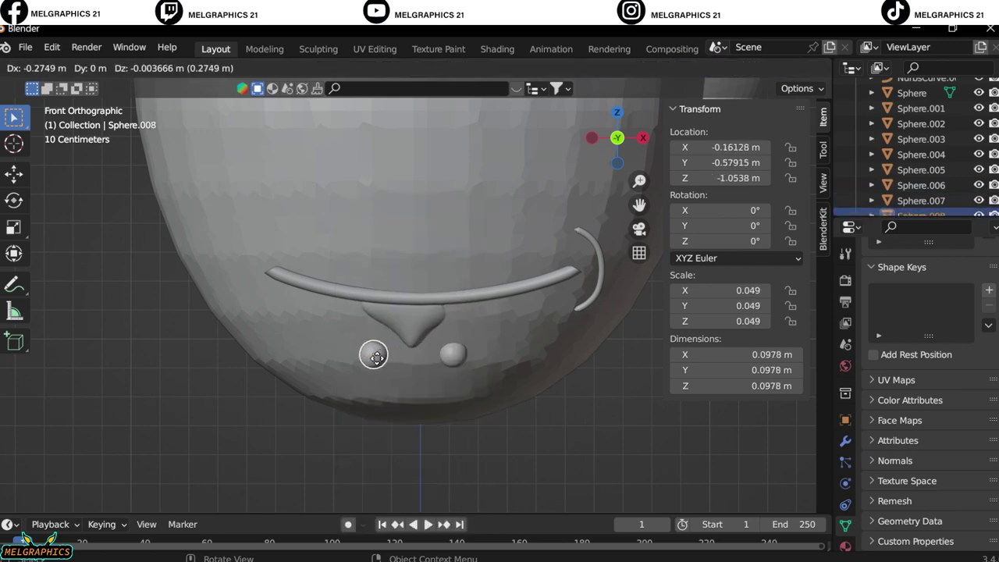
{"action": "left_click", "coordinate": [381, 358]}
{"action": "key", "text": "s"}
{"action": "left_click", "coordinate": [414, 383]}
{"action": "left_click", "coordinate": [454, 356]}
Step: Apply Shade Smooth to the ear and the head
{"action": "middle_click_drag", "start_coordinate": [472, 372], "coordinate": [466, 430]}
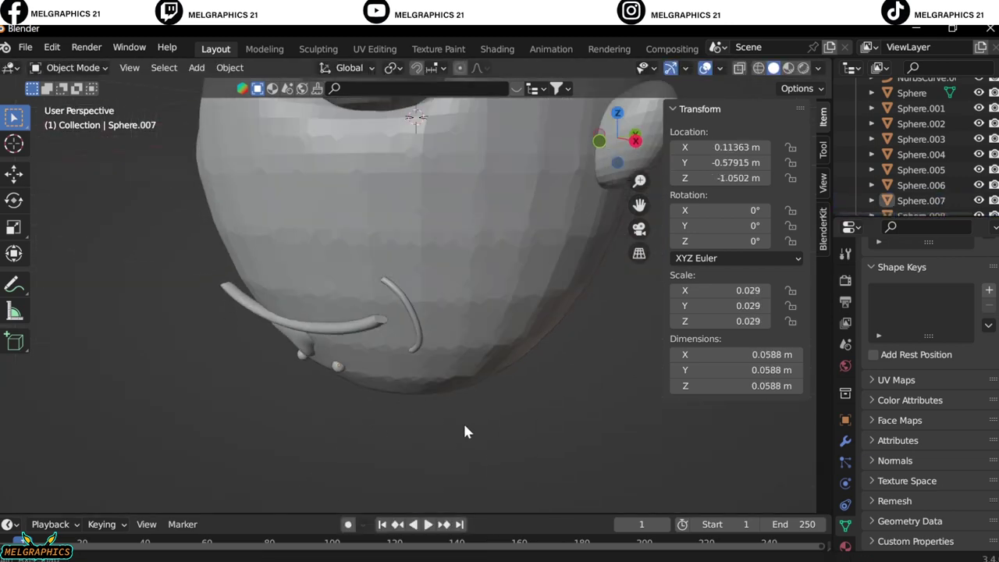
{"action": "key", "text": "KP_1"}
{"action": "scroll", "coordinate": [436, 224], "scroll_direction": "down", "scroll_amount": 3}
{"action": "left_click_drag", "start_coordinate": [640, 205], "coordinate": [581, 324]}
{"action": "left_click", "coordinate": [483, 330]}
{"action": "right_click", "coordinate": [491, 326]}
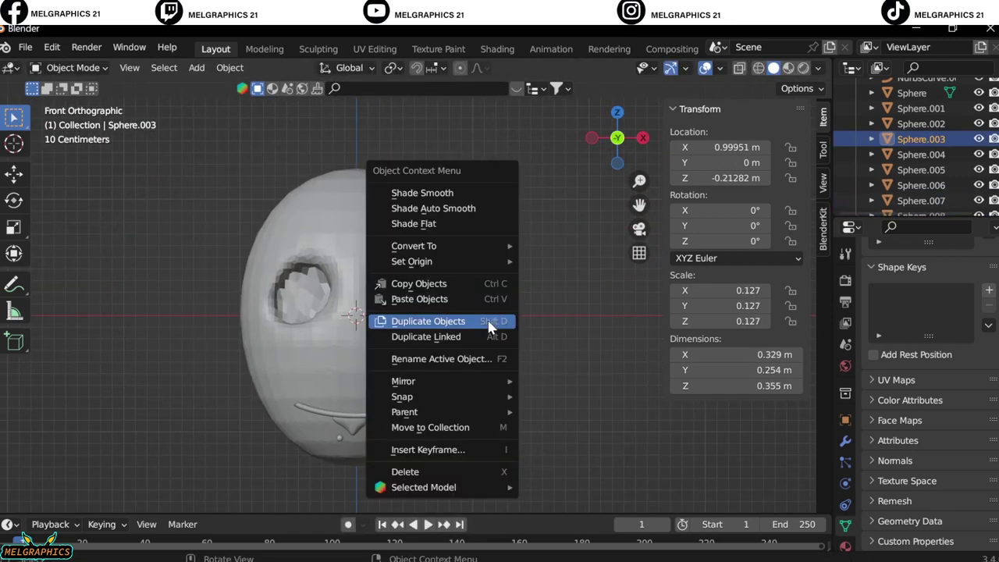
{"action": "right_click", "coordinate": [505, 327]}
{"action": "left_click", "coordinate": [469, 261]}
{"action": "left_click", "coordinate": [336, 250]}
{"action": "left_click", "coordinate": [336, 249]}
{"action": "right_click", "coordinate": [335, 228]}
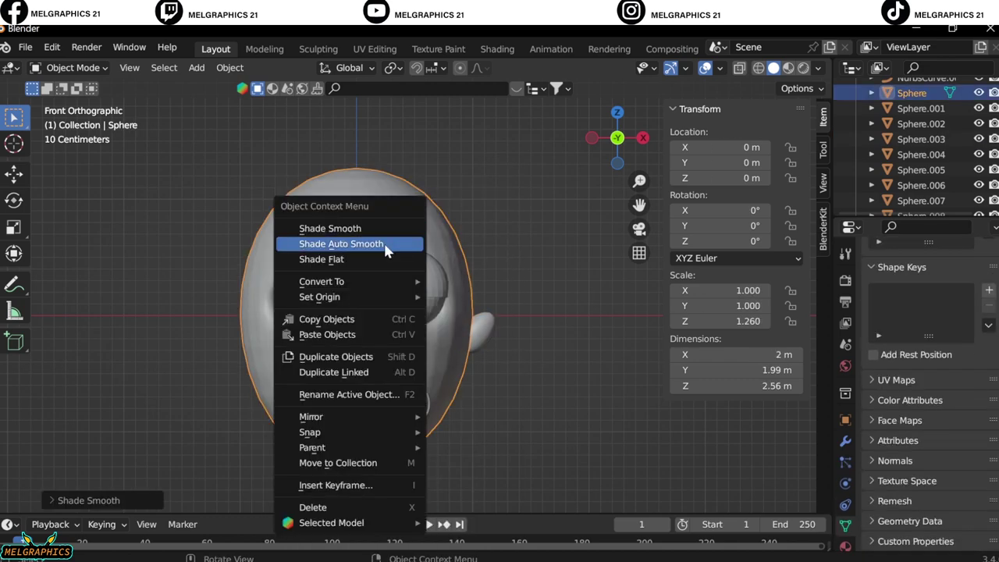
{"action": "left_click", "coordinate": [336, 225]}
Step: Select the eyelid, eyeball, pupil and ear, then show the ear's Mirror modifier
{"action": "middle_click_drag", "start_coordinate": [480, 361], "coordinate": [375, 278]}
{"action": "left_click", "coordinate": [375, 279]}
{"action": "left_click", "coordinate": [367, 307]}
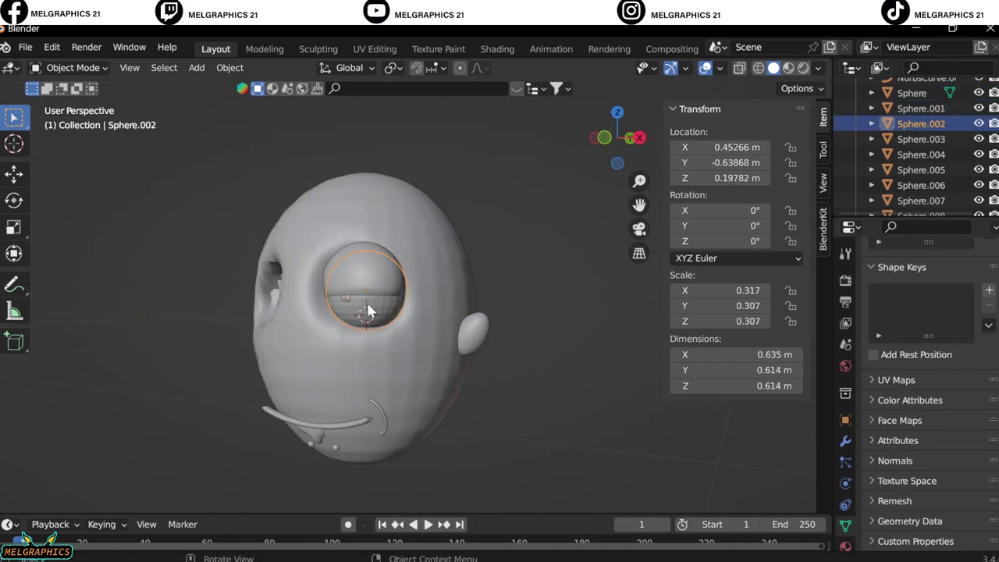
{"action": "left_click", "coordinate": [334, 305]}
{"action": "scroll", "coordinate": [334, 306], "scroll_direction": "up", "scroll_amount": 5}
{"action": "left_click", "coordinate": [97, 306]}
{"action": "scroll", "coordinate": [129, 297], "scroll_direction": "down", "scroll_amount": 3}
{"action": "middle_click_drag", "start_coordinate": [129, 297], "coordinate": [467, 375]}
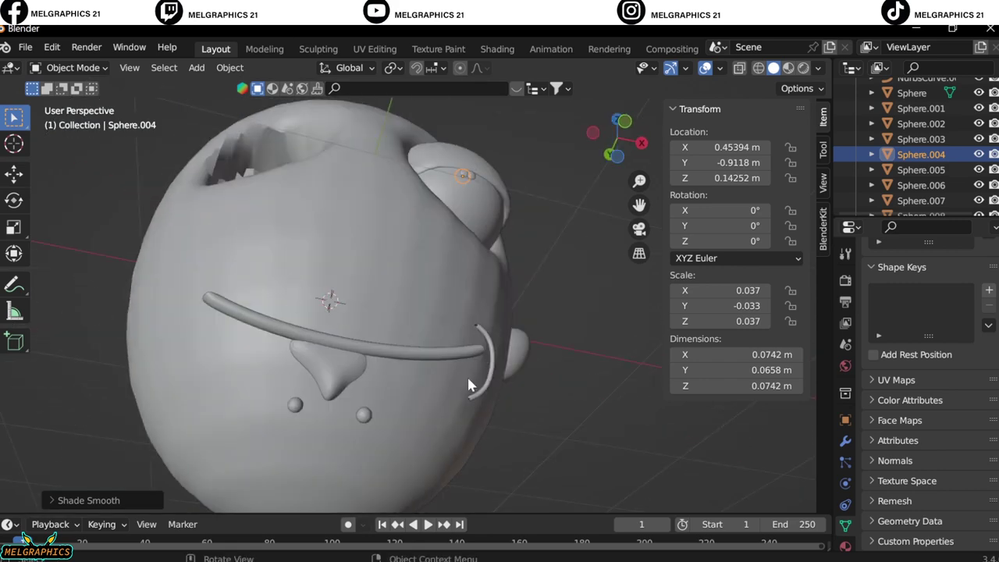
{"action": "key", "text": "KP_1"}
{"action": "left_click", "coordinate": [499, 347]}
{"action": "left_click", "coordinate": [844, 441]}
Step: Apply the ear's Mirror modifier and delete the cheek arc NurbsCurve.001
{"action": "key", "text": "ctrl+a"}
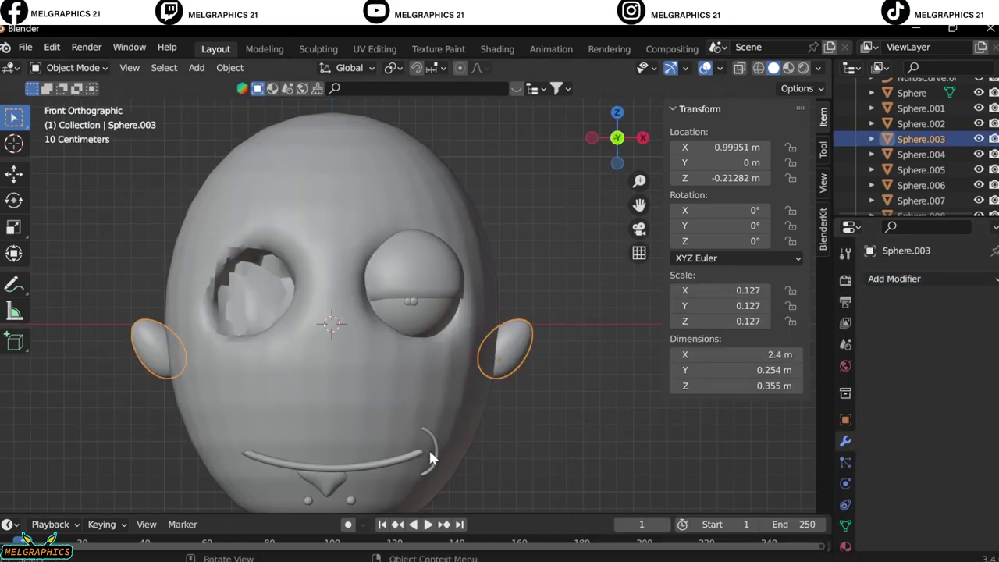
{"action": "left_click", "coordinate": [429, 461]}
{"action": "left_click", "coordinate": [894, 279]}
{"action": "left_click", "coordinate": [706, 439]}
{"action": "right_click", "coordinate": [324, 306]}
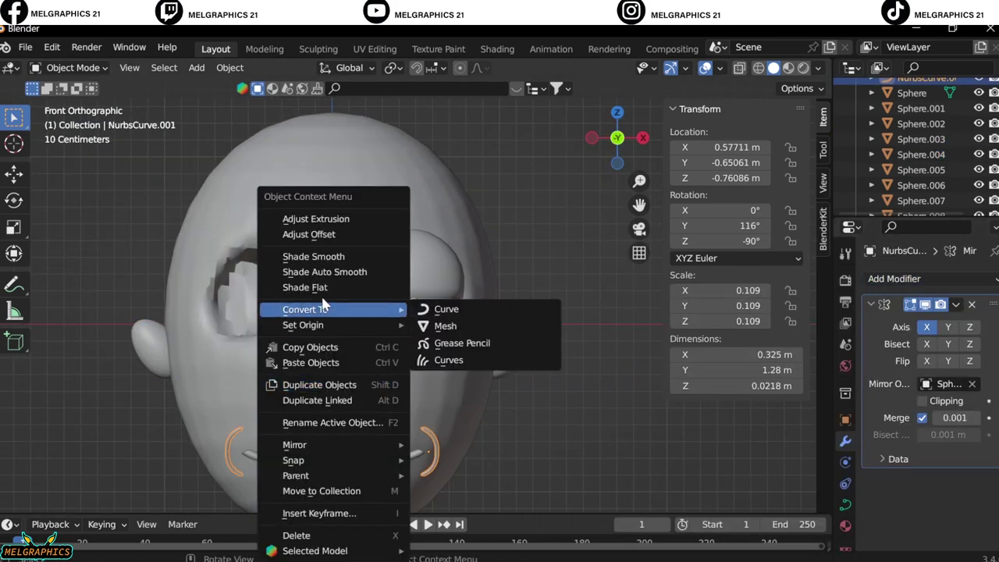
{"action": "left_click", "coordinate": [313, 256]}
{"action": "middle_click_drag", "start_coordinate": [554, 418], "coordinate": [354, 421]}
{"action": "key", "text": "Delete"}
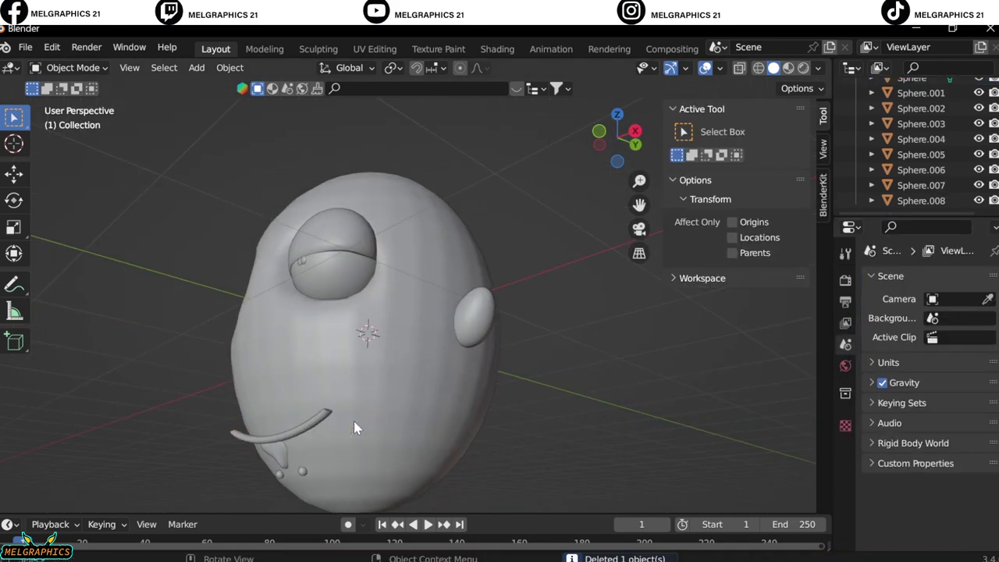
{"action": "key", "text": "KP_1"}
{"action": "scroll", "coordinate": [354, 427], "scroll_direction": "up", "scroll_amount": 3}
Step: Mirror the eyelid and eyeball across the head and apply both modifiers
{"action": "left_click", "coordinate": [414, 258]}
{"action": "left_click", "coordinate": [845, 441]}
{"action": "left_click", "coordinate": [882, 283]}
{"action": "left_click", "coordinate": [664, 413]}
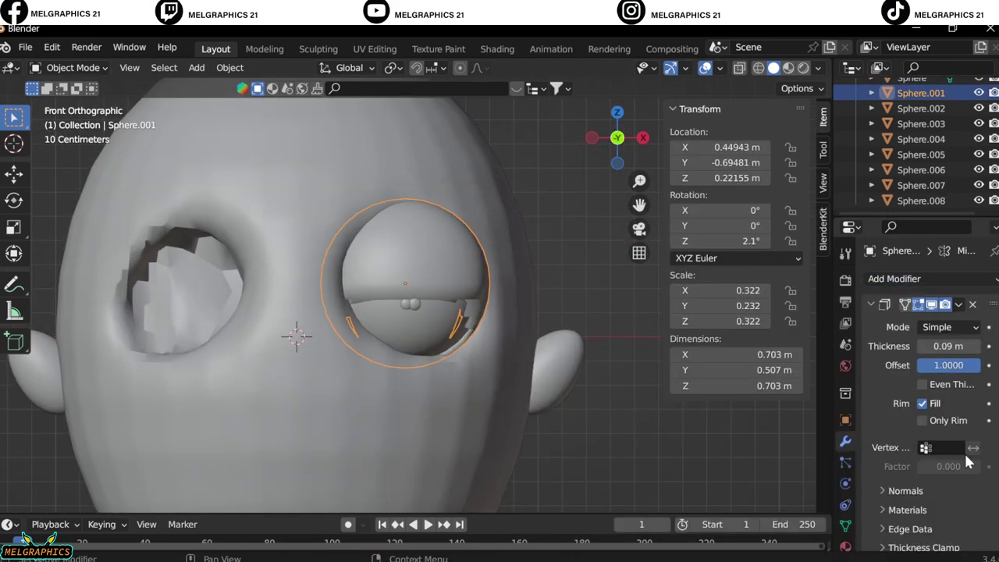
{"action": "scroll", "coordinate": [946, 446], "scroll_direction": "down", "scroll_amount": 5}
{"action": "left_click", "coordinate": [948, 475]}
{"action": "left_click", "coordinate": [290, 256]}
{"action": "left_click", "coordinate": [921, 108]}
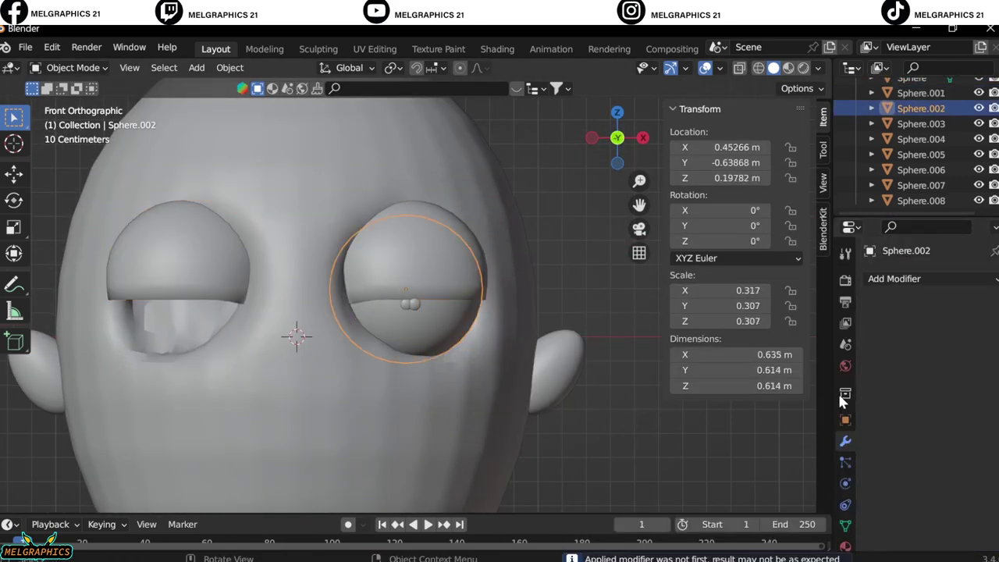
{"action": "left_click", "coordinate": [959, 396]}
Step: Mirror both pupil pieces across the head and apply their modifiers
{"action": "left_click", "coordinate": [898, 409]}
{"action": "left_click", "coordinate": [921, 154]}
{"action": "left_click", "coordinate": [893, 279]}
{"action": "left_click", "coordinate": [546, 457]}
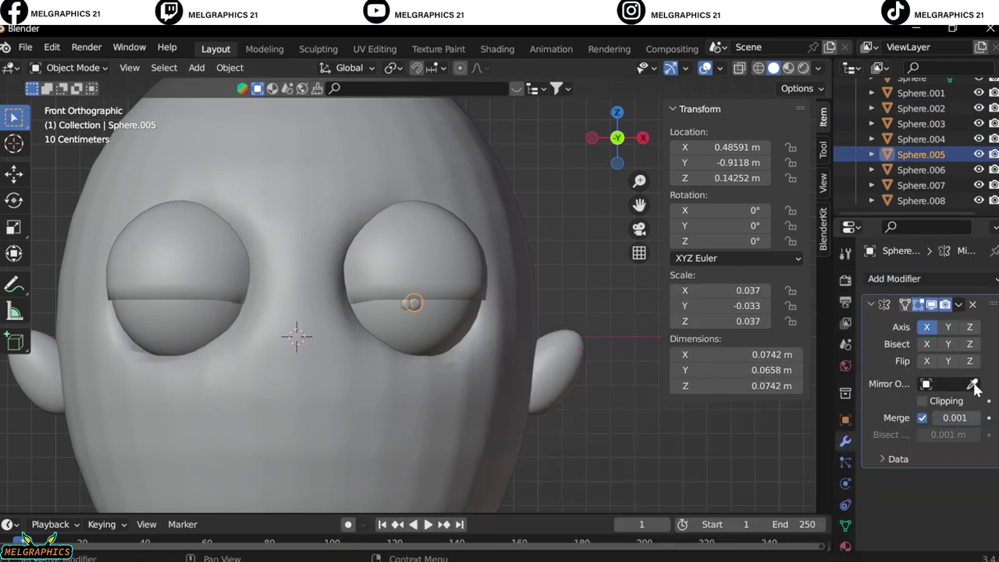
{"action": "left_click", "coordinate": [888, 321]}
{"action": "left_click", "coordinate": [921, 138]}
{"action": "left_click", "coordinate": [893, 279]}
{"action": "left_click", "coordinate": [547, 458]}
{"action": "left_click", "coordinate": [305, 297]}
{"action": "key", "text": "ctrl+a"}
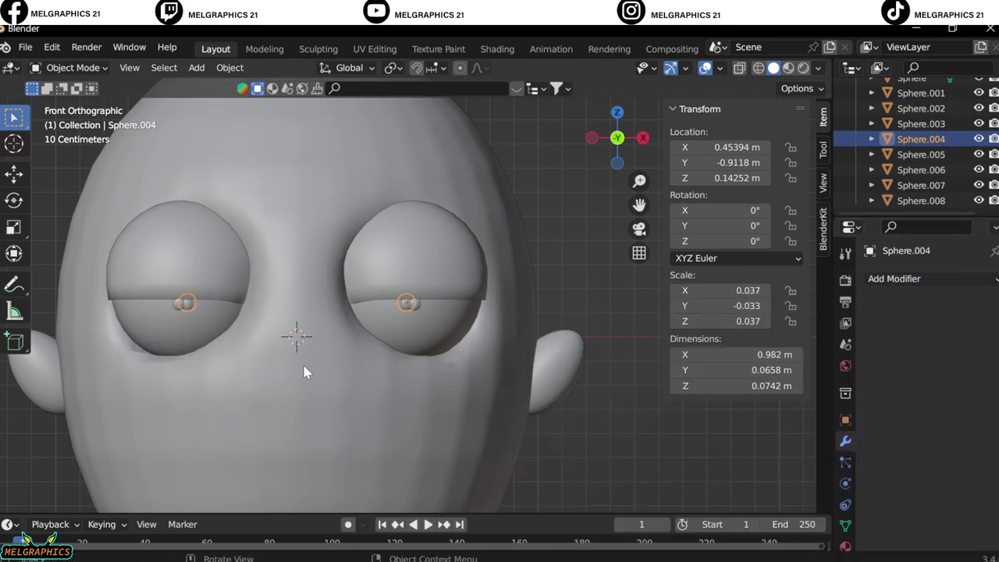
Step: Select the head and switch it into Sculpt Mode
{"action": "left_click", "coordinate": [305, 372]}
{"action": "left_click", "coordinate": [73, 67]}
{"action": "left_click", "coordinate": [78, 118]}
{"action": "scroll", "coordinate": [445, 268], "scroll_direction": "down", "scroll_amount": 3}
Step: Lightly reshape the head surface, checking it from orbited and front views, then frame the mouth
{"action": "left_click_drag", "start_coordinate": [426, 399], "coordinate": [421, 395]}
{"action": "mouse_move", "coordinate": [422, 394]}
{"action": "middle_mouse_down"}
{"action": "mouse_move", "coordinate": [346, 357]}
{"action": "mouse_move", "coordinate": [486, 263]}
{"action": "middle_mouse_up"}
{"action": "key", "text": "KP_1"}
{"action": "scroll", "coordinate": [331, 290], "scroll_direction": "up", "scroll_amount": 4}
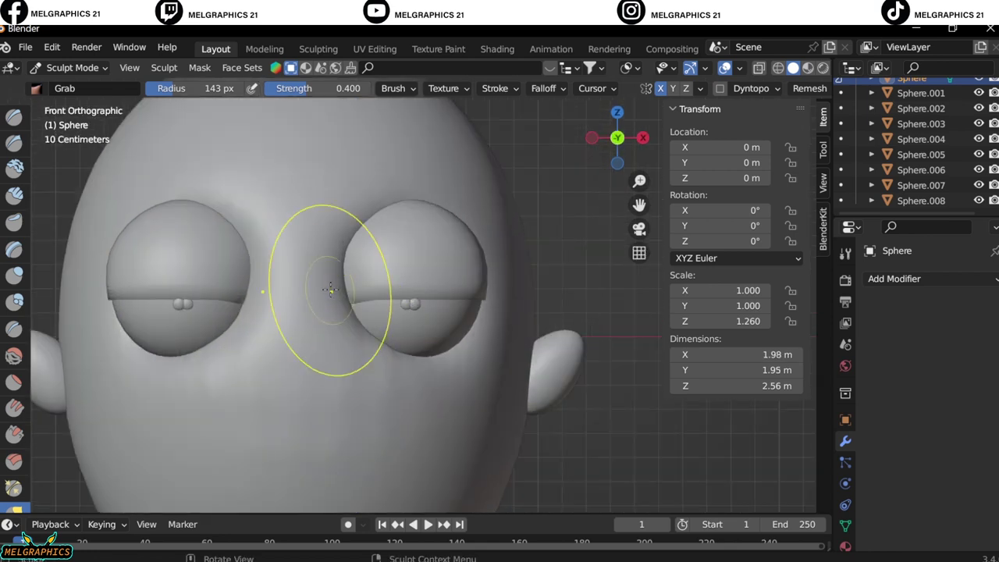
{"action": "middle_click_drag", "start_coordinate": [490, 300], "coordinate": [362, 286]}
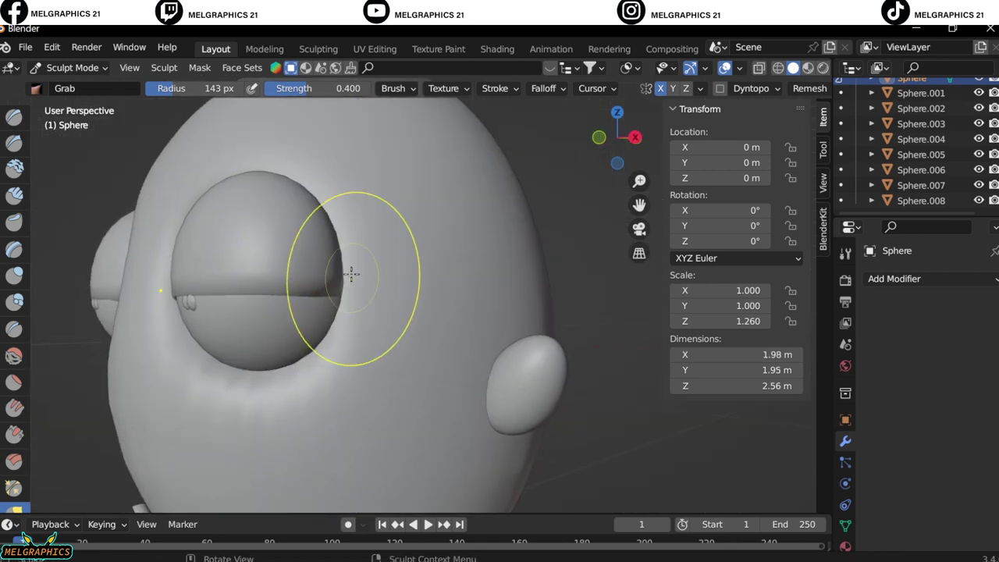
{"action": "key", "text": "KP_1"}
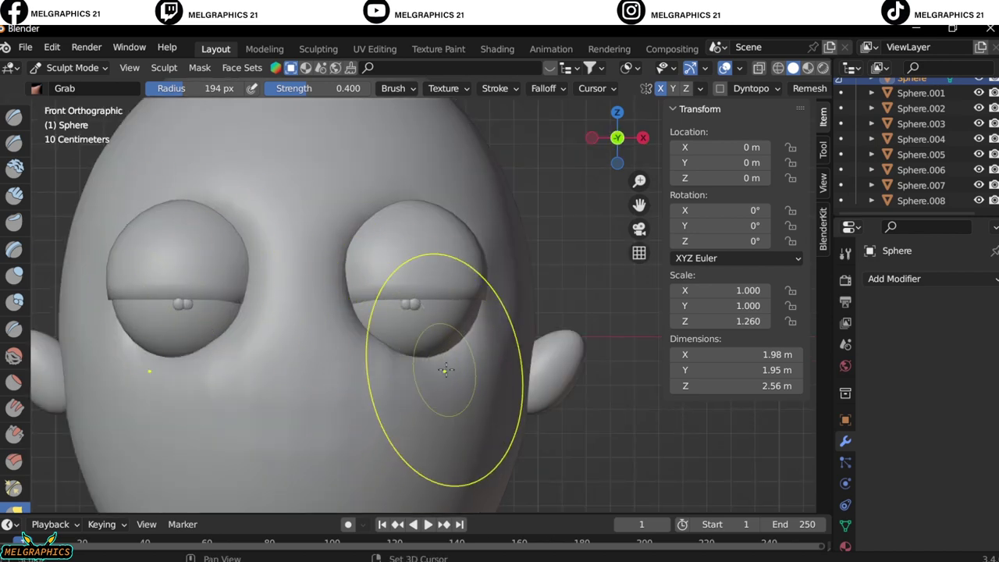
{"action": "scroll", "coordinate": [297, 334], "scroll_direction": "down", "scroll_amount": 4}
{"action": "middle_click_drag", "start_coordinate": [434, 417], "coordinate": [458, 413]}
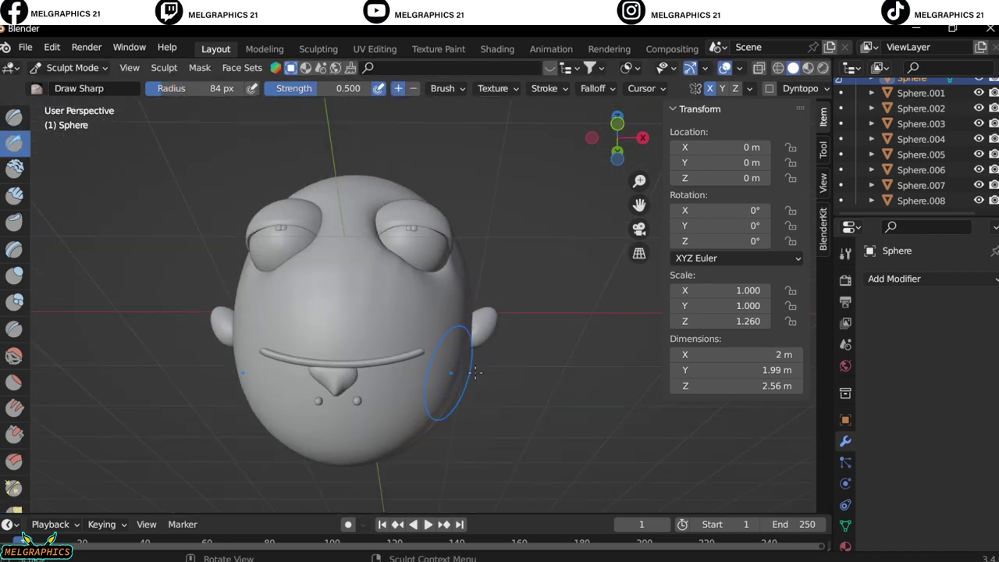
{"action": "key", "text": "KP_1"}
{"action": "scroll", "coordinate": [458, 413], "scroll_direction": "up", "scroll_amount": 4}
{"action": "mouse_move", "coordinate": [499, 484]}
{"action": "middle_mouse_down", "text": "shift"}
{"action": "mouse_move", "coordinate": [521, 327]}
{"action": "mouse_move", "coordinate": [305, 312]}
{"action": "middle_mouse_up", "text": "shift"}
Step: Pick the Draw brush, then leave Sculpt Mode for Object Mode and reselect the head
{"action": "key", "text": "x"}
{"action": "key", "text": "KP_1"}
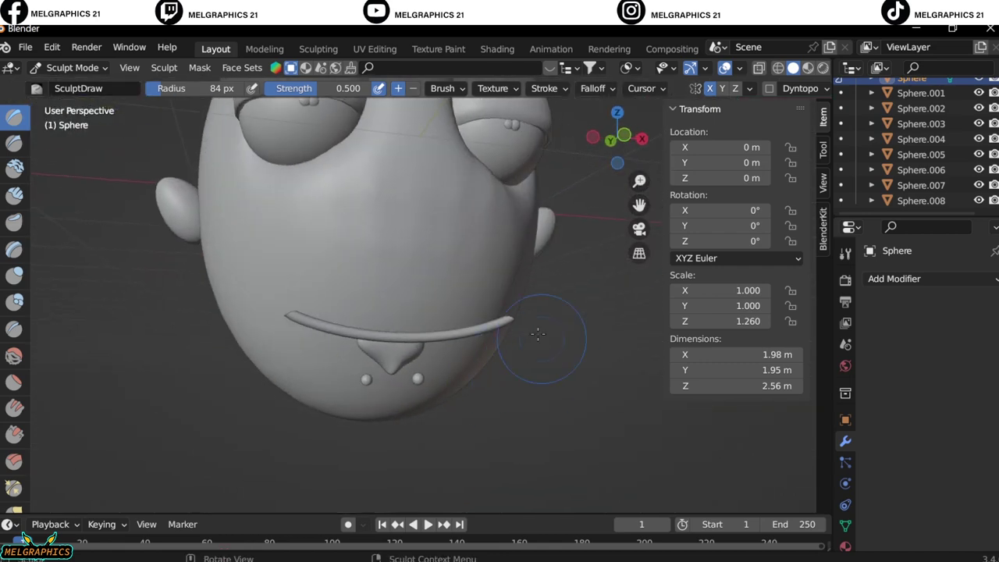
{"action": "scroll", "coordinate": [521, 363], "scroll_direction": "up", "scroll_amount": 3}
{"action": "scroll", "coordinate": [529, 341], "scroll_direction": "down", "scroll_amount": 1}
{"action": "scroll", "coordinate": [527, 335], "scroll_direction": "down", "scroll_amount": 4}
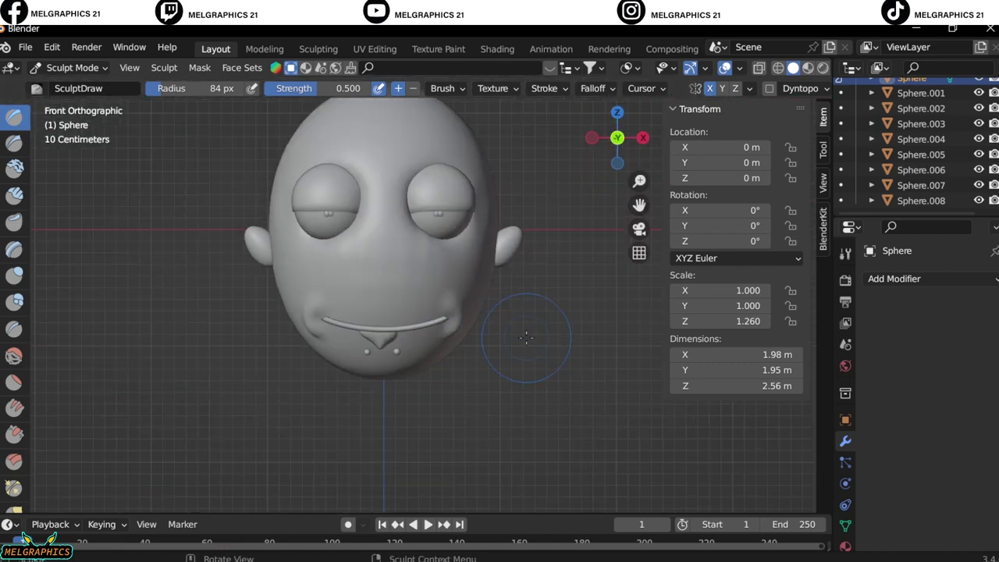
{"action": "left_click", "coordinate": [69, 68]}
{"action": "left_click", "coordinate": [77, 85]}
{"action": "right_click", "coordinate": [375, 257]}
{"action": "left_click", "coordinate": [374, 257]}
{"action": "scroll", "coordinate": [417, 281], "scroll_direction": "up", "scroll_amount": 3}
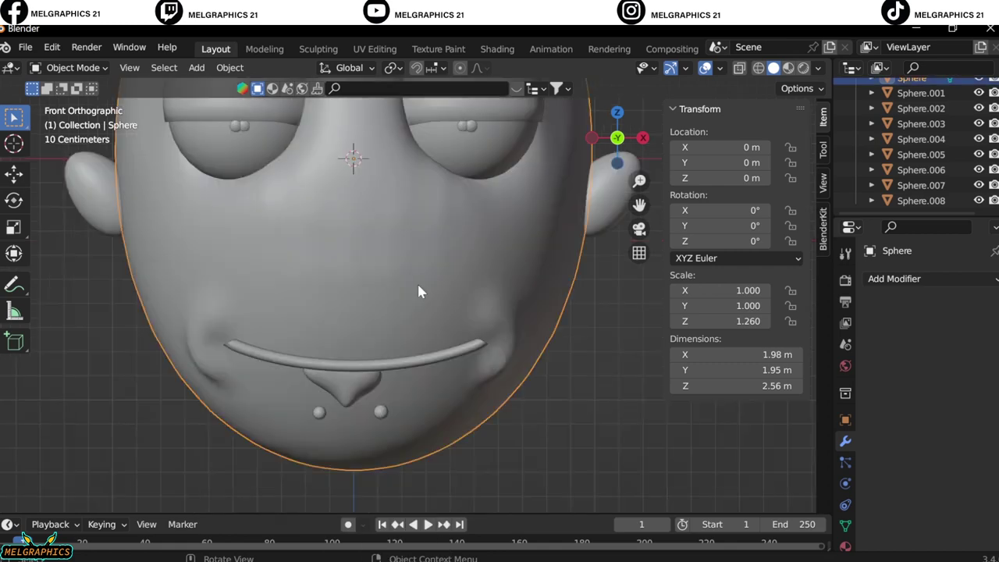
Step: Bulge the smile corners using the Inflate/Deflate and Flatten/Contrast brushes, then return to Object Mode
{"action": "left_click", "coordinate": [69, 68]}
{"action": "left_click", "coordinate": [66, 120]}
{"action": "left_click", "coordinate": [14, 275]}
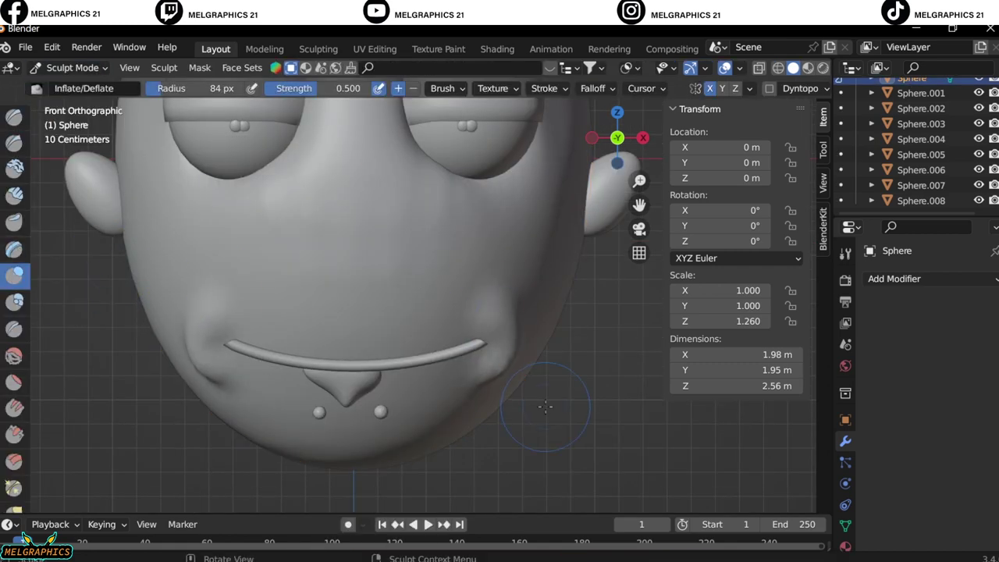
{"action": "left_click", "coordinate": [14, 381]}
{"action": "middle_click_drag", "start_coordinate": [47, 381], "coordinate": [133, 380]}
{"action": "middle_click_drag", "start_coordinate": [383, 265], "coordinate": [479, 323]}
{"action": "key", "text": "KP_1"}
{"action": "scroll", "coordinate": [412, 302], "scroll_direction": "down", "scroll_amount": 4}
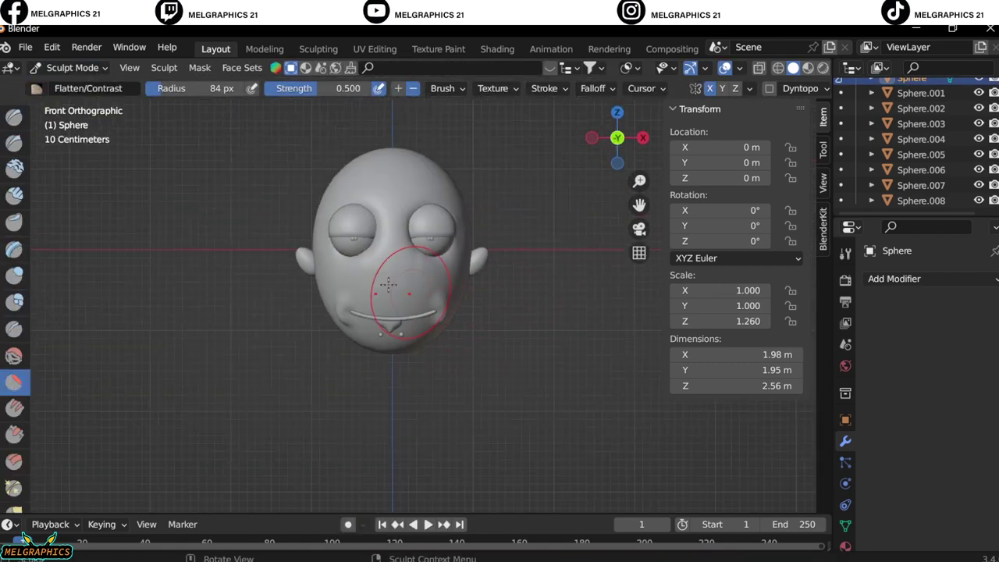
{"action": "left_click", "coordinate": [69, 68]}
{"action": "left_click", "coordinate": [76, 85]}
{"action": "scroll", "coordinate": [380, 205], "scroll_direction": "up", "scroll_amount": 3}
{"action": "key", "text": "shift+a"}
Step: Add a cone, scale it down to 0.563 and place it on top of the head
{"action": "left_click", "coordinate": [449, 303]}
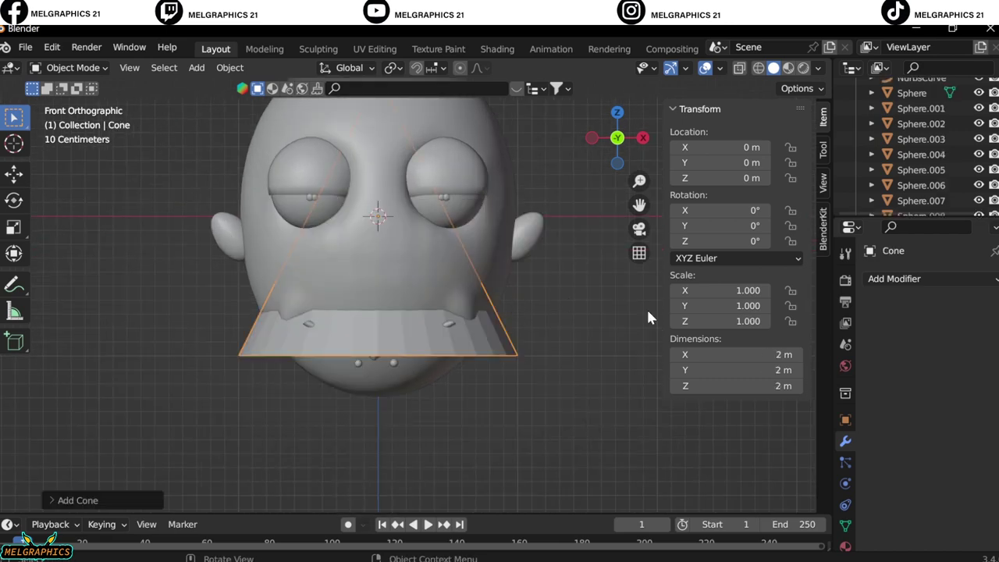
{"action": "key", "text": "s"}
{"action": "left_click", "coordinate": [412, 370]}
{"action": "key", "text": "g"}
{"action": "left_click", "coordinate": [440, 190]}
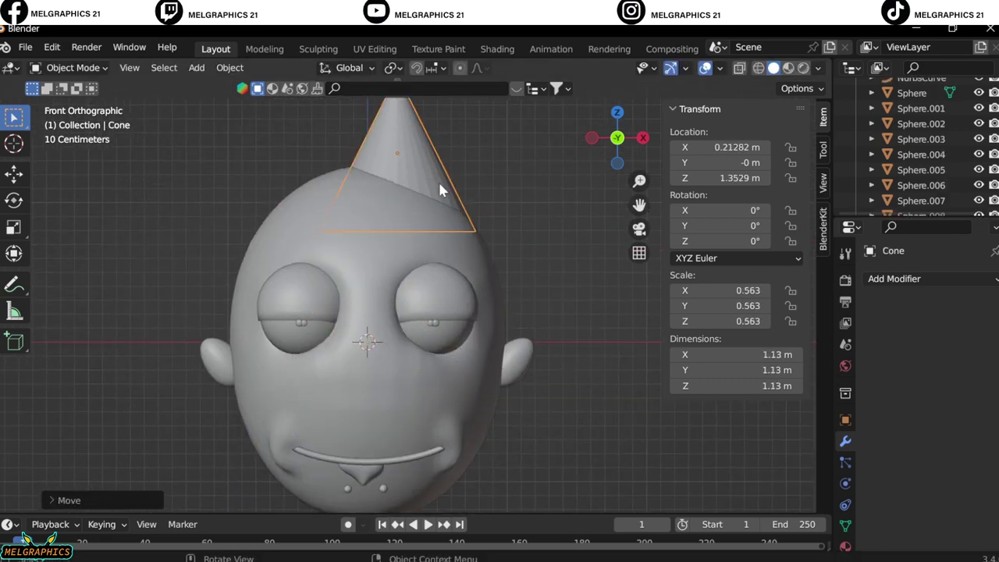
{"action": "key", "text": "KP_3"}
{"action": "key", "text": "g"}
{"action": "left_click", "coordinate": [471, 242]}
Step: Curve the cone's tip into a hair spike with the Grab and Snake Hook brushes
{"action": "left_click", "coordinate": [71, 67]}
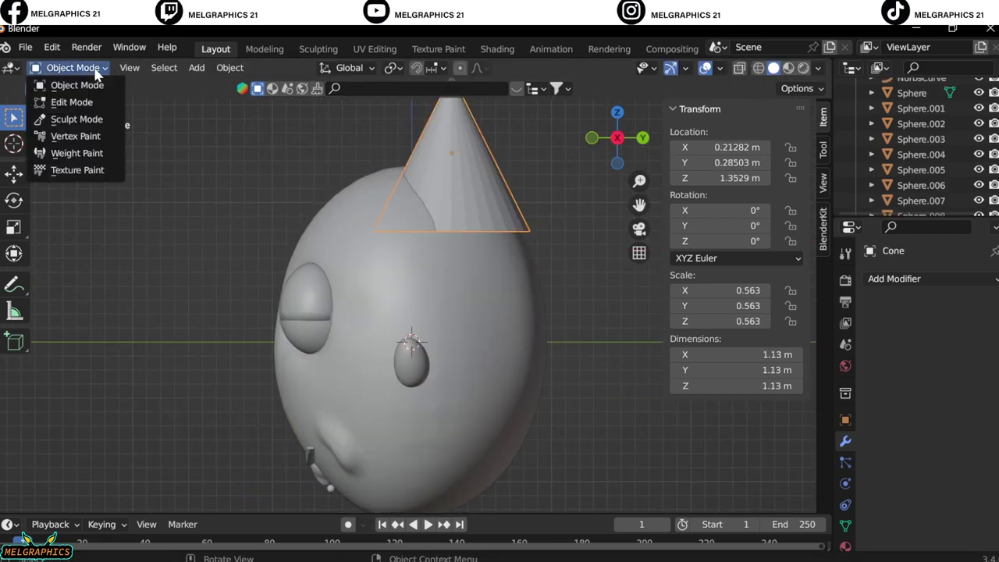
{"action": "left_click", "coordinate": [78, 118]}
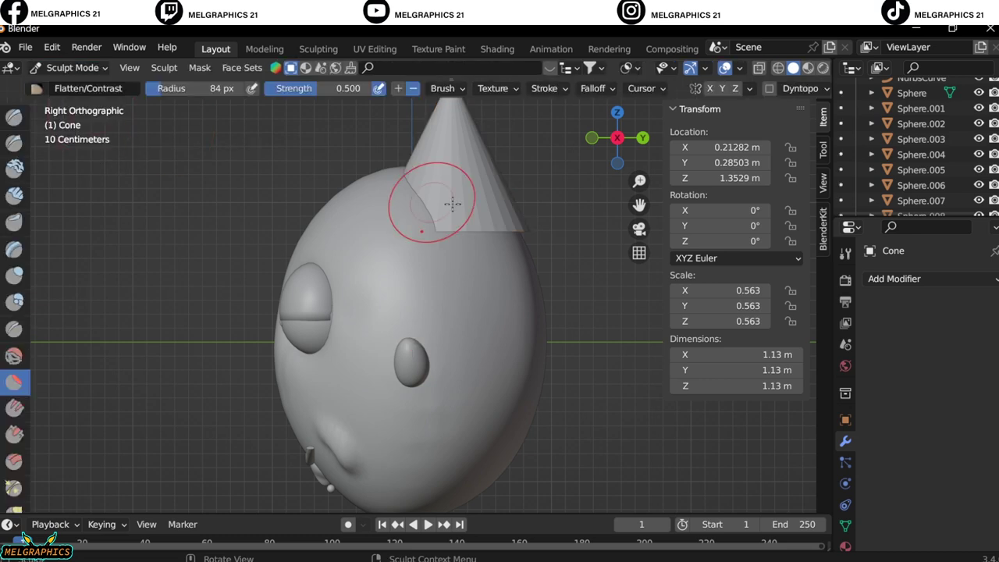
{"action": "left_click", "coordinate": [22, 363]}
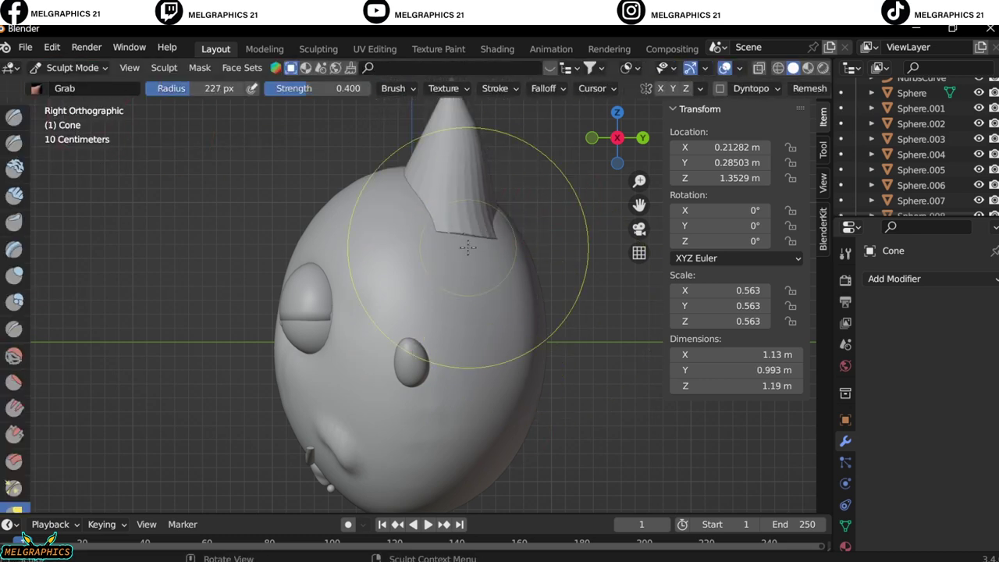
{"action": "key", "text": "KP_1"}
{"action": "middle_click_drag", "start_coordinate": [468, 247], "coordinate": [467, 437], "text": "shift"}
{"action": "left_click", "coordinate": [14, 502]}
{"action": "left_click_drag", "start_coordinate": [463, 293], "coordinate": [402, 226]}
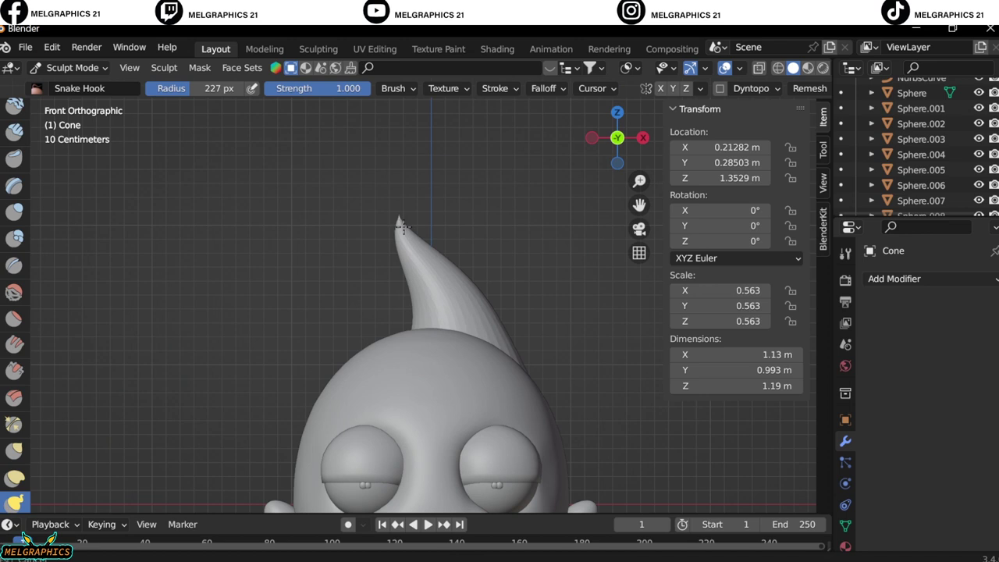
Step: Return to Object Mode and apply Shade Smooth to the cone
{"action": "left_click", "coordinate": [73, 68]}
{"action": "left_click", "coordinate": [74, 86]}
{"action": "right_click", "coordinate": [445, 258]}
{"action": "left_click", "coordinate": [422, 256]}
Step: Duplicate the hair spike, tilt the copy sideways to 49° and position it on the head
{"action": "right_click", "coordinate": [441, 274]}
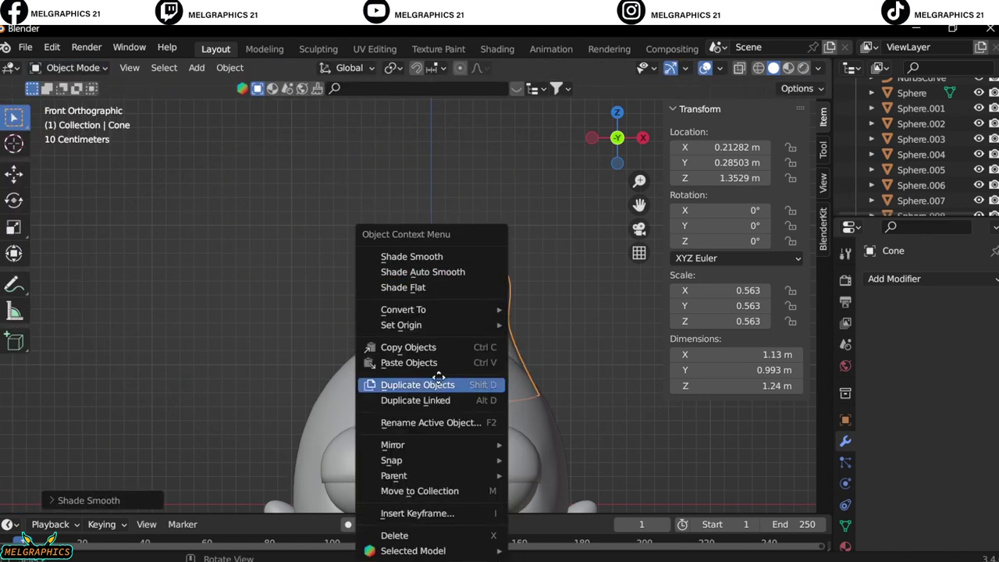
{"action": "left_click", "coordinate": [439, 379]}
{"action": "left_click", "coordinate": [352, 393]}
{"action": "left_click_drag", "start_coordinate": [697, 236], "coordinate": [749, 238]}
{"action": "type", "text": "18"}
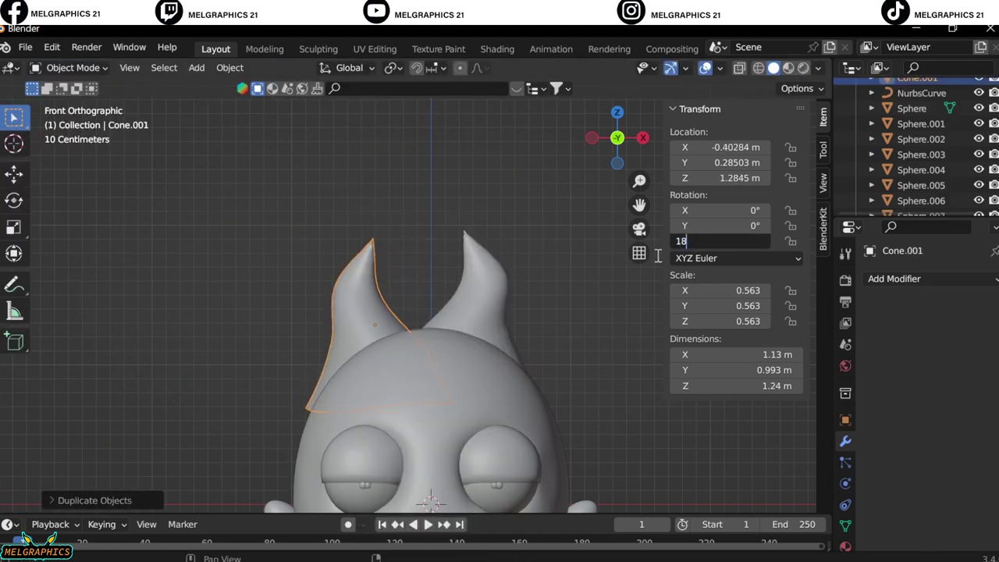
{"action": "type", "text": "0"}
{"action": "key", "text": "Return"}
{"action": "key", "text": "ctrl+z"}
{"action": "key", "text": "ctrl+z"}
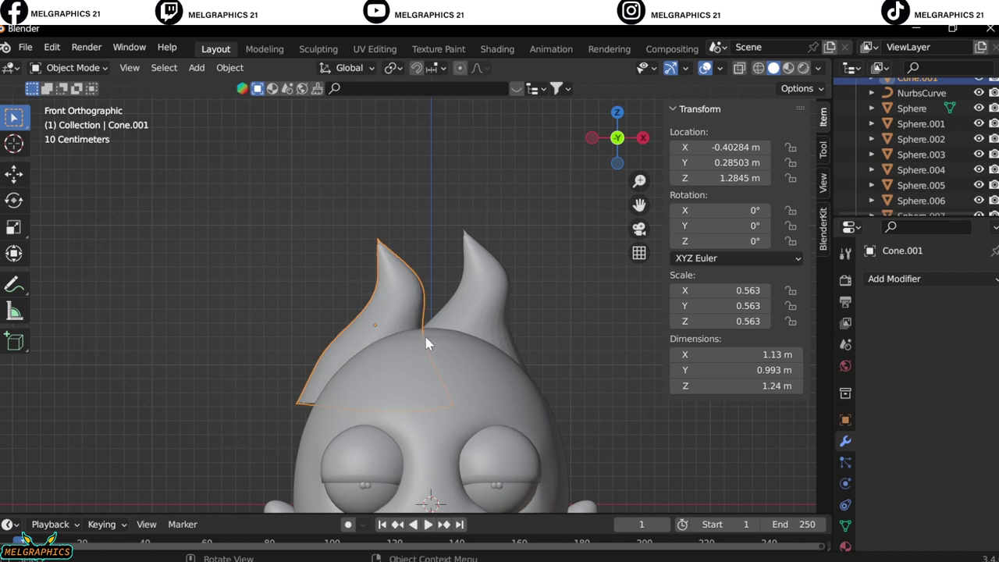
{"action": "left_click_drag", "start_coordinate": [690, 223], "coordinate": [741, 223]}
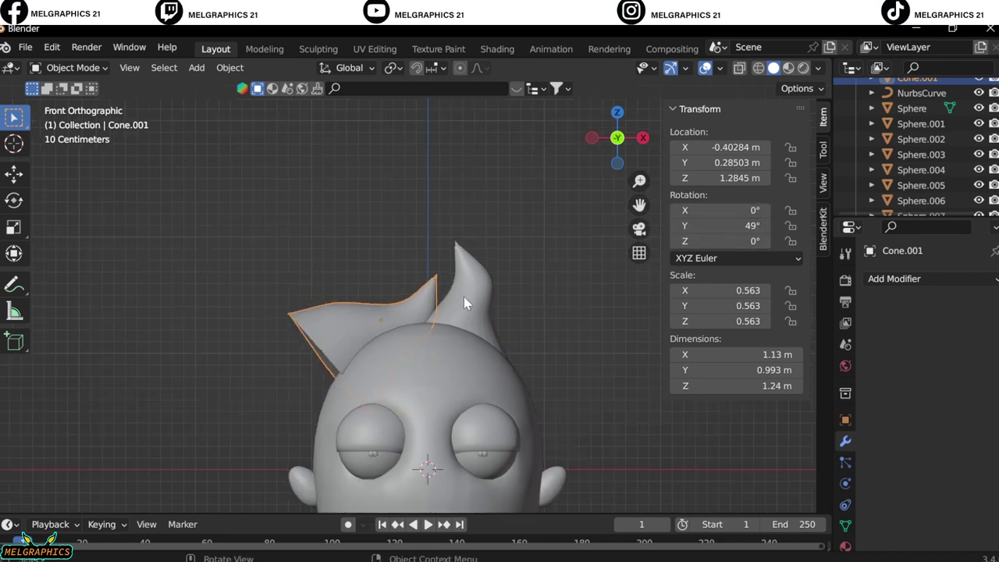
{"action": "scroll", "coordinate": [463, 296], "scroll_direction": "down", "scroll_amount": 2}
{"action": "key", "text": "g"}
{"action": "left_click", "coordinate": [531, 425]}
{"action": "middle_click_drag", "start_coordinate": [527, 426], "coordinate": [512, 417]}
{"action": "key", "text": "KP_1"}
Step: Add two more spike copies on the right and left sides, turning the left one outward
{"action": "key", "text": "shift+d"}
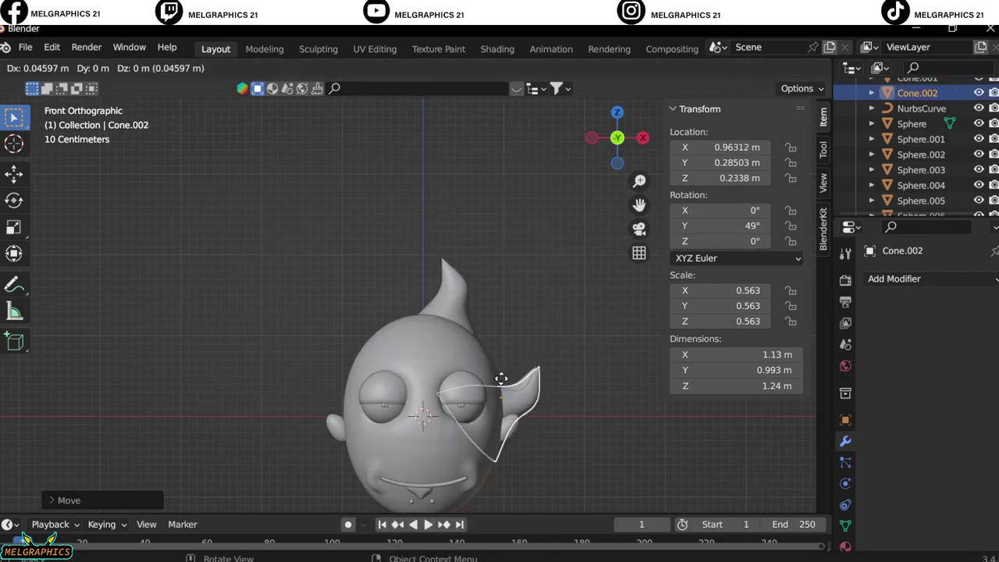
{"action": "left_click", "coordinate": [495, 334]}
{"action": "key", "text": "shift+d"}
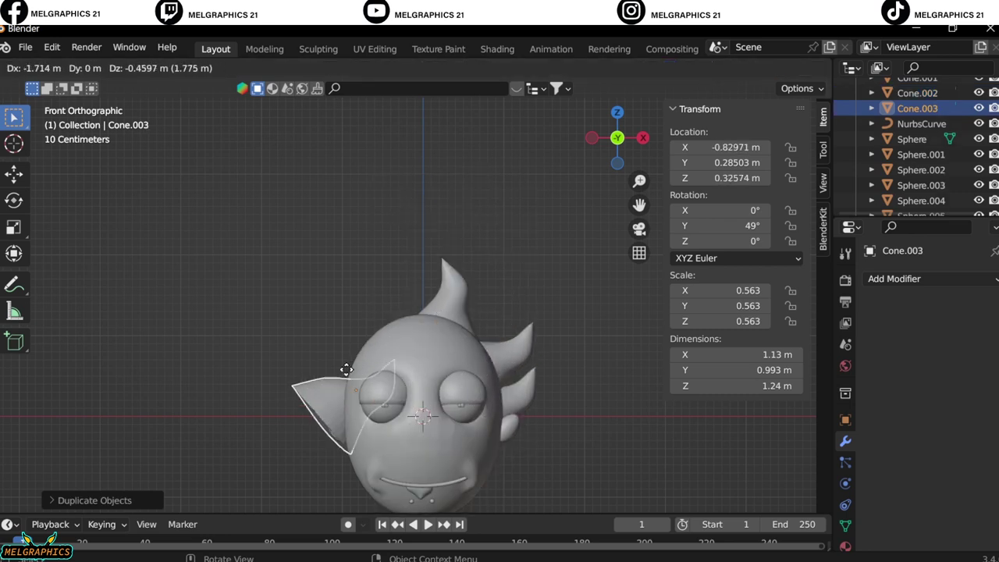
{"action": "left_click", "coordinate": [336, 366]}
{"action": "left_click_drag", "start_coordinate": [742, 240], "coordinate": [663, 240]}
{"action": "middle_click_drag", "start_coordinate": [571, 364], "coordinate": [718, 241]}
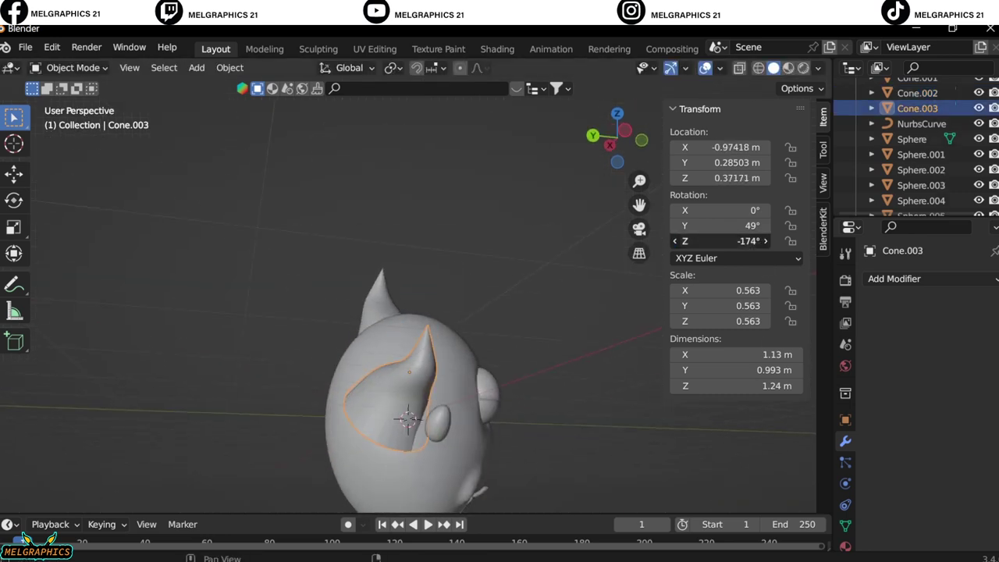
{"action": "key", "text": "KP_1"}
Step: Duplicate the left spike twice more, tilting one copy and moving it up to the crown
{"action": "right_click", "coordinate": [303, 387]}
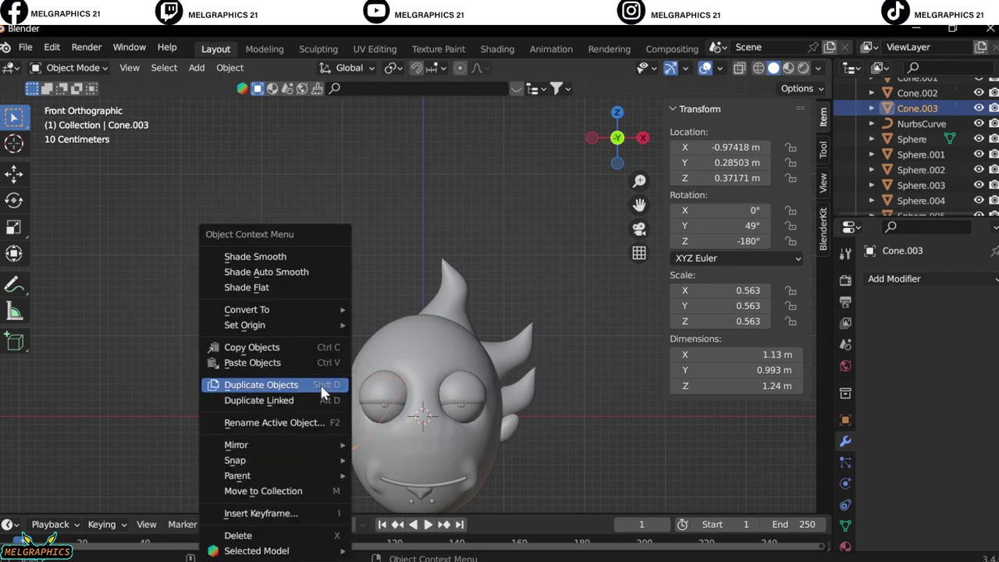
{"action": "left_click", "coordinate": [303, 384]}
{"action": "left_click", "coordinate": [327, 348]}
{"action": "key", "text": "shift+d"}
{"action": "left_click", "coordinate": [356, 320]}
{"action": "left_click", "coordinate": [716, 227]}
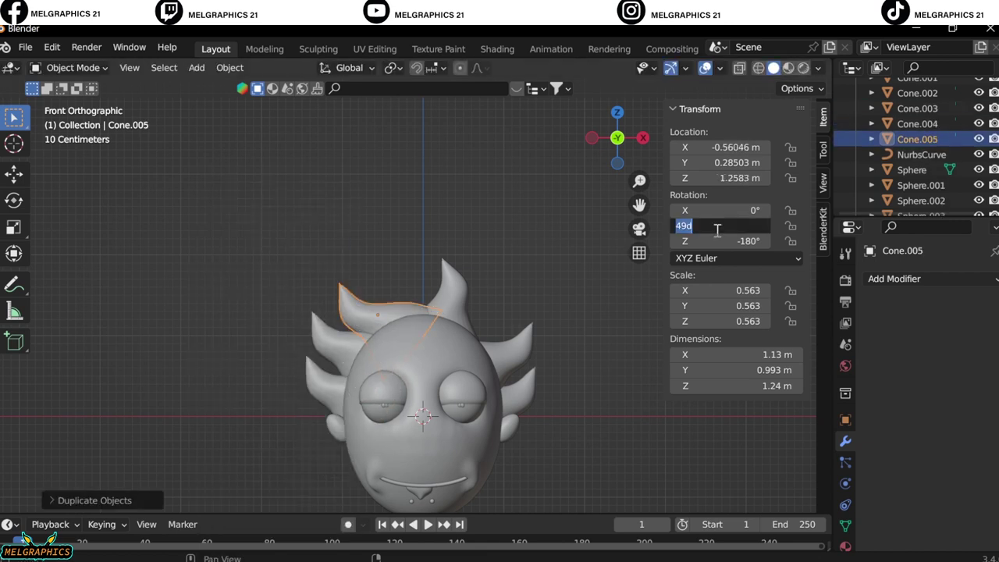
{"action": "key", "text": "g"}
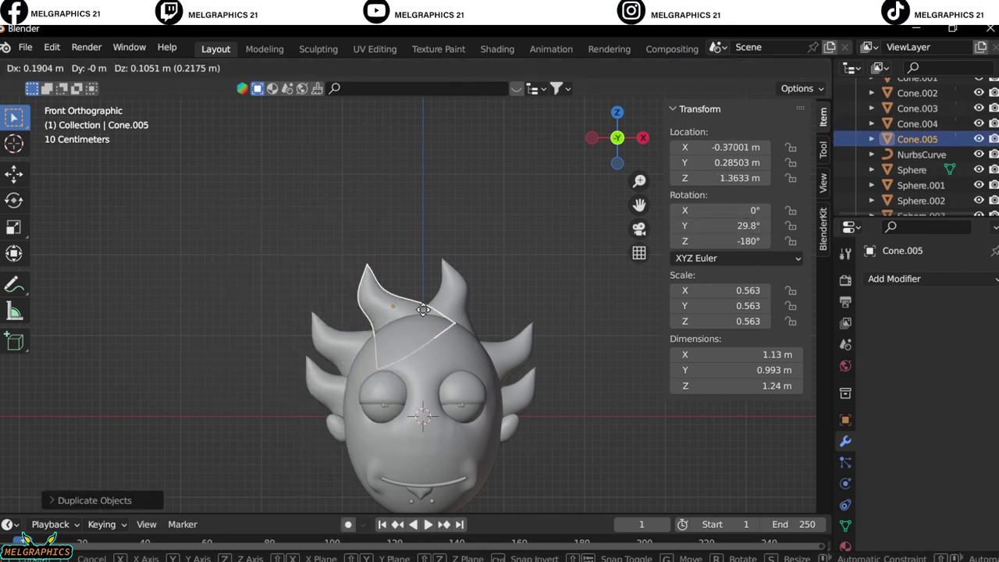
{"action": "left_click", "coordinate": [408, 315]}
Step: Enlarge the crown spike, then tilt the lower-left spike further and move it down
{"action": "left_click", "coordinate": [526, 334]}
{"action": "left_click", "coordinate": [513, 401]}
{"action": "scroll", "coordinate": [482, 383], "scroll_direction": "down", "scroll_amount": 2}
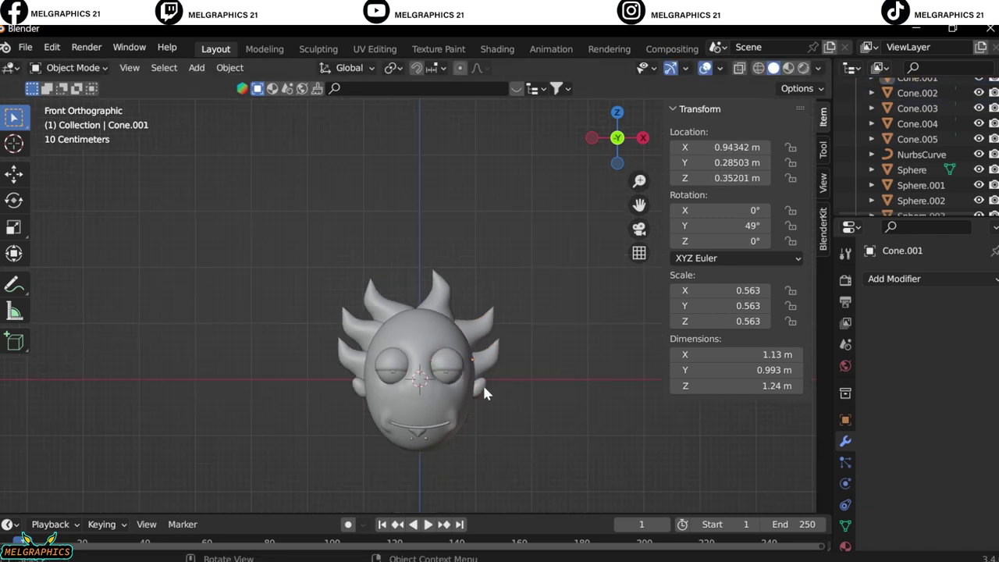
{"action": "scroll", "coordinate": [468, 351], "scroll_direction": "up", "scroll_amount": 3}
{"action": "left_click", "coordinate": [381, 318]}
{"action": "key", "text": "s"}
{"action": "left_click", "coordinate": [458, 356]}
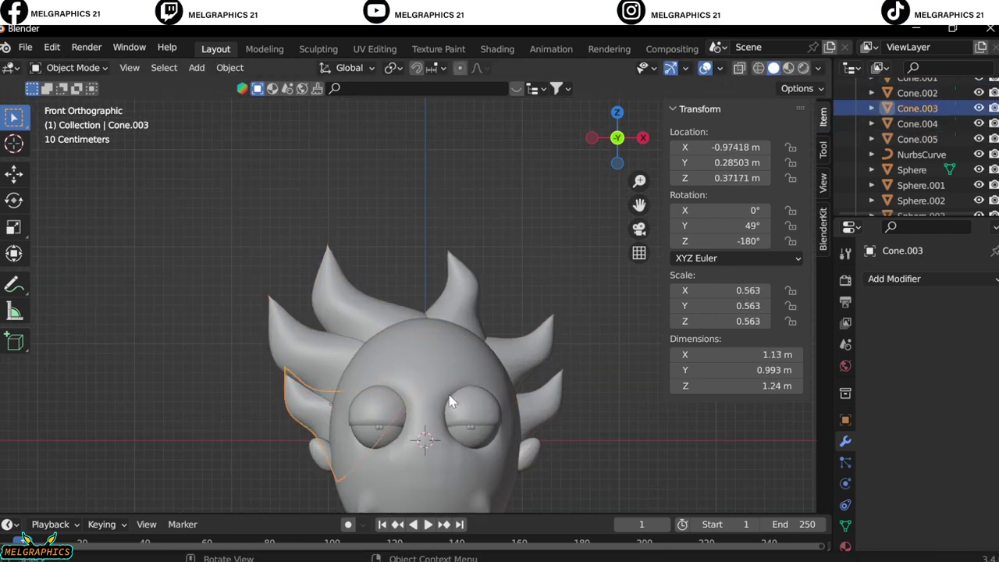
{"action": "key", "text": "r"}
{"action": "left_click", "coordinate": [410, 430]}
{"action": "key", "text": "g"}
{"action": "left_click", "coordinate": [381, 445]}
Step: Add Mirror modifiers using the Sphere as mirror object, including on the original top spike
{"action": "left_click", "coordinate": [514, 350]}
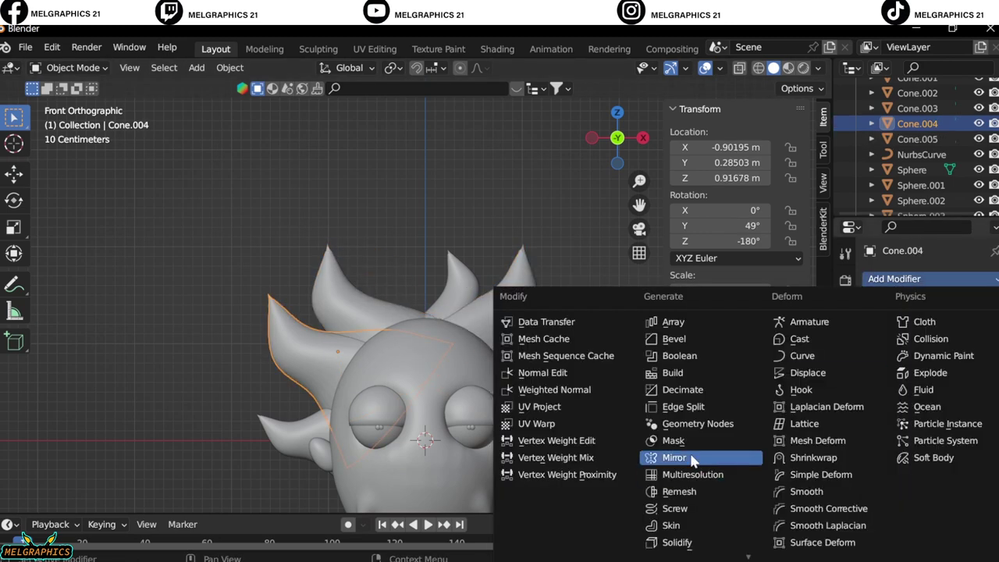
{"action": "left_click", "coordinate": [674, 458]}
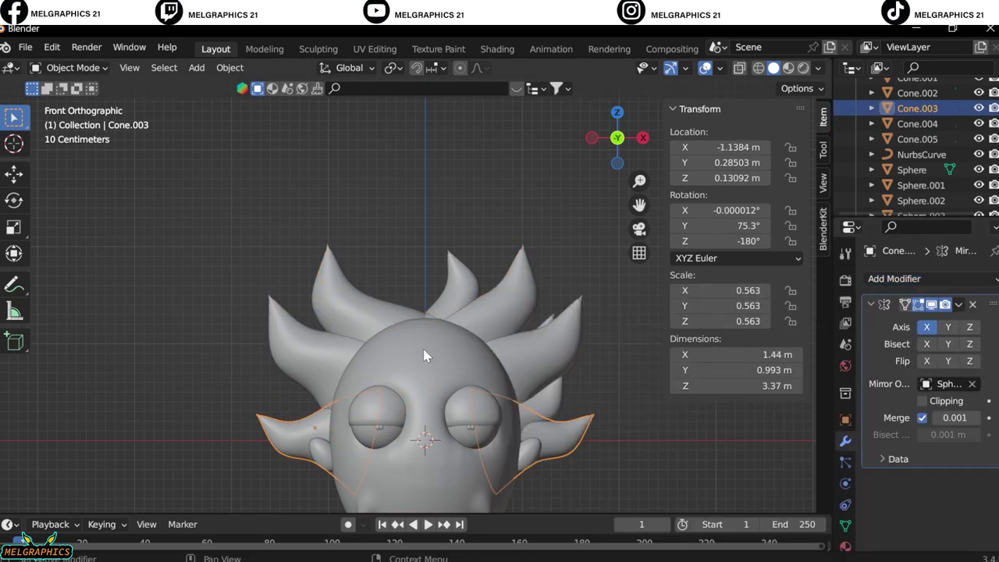
{"action": "mouse_move", "coordinate": [424, 352]}
{"action": "middle_mouse_down"}
{"action": "mouse_move", "coordinate": [401, 396]}
{"action": "mouse_move", "coordinate": [557, 378]}
{"action": "middle_mouse_up"}
{"action": "key", "text": "KP_1"}
{"action": "left_click", "coordinate": [490, 286]}
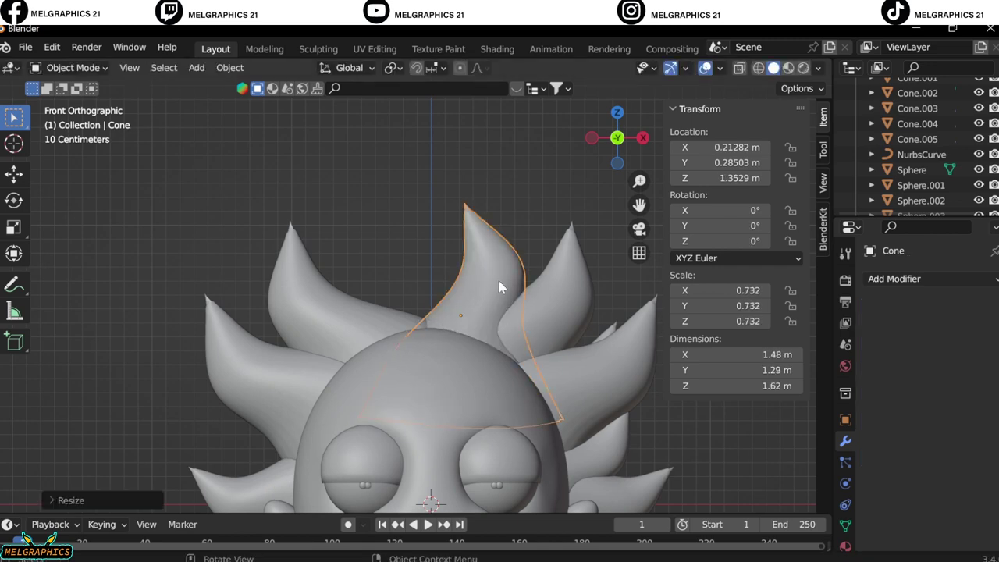
{"action": "middle_click_drag", "start_coordinate": [620, 414], "coordinate": [440, 370]}
Step: Select the head sphere in front view and Save As day10.blend on the Desktop
{"action": "key", "text": "KP_1"}
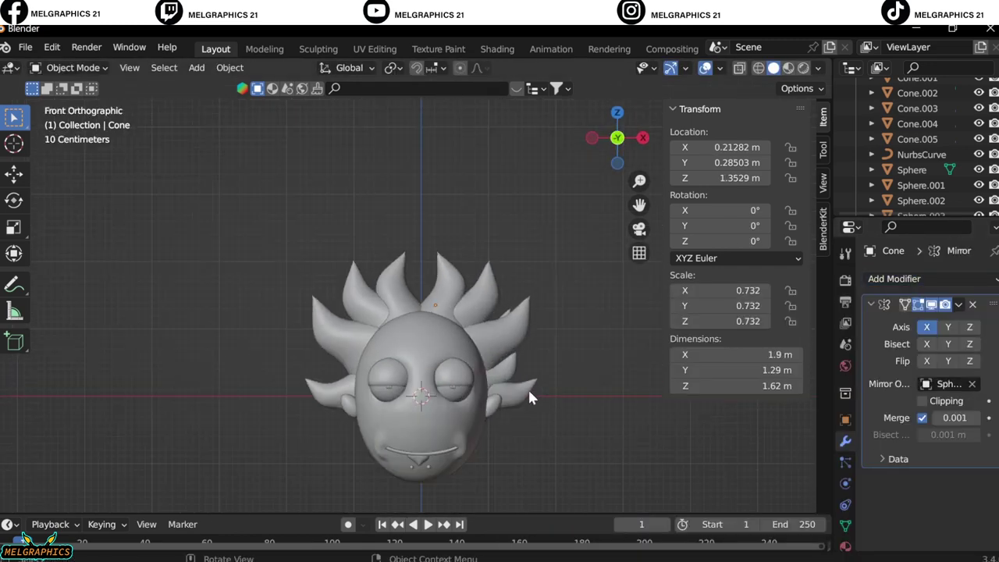
{"action": "scroll", "coordinate": [528, 390], "scroll_direction": "up", "scroll_amount": 4}
{"action": "middle_click_drag", "start_coordinate": [508, 469], "coordinate": [514, 313], "text": "shift"}
{"action": "left_click", "coordinate": [514, 315]}
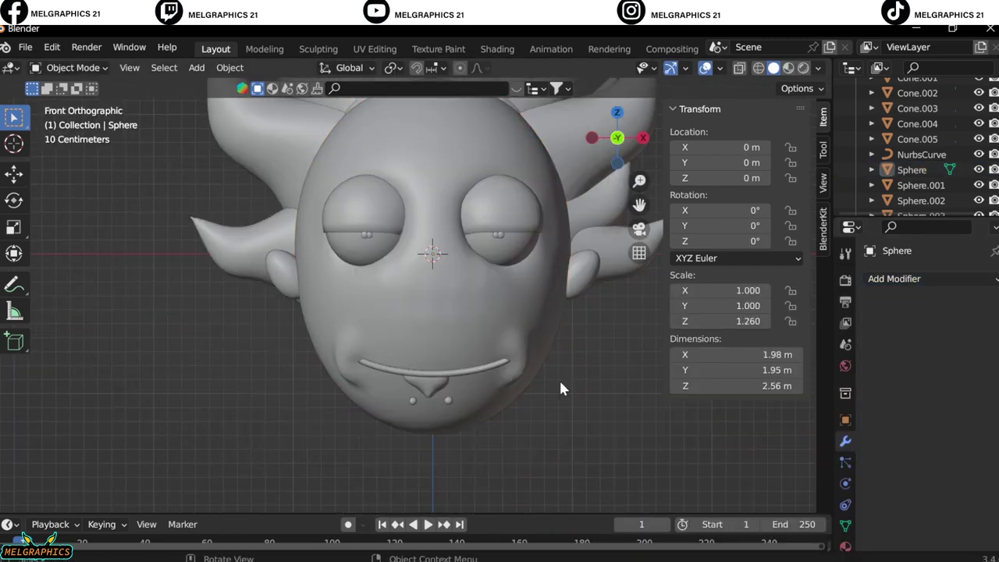
{"action": "left_click", "coordinate": [25, 46]}
{"action": "left_click", "coordinate": [47, 166]}
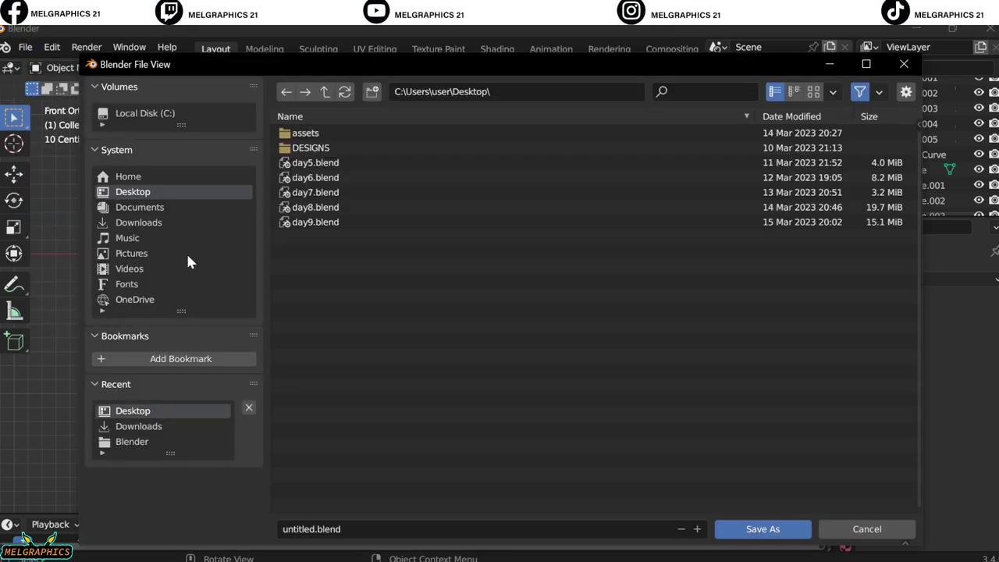
{"action": "left_click", "coordinate": [763, 528]}
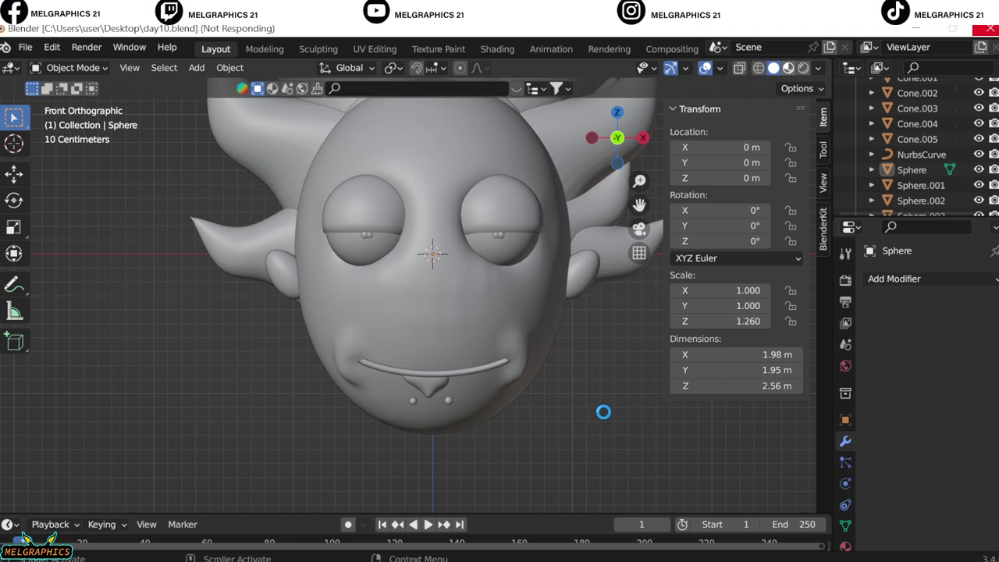
Step: Add a small UV sphere as the nose and push it into the face along Y
{"action": "key", "text": "shift+a"}
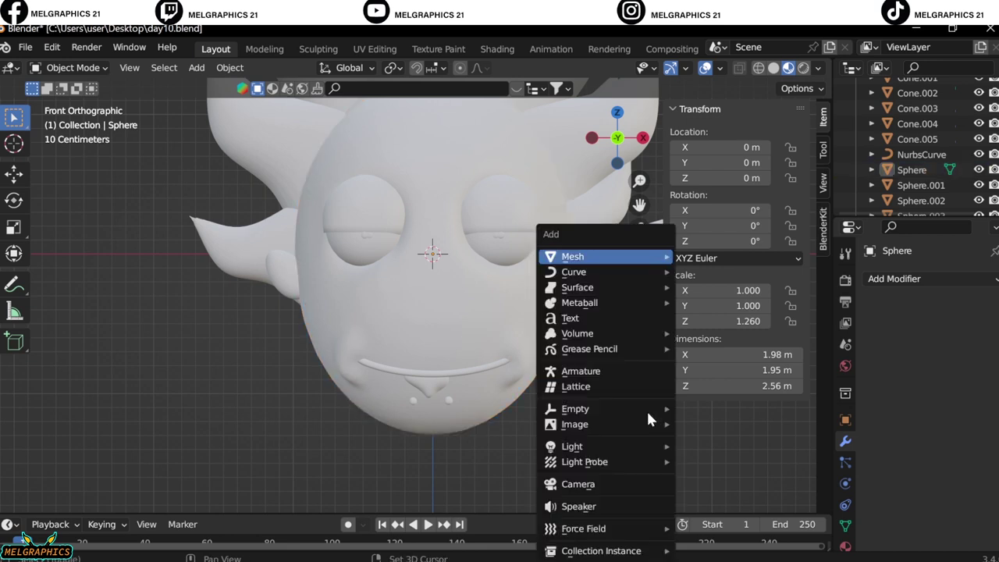
{"action": "left_click", "coordinate": [723, 310]}
{"action": "key", "text": "s"}
{"action": "left_click", "coordinate": [475, 282]}
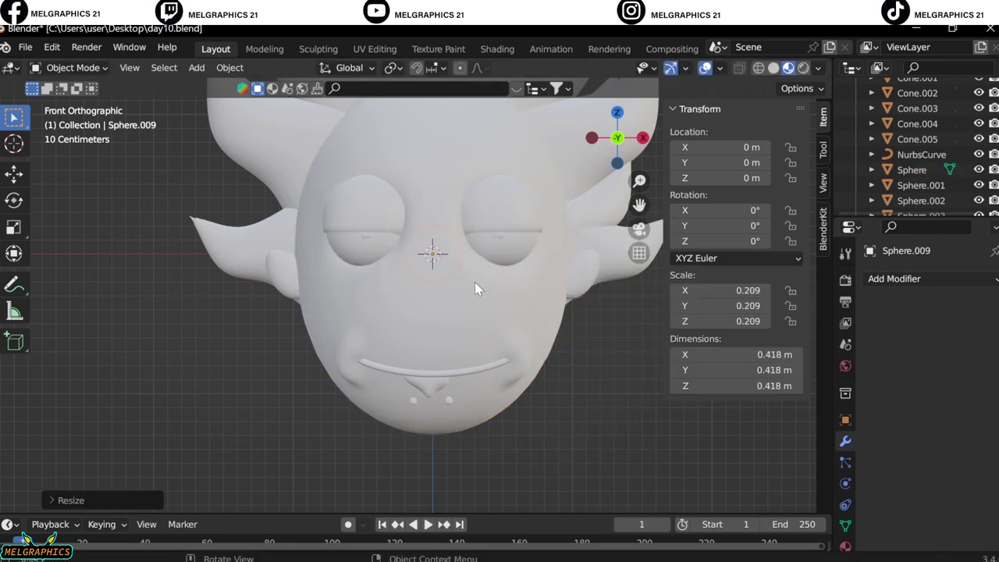
{"action": "key", "text": "g"}
{"action": "left_click", "coordinate": [500, 331]}
{"action": "key", "text": "KP_3"}
{"action": "key", "text": "g"}
{"action": "key", "text": "y"}
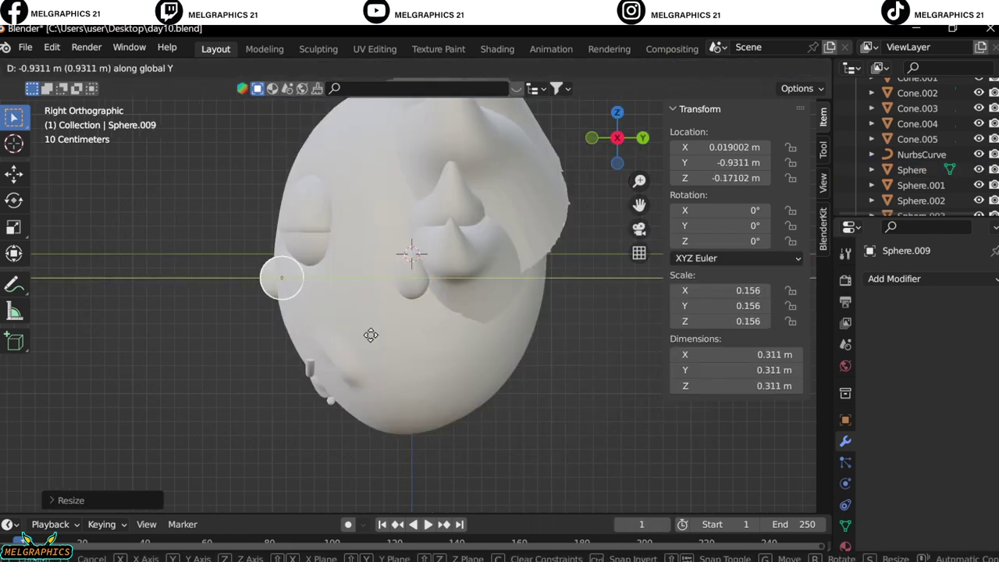
{"action": "left_click", "coordinate": [281, 277]}
Step: Sculpt the nose with the Grab brush, pulling it down into an elongated oval
{"action": "left_click", "coordinate": [71, 68]}
{"action": "left_click", "coordinate": [78, 122]}
{"action": "scroll", "coordinate": [14, 460], "scroll_direction": "down", "scroll_amount": 3}
{"action": "key", "text": "f"}
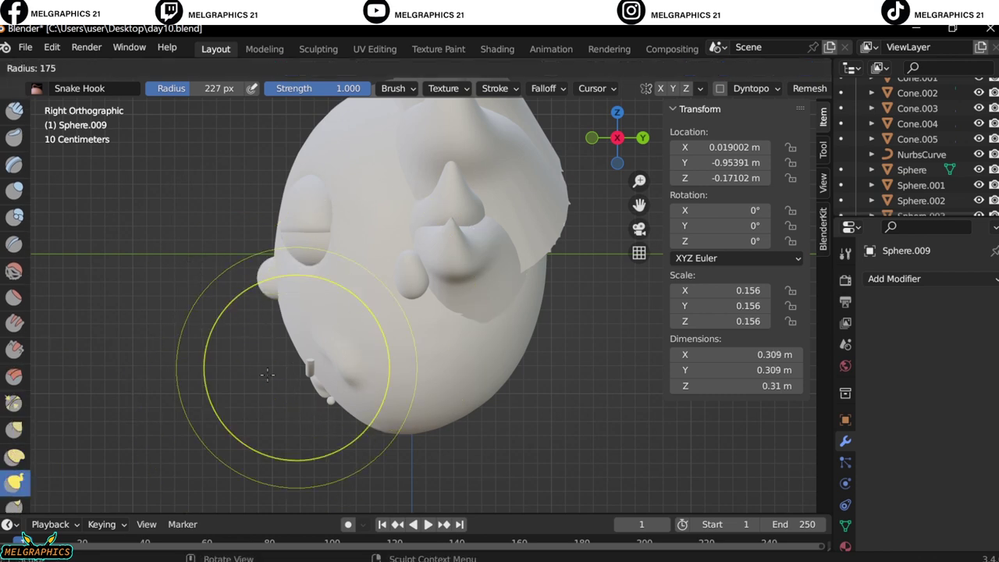
{"action": "left_click", "coordinate": [234, 313]}
{"action": "scroll", "coordinate": [200, 277], "scroll_direction": "up", "scroll_amount": 2}
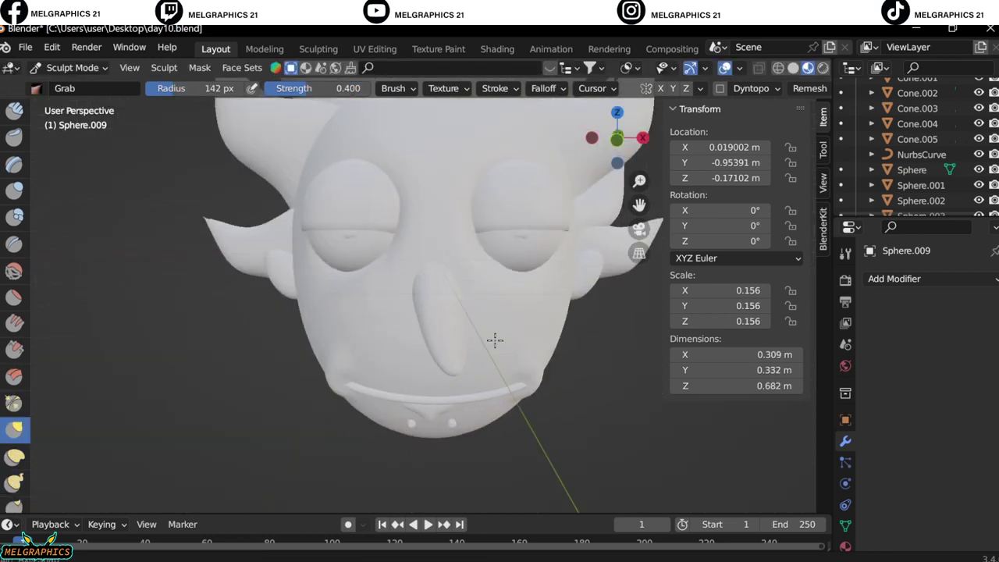
{"action": "scroll", "coordinate": [414, 337], "scroll_direction": "up", "scroll_amount": 3}
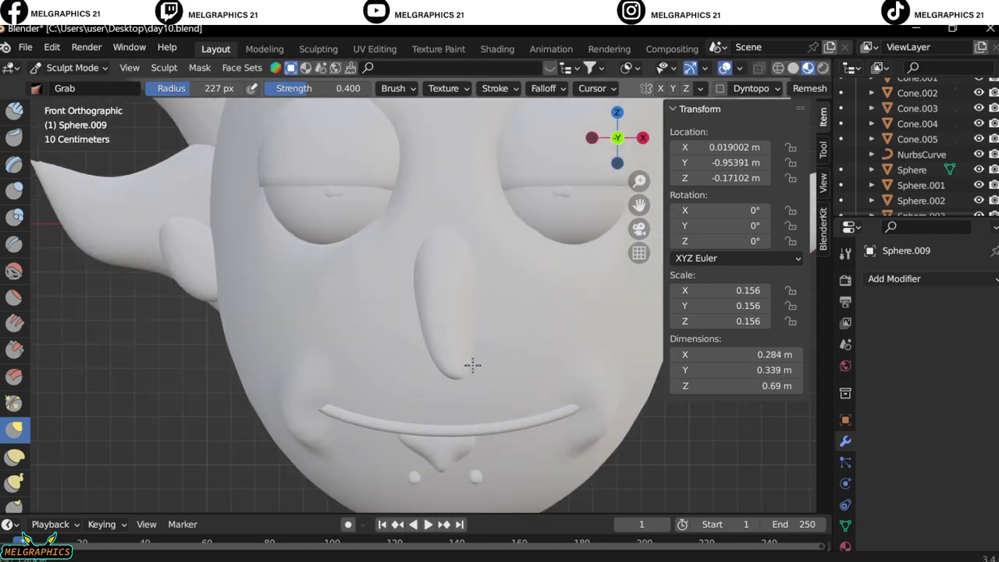
{"action": "key", "text": "shift+space"}
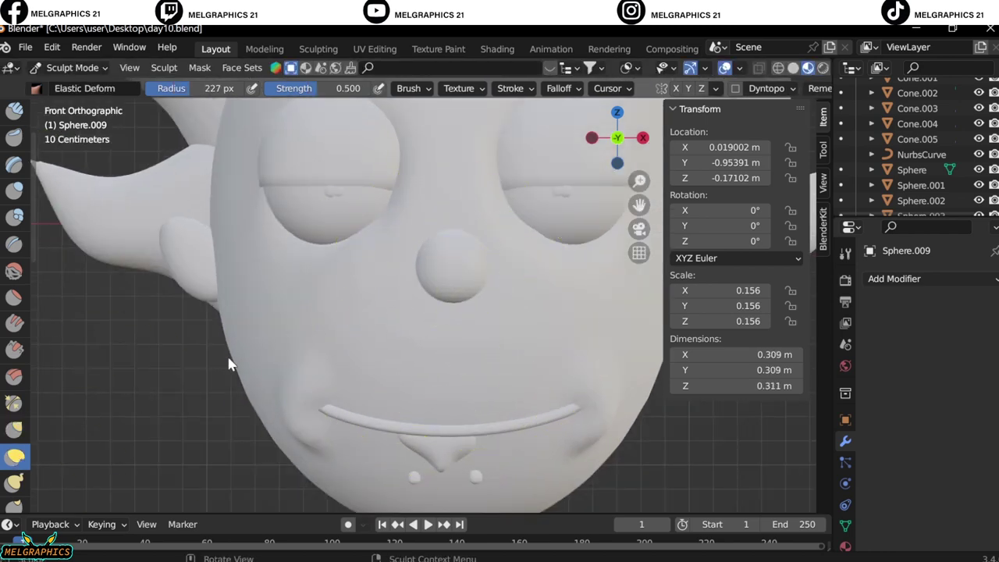
{"action": "left_click", "coordinate": [14, 430]}
{"action": "left_click_drag", "start_coordinate": [454, 270], "coordinate": [462, 312]}
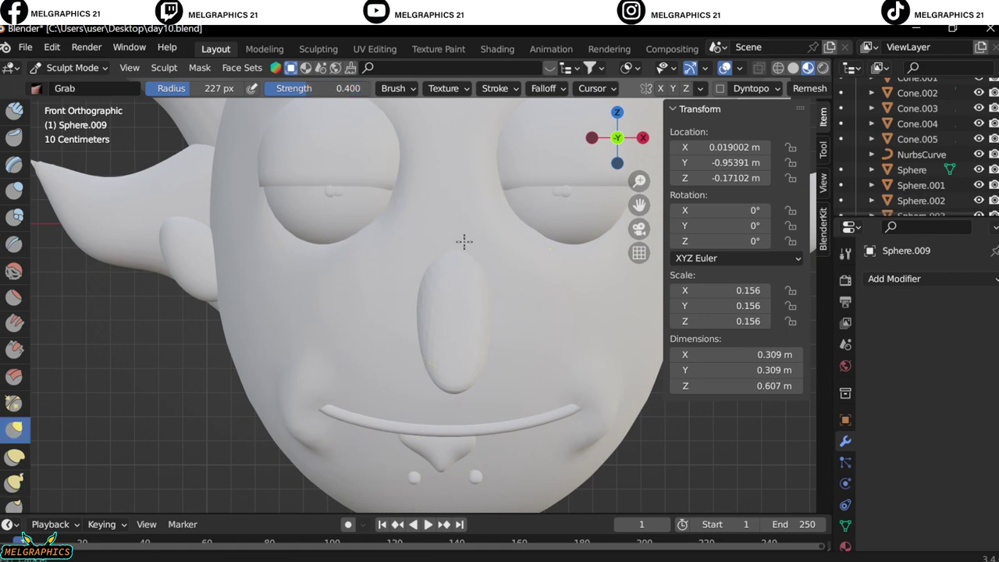
{"action": "scroll", "coordinate": [515, 288], "scroll_direction": "down", "scroll_amount": 4}
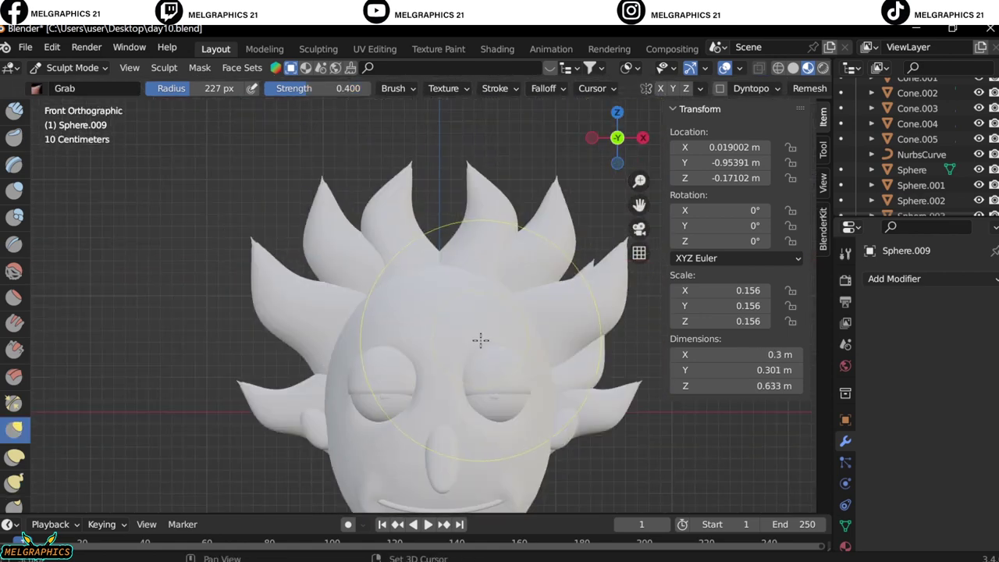
Step: Return to Object Mode and add a new UV sphere, Sphere.010
{"action": "key", "text": "ctrl+Tab"}
{"action": "key", "text": "shift+a"}
{"action": "left_click", "coordinate": [446, 299]}
Step: Shrink Sphere.010 and place it on the forehead, checking side and front views
{"action": "key", "text": "s"}
{"action": "key", "text": "g"}
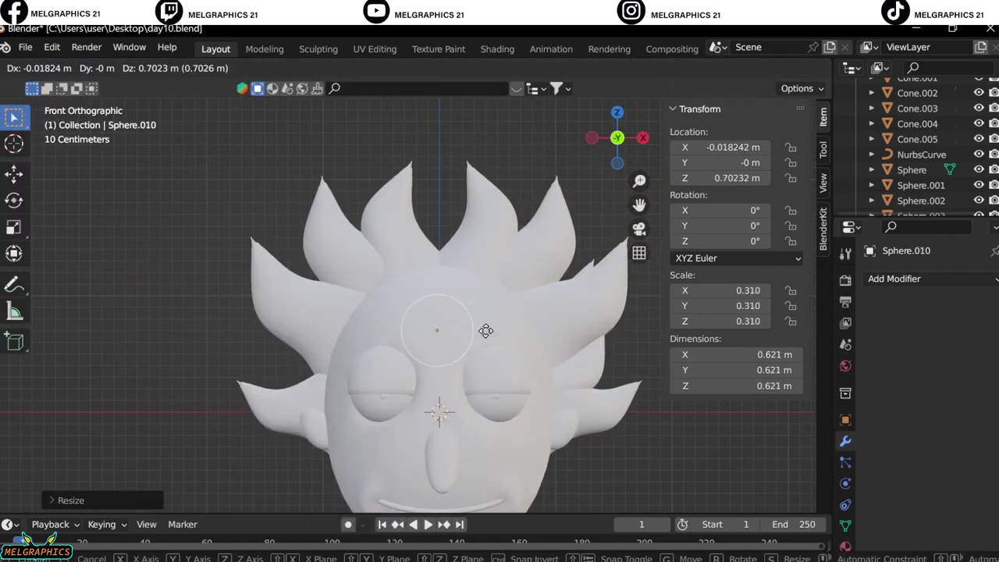
{"action": "left_click", "coordinate": [484, 334]}
{"action": "key", "text": "KP_3"}
{"action": "key", "text": "g"}
{"action": "key", "text": "y"}
{"action": "key", "text": "s"}
{"action": "key", "text": "g"}
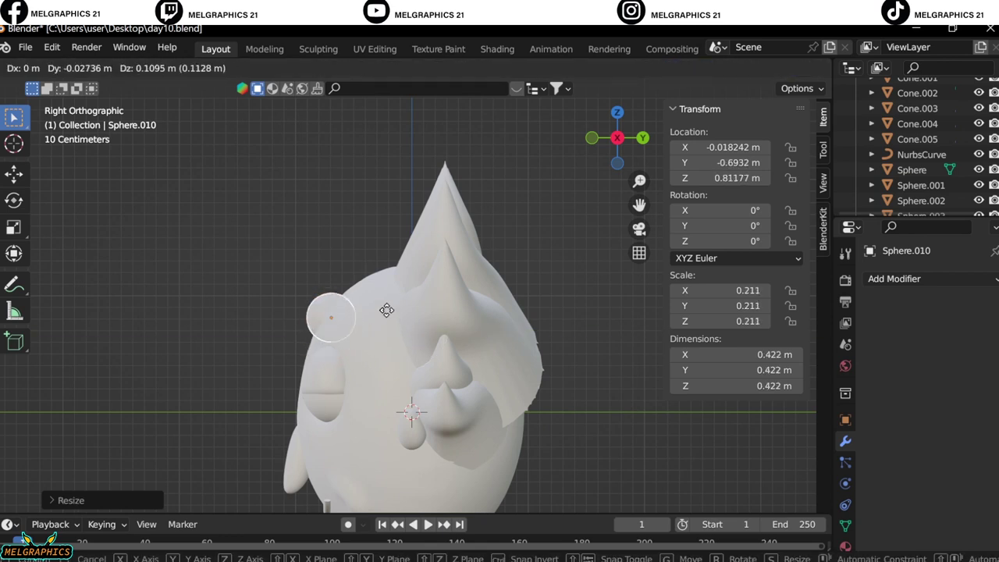
{"action": "left_click", "coordinate": [390, 312]}
{"action": "key", "text": "KP_1"}
{"action": "scroll", "coordinate": [499, 334], "scroll_direction": "up", "scroll_amount": 5}
Step: In Sculpt Mode, stretch the sphere wide into an arch with Snake Hook
{"action": "key", "text": "ctrl+Tab"}
{"action": "key", "text": "k"}
{"action": "left_click_drag", "start_coordinate": [426, 339], "coordinate": [344, 344]}
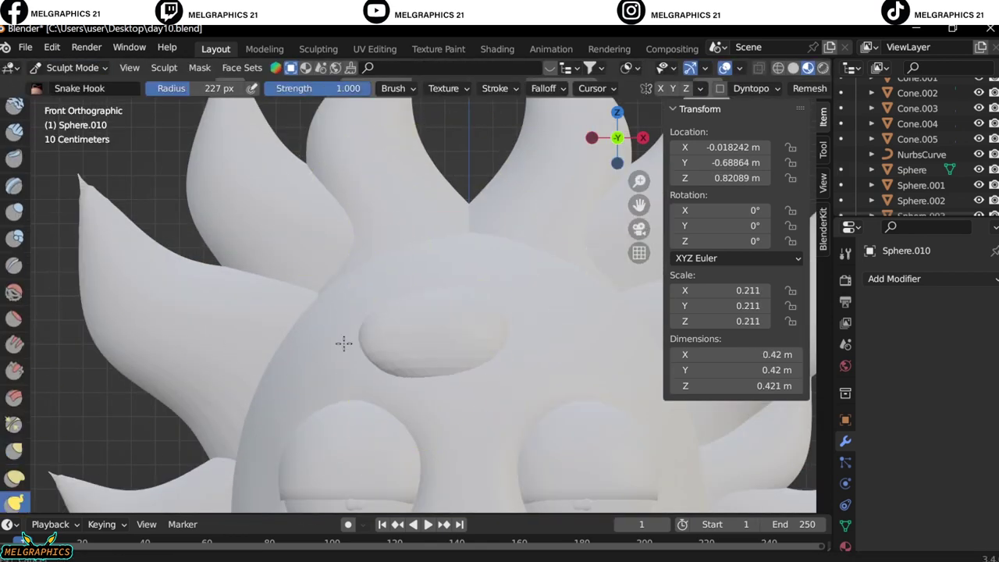
{"action": "mouse_move", "coordinate": [606, 356]}
{"action": "left_mouse_down"}
{"action": "mouse_move", "coordinate": [541, 367]}
{"action": "mouse_move", "coordinate": [535, 339]}
{"action": "left_mouse_up"}
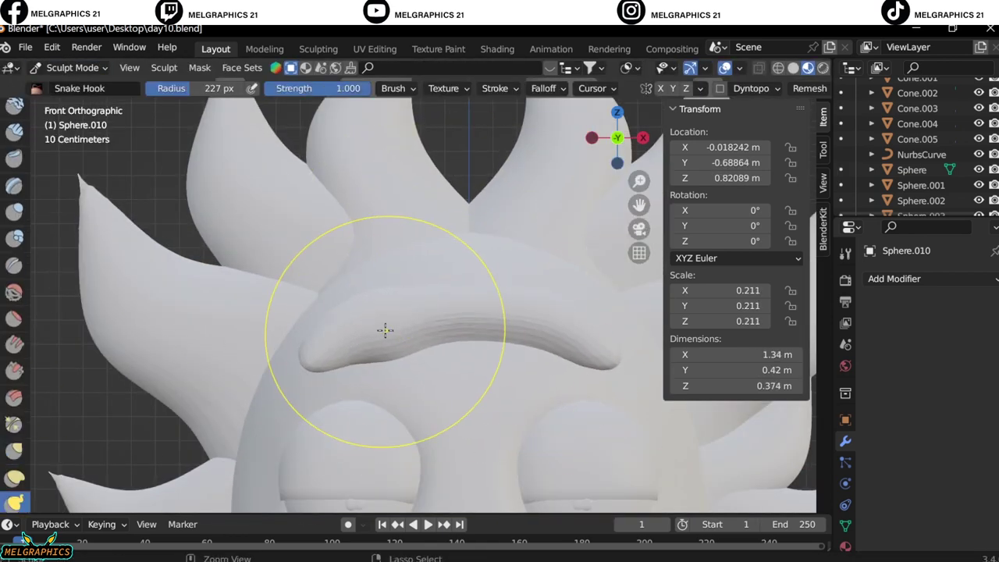
{"action": "left_click_drag", "start_coordinate": [386, 330], "coordinate": [328, 355]}
Step: Refine the brow's ends and curve with the Grab brush
{"action": "left_click", "coordinate": [13, 140]}
{"action": "left_click_drag", "start_coordinate": [422, 330], "coordinate": [379, 352]}
{"action": "mouse_move", "coordinate": [380, 352]}
{"action": "middle_mouse_down"}
{"action": "mouse_move", "coordinate": [393, 423]}
{"action": "mouse_move", "coordinate": [384, 349]}
{"action": "middle_mouse_up"}
{"action": "key", "text": "KP_1"}
{"action": "left_click_drag", "start_coordinate": [402, 308], "coordinate": [469, 324]}
{"action": "scroll", "coordinate": [482, 323], "scroll_direction": "down", "scroll_amount": 3}
{"action": "middle_click_drag", "start_coordinate": [481, 323], "coordinate": [454, 363]}
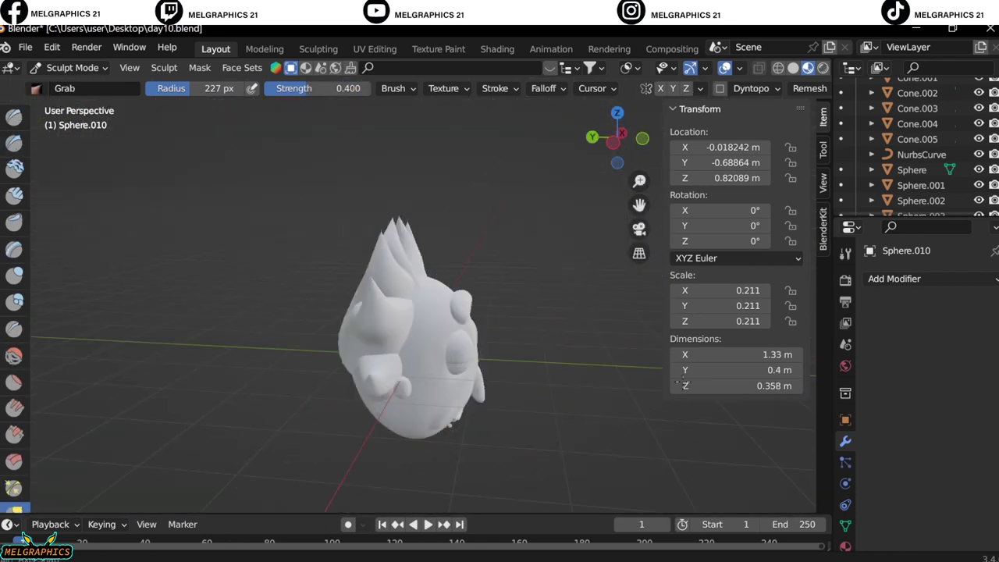
{"action": "scroll", "coordinate": [454, 363], "scroll_direction": "up", "scroll_amount": 3}
{"action": "left_click_drag", "start_coordinate": [521, 373], "coordinate": [530, 356]}
{"action": "mouse_move", "coordinate": [531, 355]}
{"action": "middle_mouse_down"}
{"action": "mouse_move", "coordinate": [352, 375]}
{"action": "mouse_move", "coordinate": [531, 352]}
{"action": "middle_mouse_up"}
Step: Return to Object Mode and move the brow closer to the face
{"action": "left_click", "coordinate": [72, 68]}
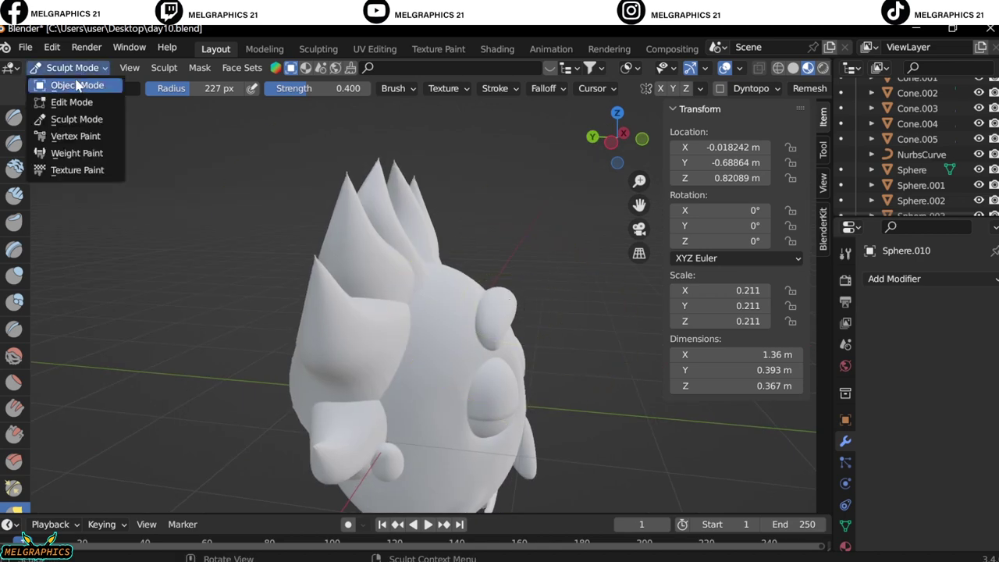
{"action": "left_click", "coordinate": [70, 82]}
{"action": "key", "text": "KP_3"}
{"action": "key", "text": "g"}
{"action": "left_click", "coordinate": [428, 259]}
{"action": "scroll", "coordinate": [500, 408], "scroll_direction": "up", "scroll_amount": 2}
{"action": "key", "text": "KP_1"}
{"action": "scroll", "coordinate": [600, 445], "scroll_direction": "down", "scroll_amount": 3}
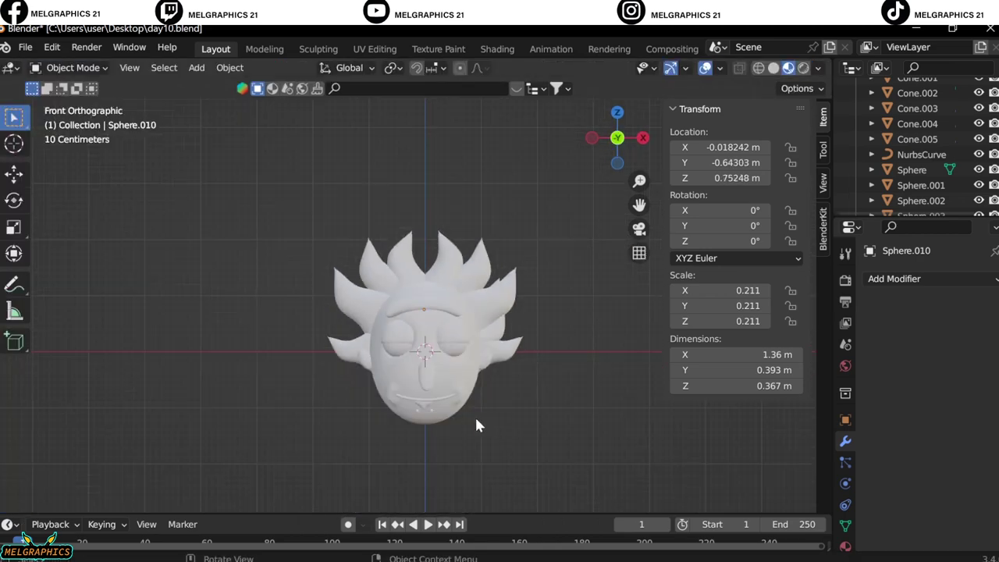
{"action": "scroll", "coordinate": [475, 424], "scroll_direction": "up", "scroll_amount": 1}
{"action": "scroll", "coordinate": [341, 162], "scroll_direction": "up", "scroll_amount": 3}
Step: Tint the head material a light skin tone
{"action": "left_click", "coordinate": [406, 234]}
{"action": "left_click", "coordinate": [894, 279]}
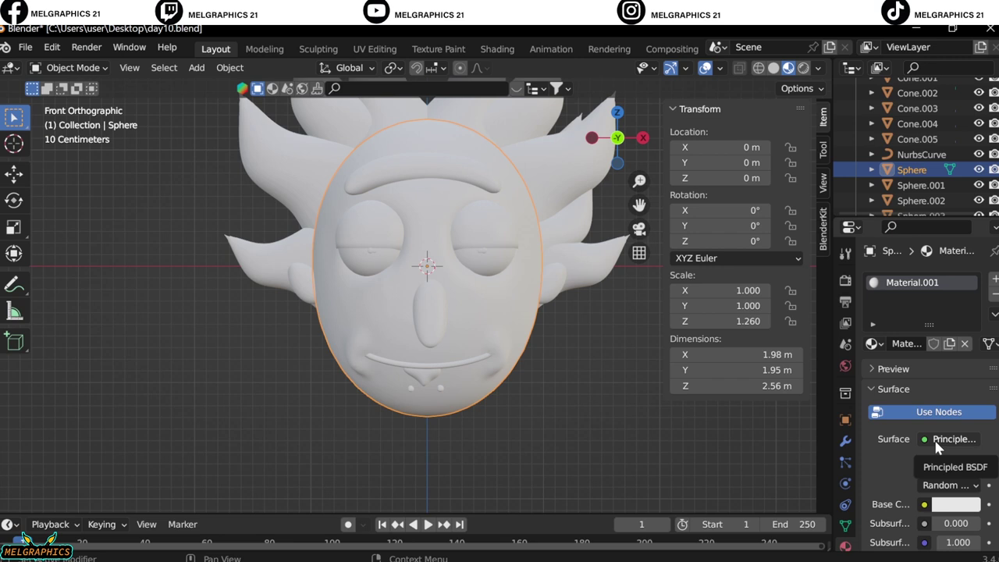
{"action": "left_click", "coordinate": [960, 506]}
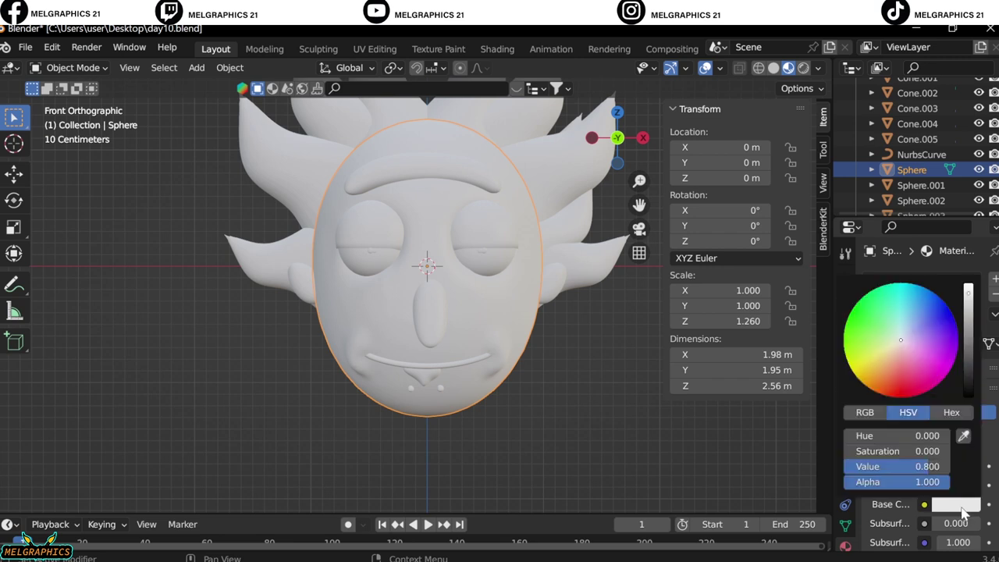
{"action": "left_click_drag", "start_coordinate": [891, 351], "coordinate": [894, 351]}
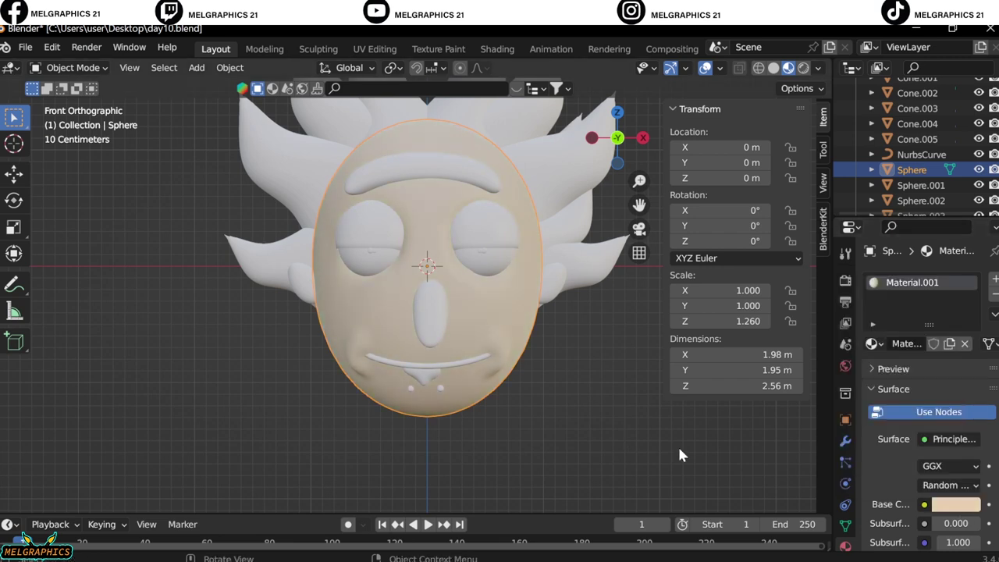
{"action": "left_click", "coordinate": [680, 452]}
{"action": "left_click", "coordinate": [951, 499]}
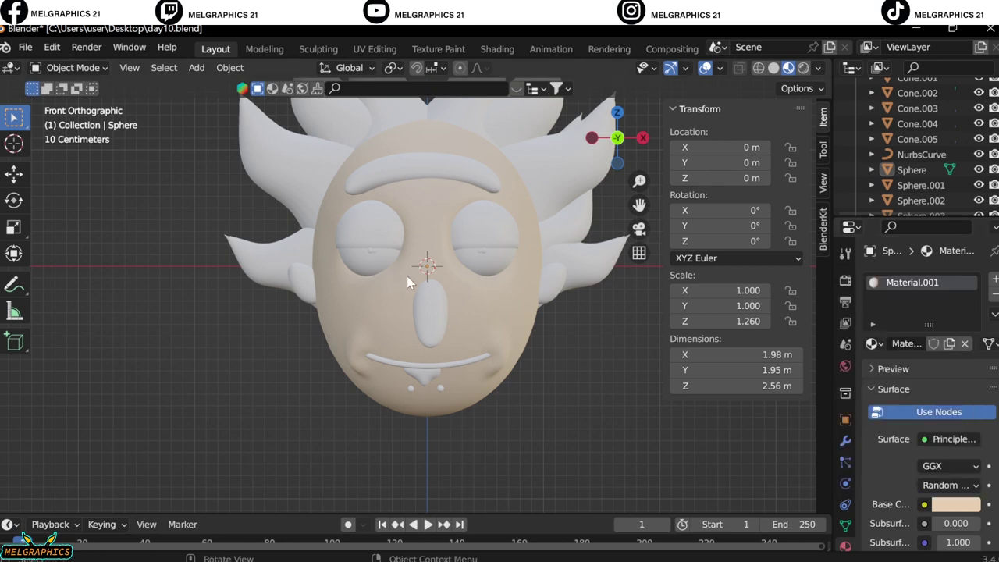
Step: Give the nose a new skin material and the eye a new red material
{"action": "left_click", "coordinate": [425, 305]}
{"action": "left_click", "coordinate": [914, 341]}
{"action": "left_click", "coordinate": [956, 505]}
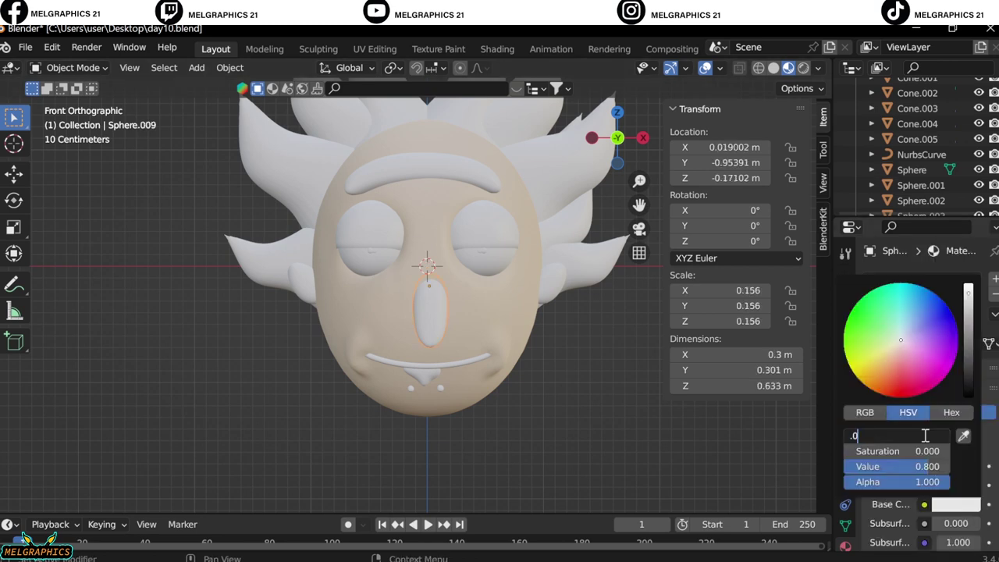
{"action": "left_click", "coordinate": [508, 420]}
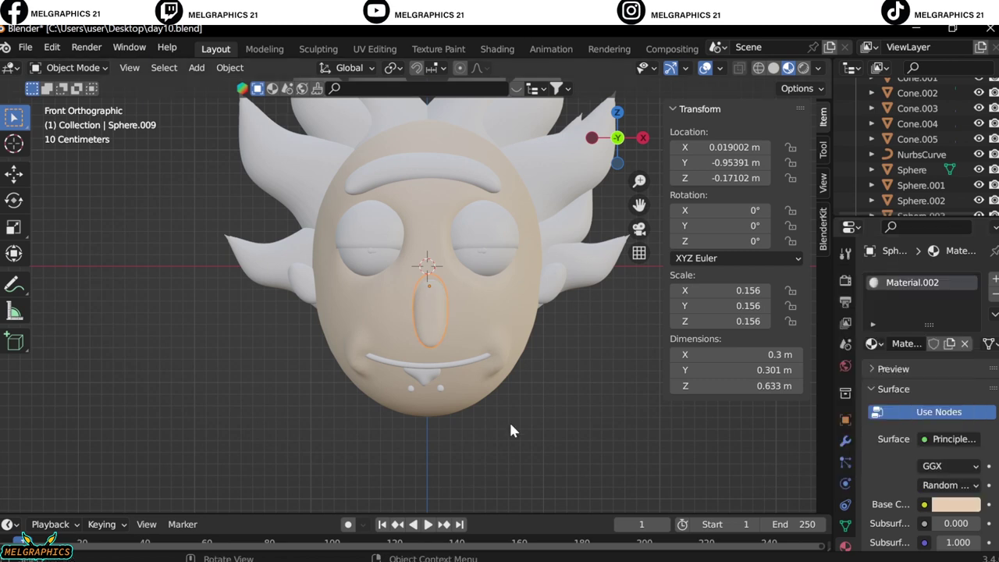
{"action": "left_click", "coordinate": [484, 234]}
{"action": "left_click", "coordinate": [924, 349]}
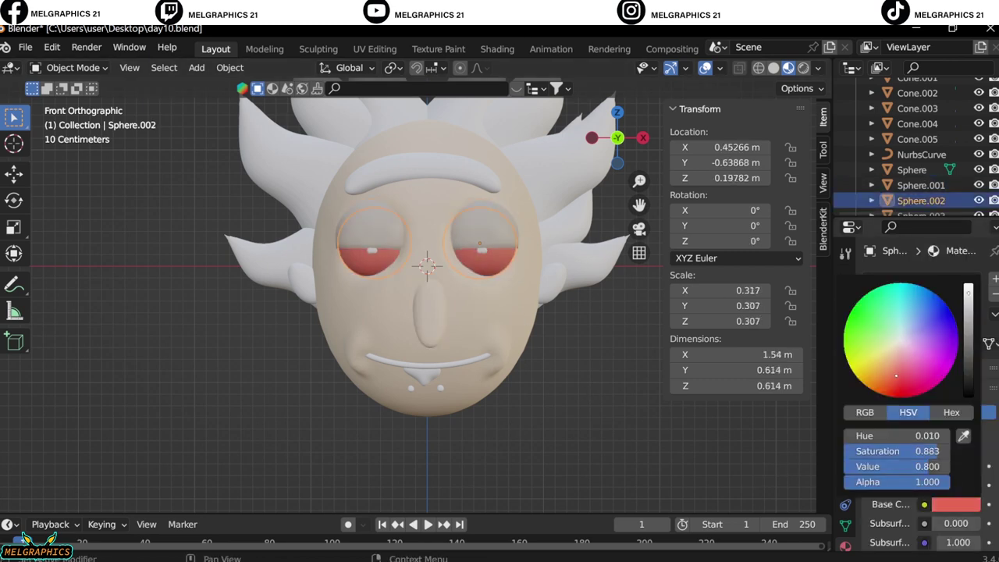
{"action": "left_click", "coordinate": [957, 504]}
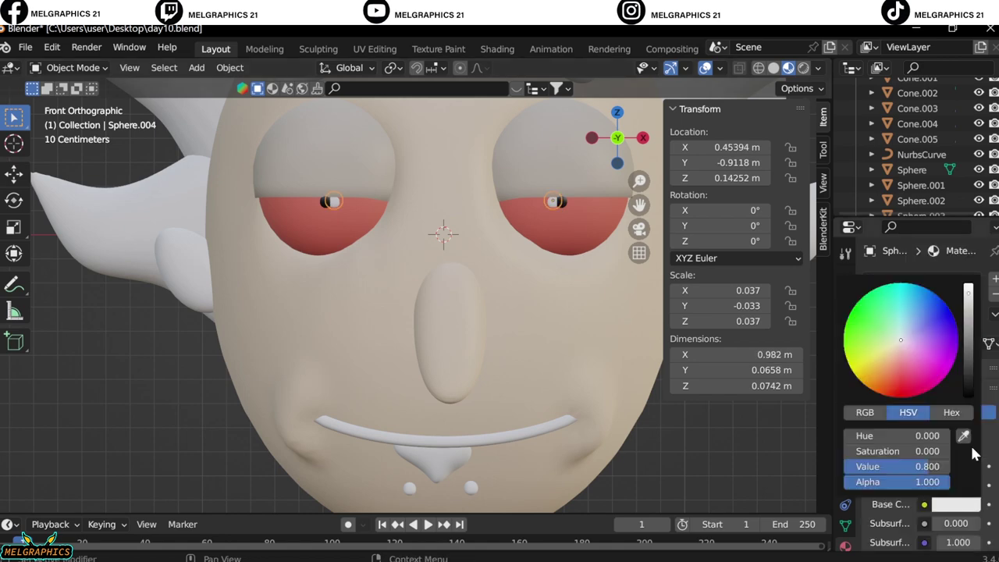
Step: Select the tongue, head and ear, and adjust the ear's hue
{"action": "left_click", "coordinate": [436, 468]}
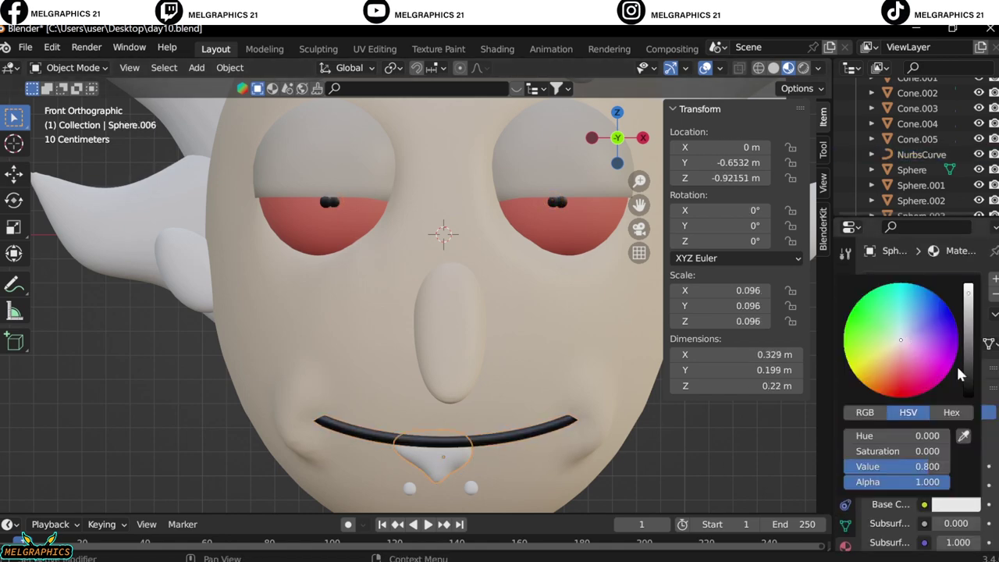
{"action": "left_click", "coordinate": [473, 492]}
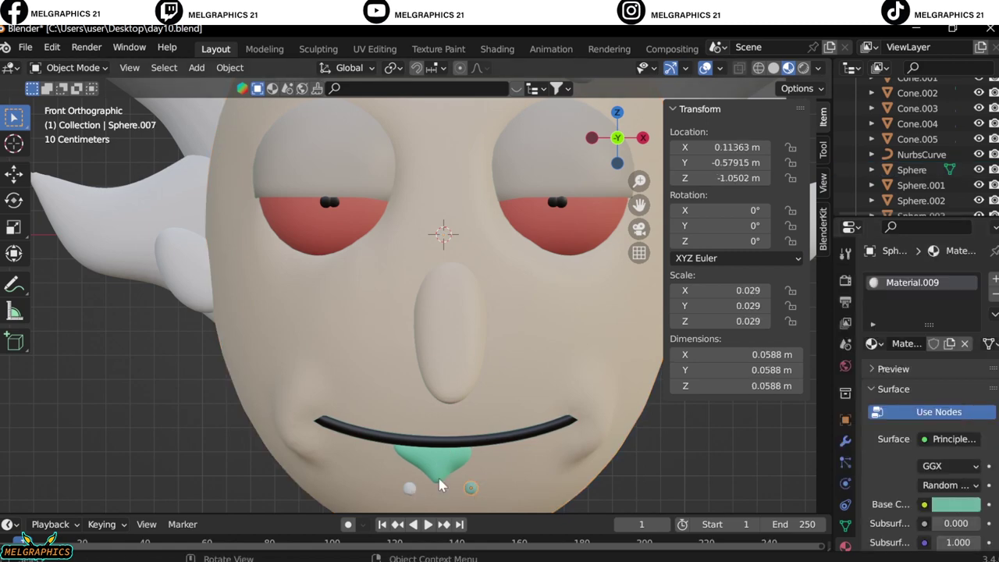
{"action": "left_click", "coordinate": [208, 270]}
{"action": "left_click", "coordinate": [956, 504]}
{"action": "left_click", "coordinate": [933, 434]}
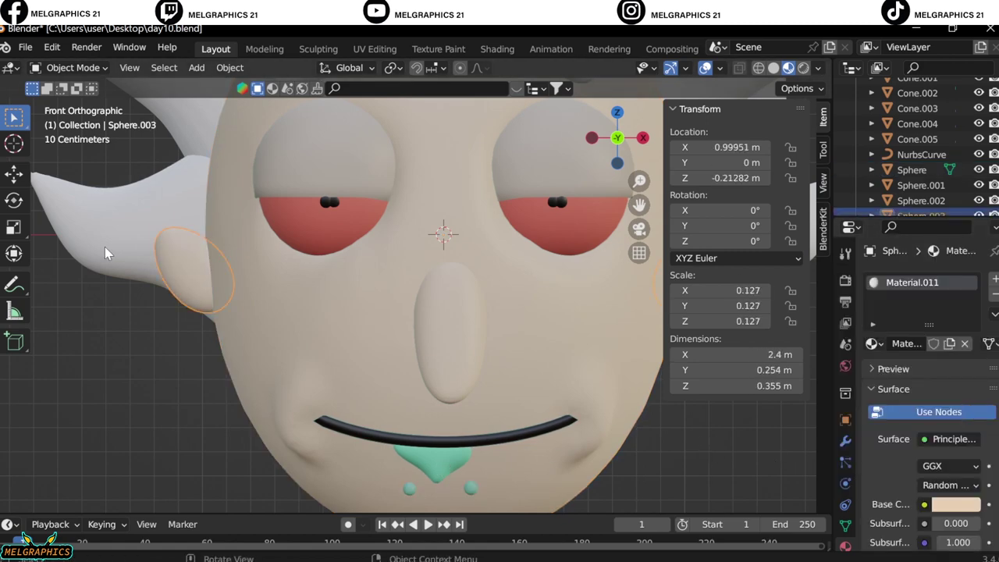
Step: Make the hair spike beside the ear light blue
{"action": "left_click", "coordinate": [109, 251]}
{"action": "left_click", "coordinate": [956, 505]}
{"action": "left_click", "coordinate": [910, 307]}
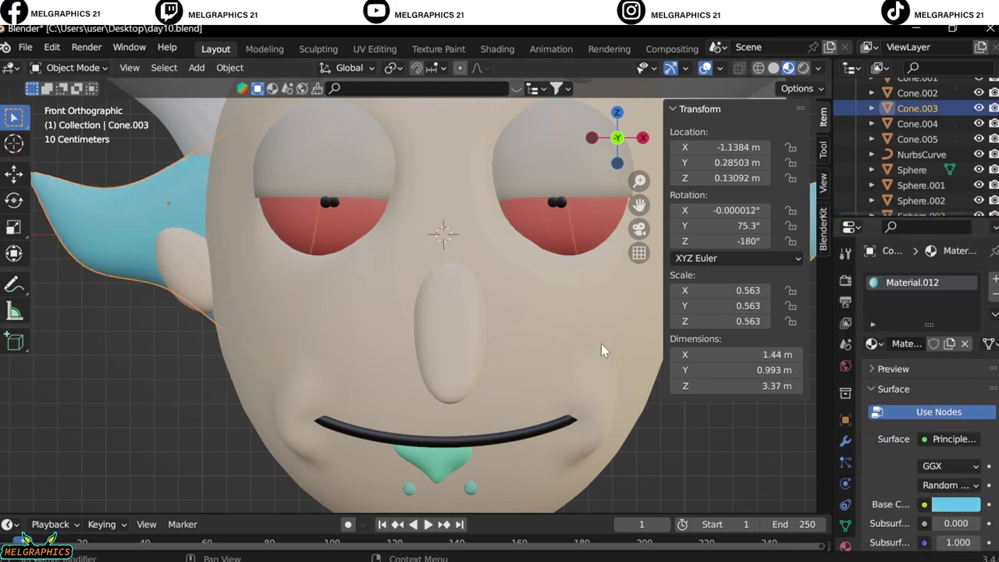
Step: Give the next hair spikes new materials with a light-blue hue
{"action": "left_click", "coordinate": [974, 507]}
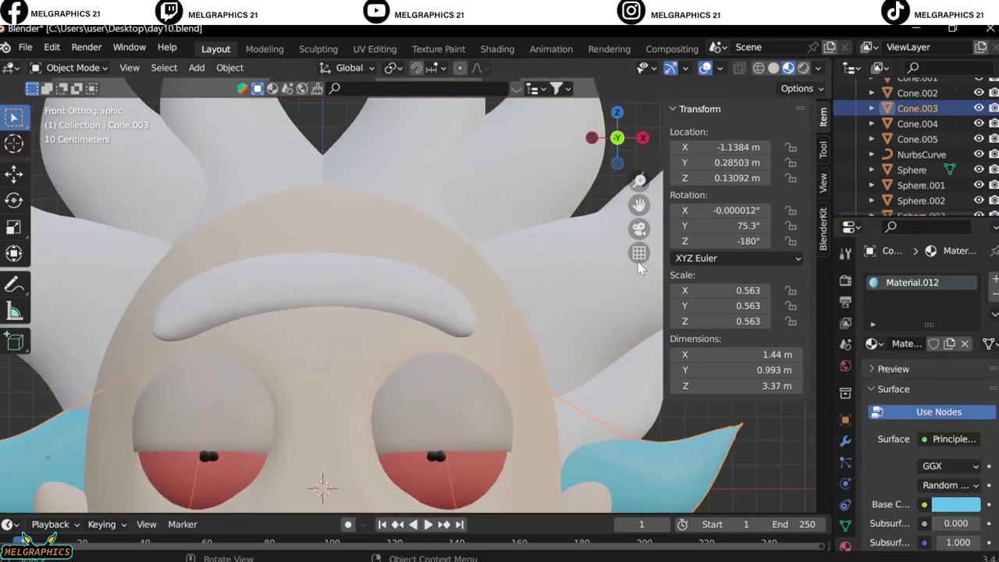
{"action": "left_click", "coordinate": [917, 78]}
{"action": "scroll", "coordinate": [936, 141], "scroll_direction": "down", "scroll_amount": 3}
{"action": "scroll", "coordinate": [959, 146], "scroll_direction": "up", "scroll_amount": 3}
{"action": "scroll", "coordinate": [958, 146], "scroll_direction": "up", "scroll_amount": 3}
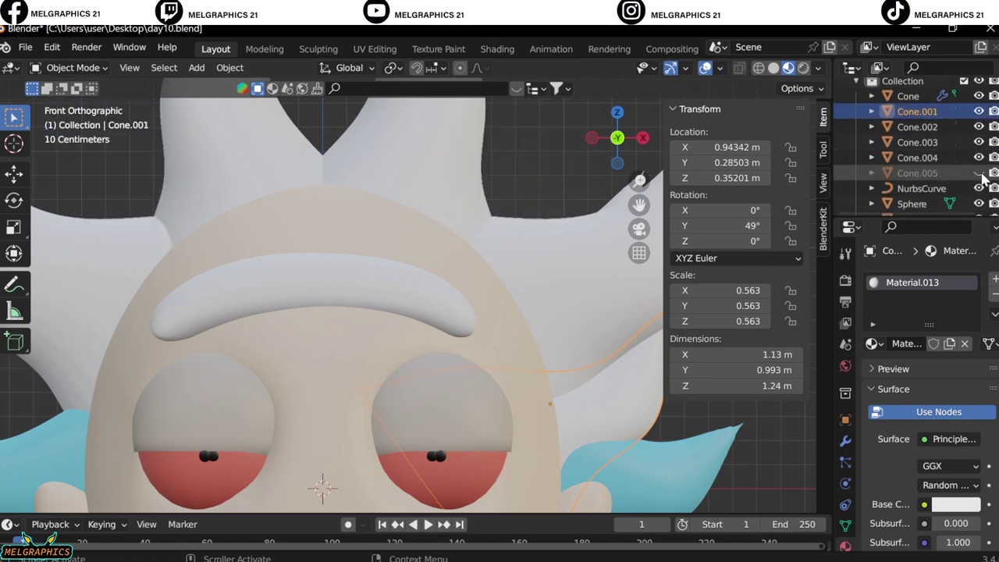
{"action": "scroll", "coordinate": [360, 312], "scroll_direction": "down", "scroll_amount": 3}
{"action": "scroll", "coordinate": [554, 308], "scroll_direction": "up", "scroll_amount": 2}
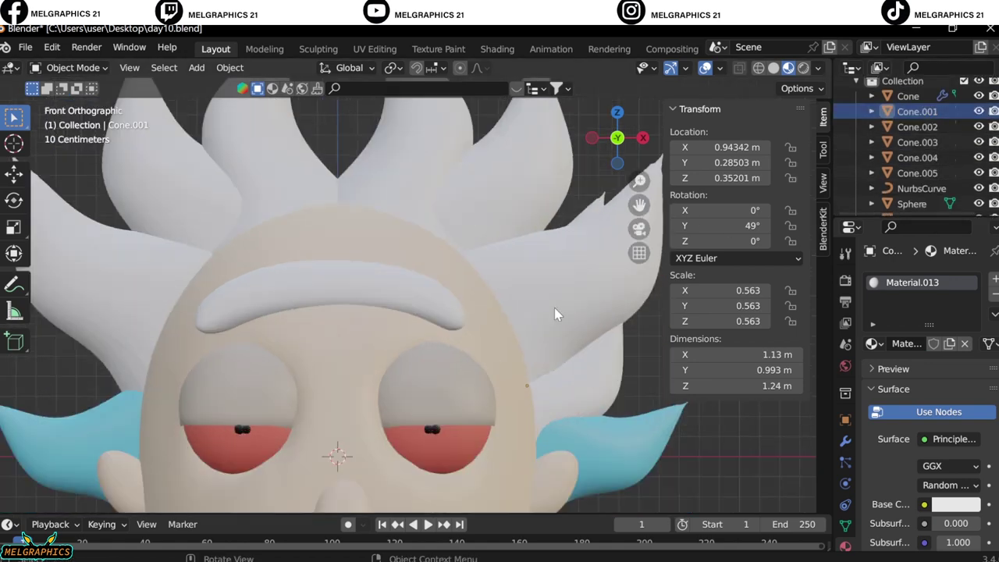
{"action": "left_click", "coordinate": [957, 504]}
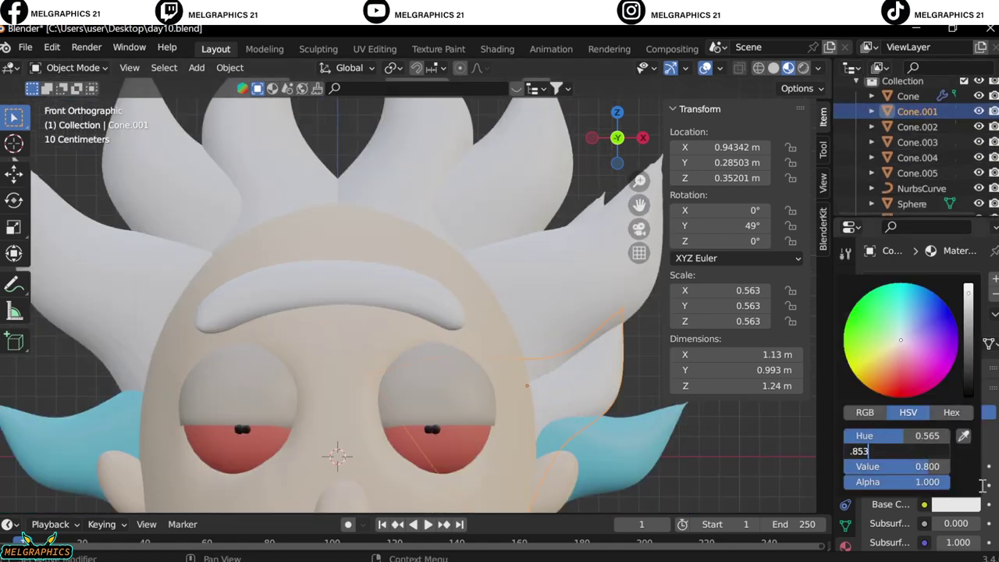
{"action": "left_click", "coordinate": [917, 157]}
{"action": "left_click", "coordinate": [903, 344]}
{"action": "left_click", "coordinate": [959, 504]}
{"action": "type", "text": ".5"}
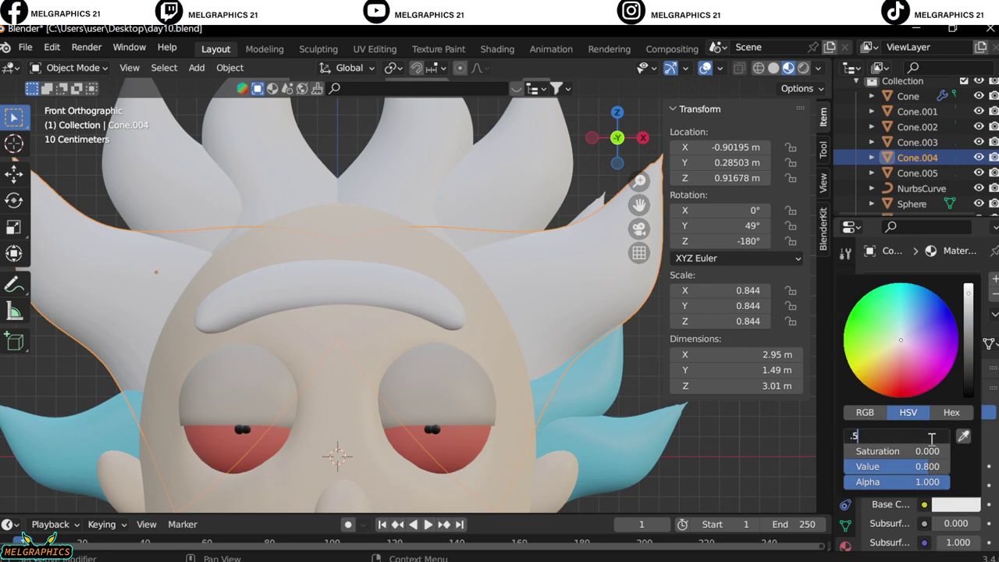
{"action": "type", "text": "65"}
{"action": "key", "text": "Return"}
Step: Colour another hair spike light blue (hue 0.565, saturation 0.853)
{"action": "key", "text": "Return"}
{"action": "left_click", "coordinate": [467, 201]}
{"action": "left_click", "coordinate": [596, 206]}
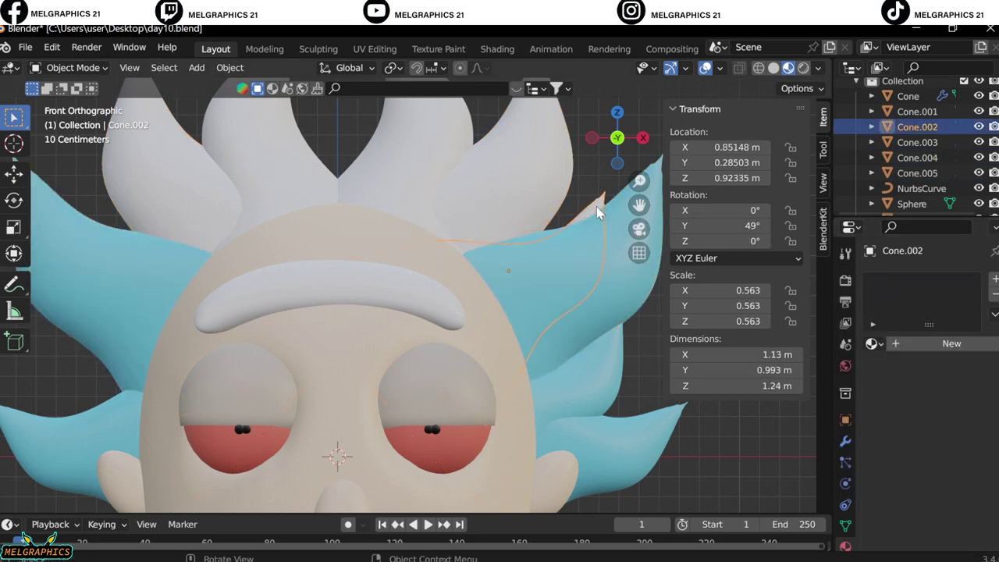
{"action": "left_click", "coordinate": [937, 342]}
{"action": "left_click", "coordinate": [965, 506]}
{"action": "left_click", "coordinate": [921, 435]}
{"action": "key", "text": "ctrl+v"}
{"action": "key", "text": "Return"}
{"action": "left_click", "coordinate": [921, 451]}
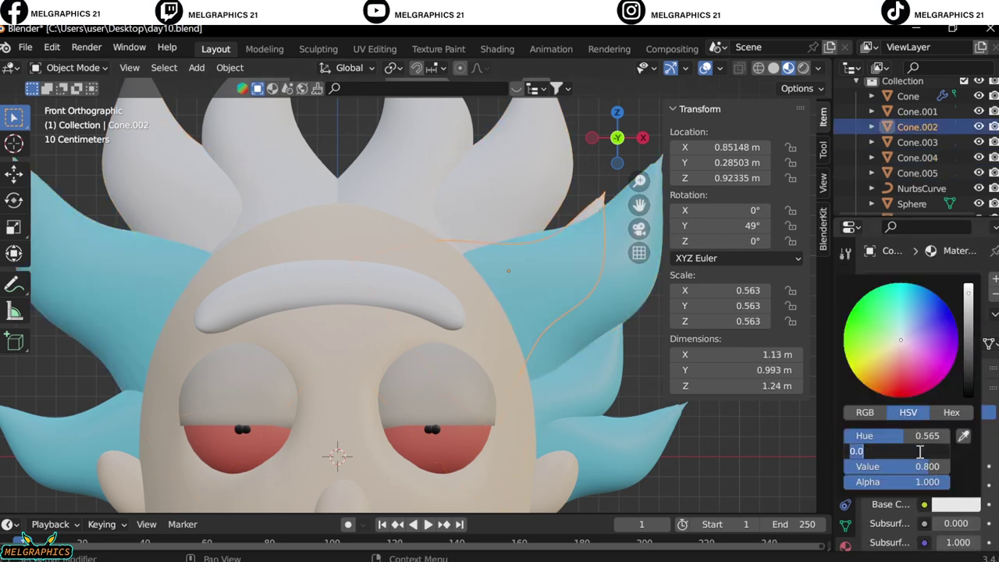
Step: Paste the same light-blue hue and saturation into the next spike's material
{"action": "key", "text": "Return"}
{"action": "left_click", "coordinate": [918, 172]}
{"action": "left_click", "coordinate": [955, 505]}
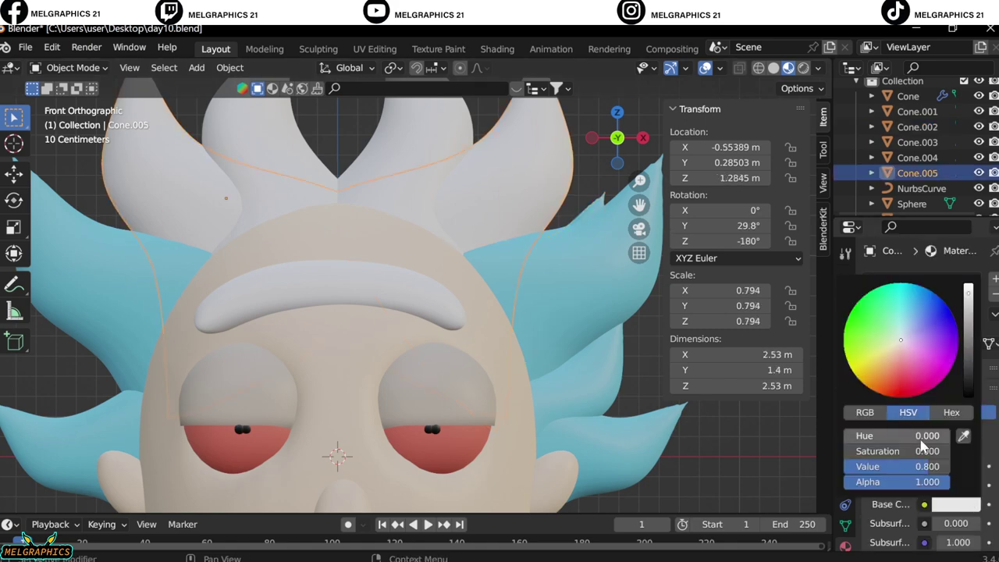
{"action": "left_click", "coordinate": [921, 435]}
{"action": "type", "text": ".565"}
{"action": "key", "text": "Return"}
{"action": "left_click", "coordinate": [920, 451]}
{"action": "key", "text": "ctrl+v"}
Step: Give the centre hair spike a new light-blue material
{"action": "key", "text": "Return"}
{"action": "left_click", "coordinate": [907, 96]}
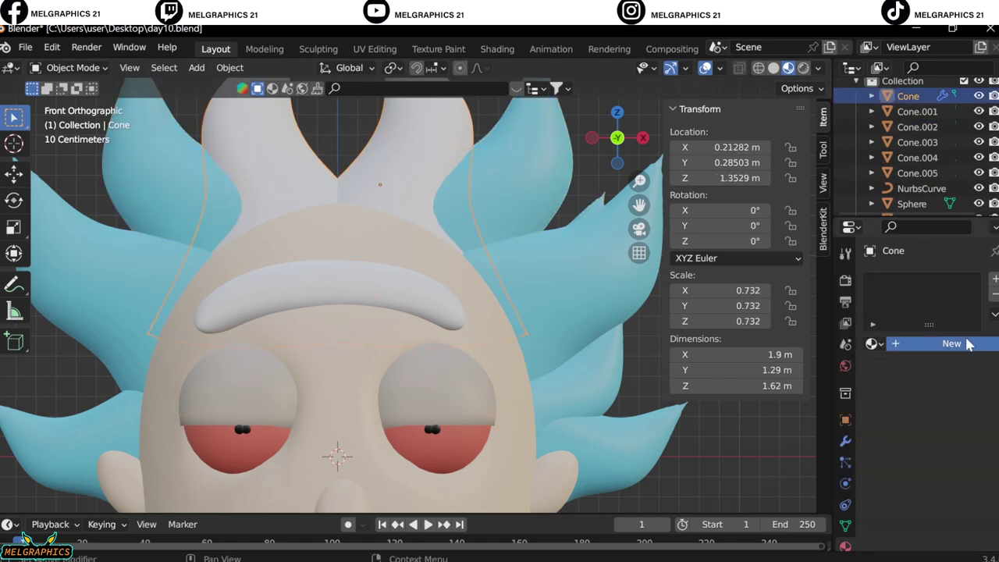
{"action": "left_click", "coordinate": [936, 341]}
{"action": "left_click", "coordinate": [921, 435]}
{"action": "type", "text": ".565"}
{"action": "key", "text": "Return"}
{"action": "left_click", "coordinate": [920, 451]}
{"action": "key", "text": "ctrl+v"}
{"action": "key", "text": "Return"}
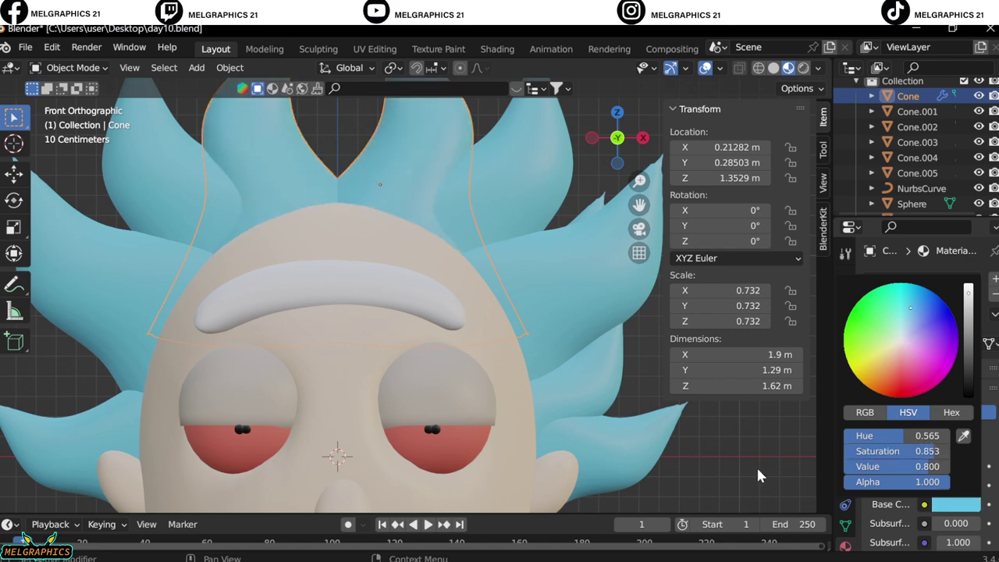
Step: Colour the eyebrow with HSV 0.565 / 0.853 / 0.8 to match the hair
{"action": "left_click", "coordinate": [952, 344]}
{"action": "left_click", "coordinate": [956, 504]}
{"action": "key", "text": "ctrl+v"}
{"action": "left_click", "coordinate": [955, 504]}
{"action": "left_click", "coordinate": [914, 436]}
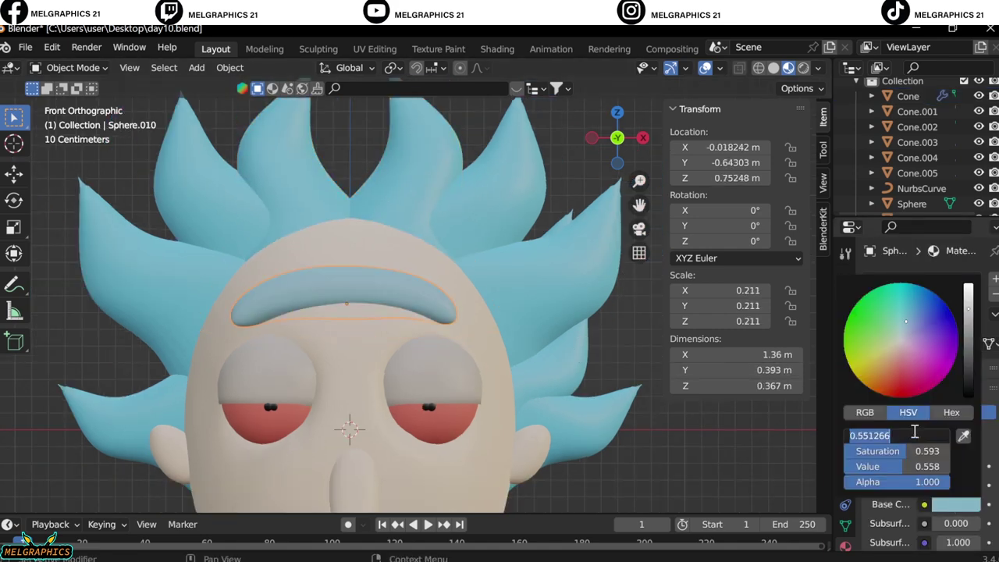
{"action": "left_click", "coordinate": [920, 451]}
{"action": "key", "text": "ctrl+v"}
{"action": "key", "text": "Return"}
{"action": "left_click", "coordinate": [920, 466]}
{"action": "type", "text": ".8"}
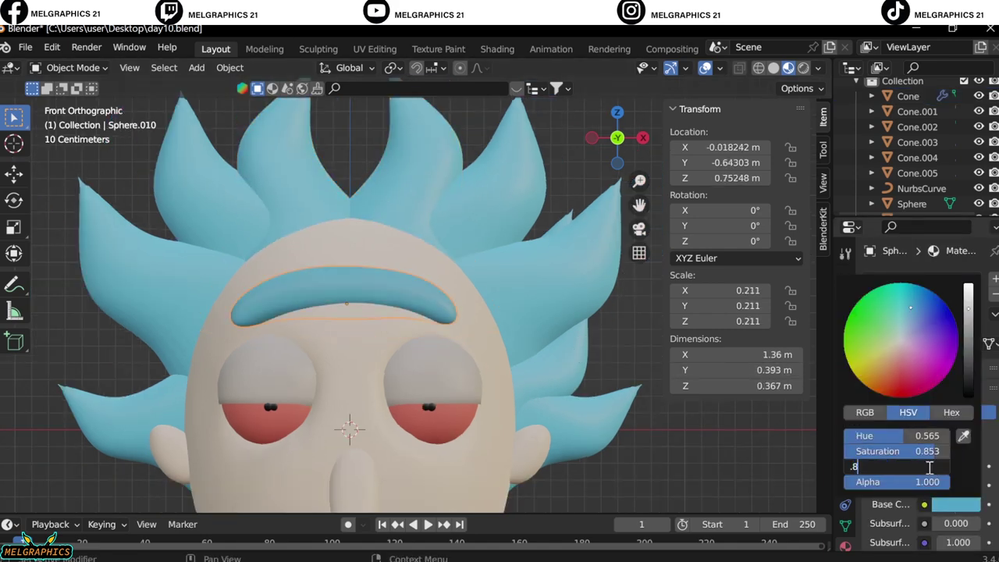
{"action": "key", "text": "Return"}
Step: Stretch the head sphere taller, undoing a width change
{"action": "scroll", "coordinate": [660, 422], "scroll_direction": "down", "scroll_amount": 4}
{"action": "middle_click_drag", "start_coordinate": [659, 421], "coordinate": [622, 414]}
{"action": "key", "text": "KP_1"}
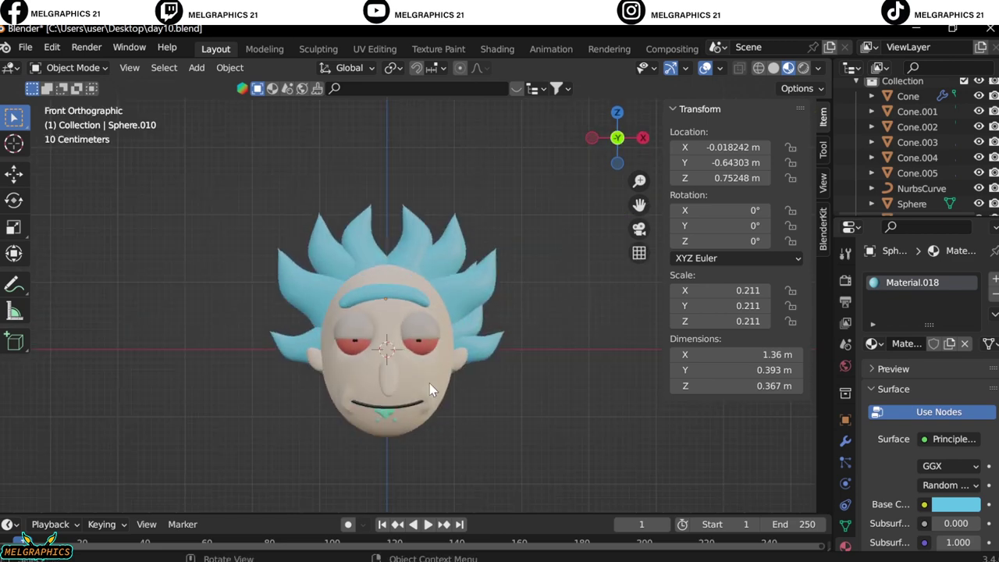
{"action": "left_click", "coordinate": [379, 332]}
{"action": "left_click_drag", "start_coordinate": [734, 321], "coordinate": [648, 342]}
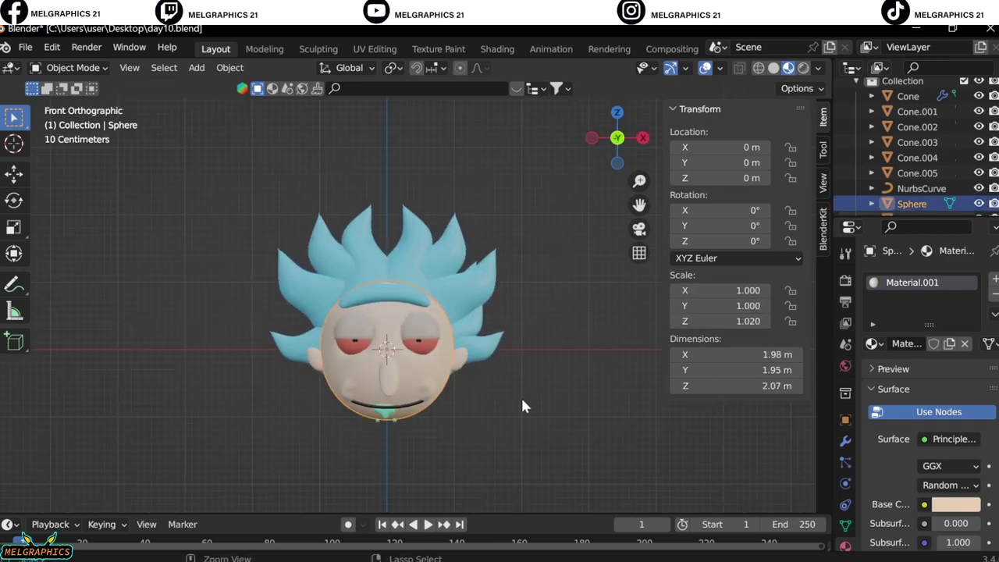
{"action": "left_click_drag", "start_coordinate": [734, 290], "coordinate": [686, 291]}
{"action": "scroll", "coordinate": [257, 443], "scroll_direction": "up", "scroll_amount": 4}
{"action": "left_click", "coordinate": [226, 434]}
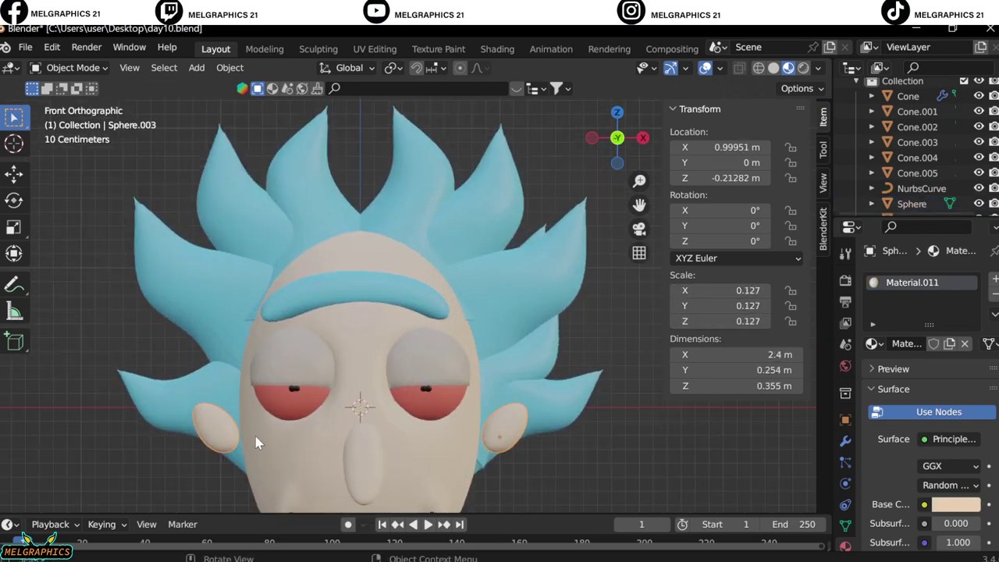
{"action": "scroll", "coordinate": [434, 443], "scroll_direction": "down", "scroll_amount": 4}
{"action": "key", "text": "ctrl+z"}
{"action": "key", "text": "ctrl+z"}
Step: Narrow the head to X scale 0.868
{"action": "key", "text": "a"}
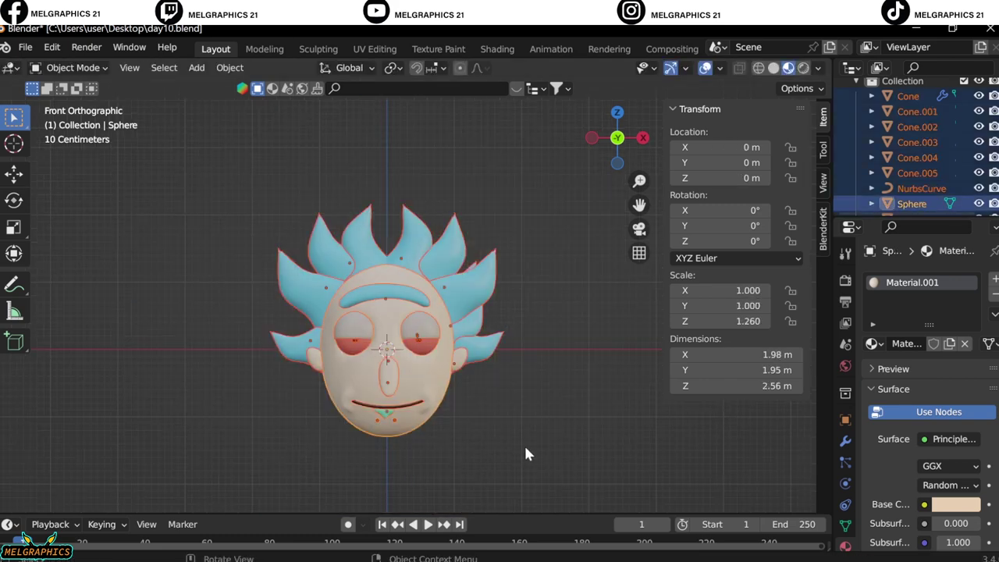
{"action": "key", "text": "s"}
{"action": "key", "text": "x"}
{"action": "key", "text": "Escape"}
{"action": "key", "text": "s"}
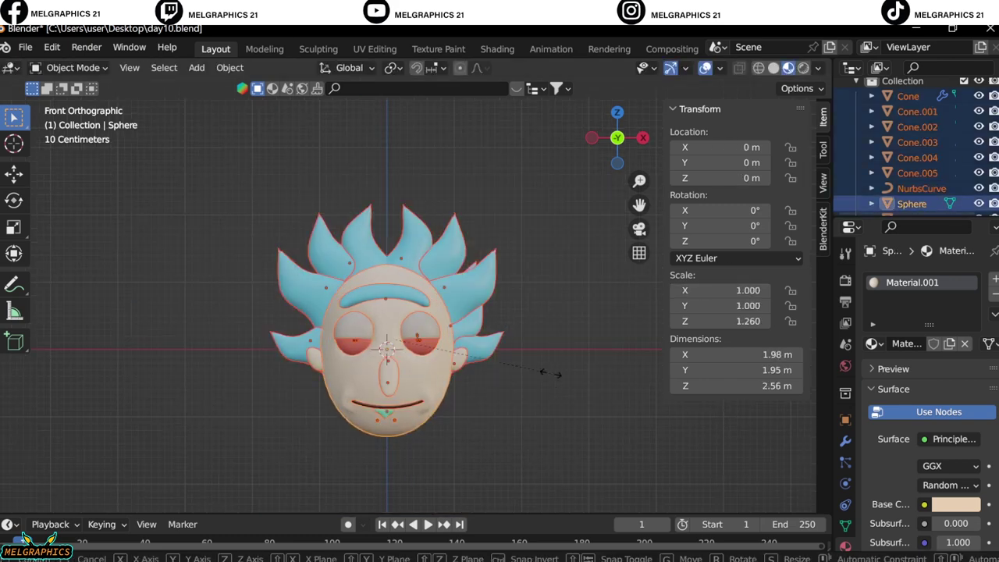
{"action": "key", "text": "x"}
{"action": "left_click", "coordinate": [507, 394]}
{"action": "left_click", "coordinate": [539, 328]}
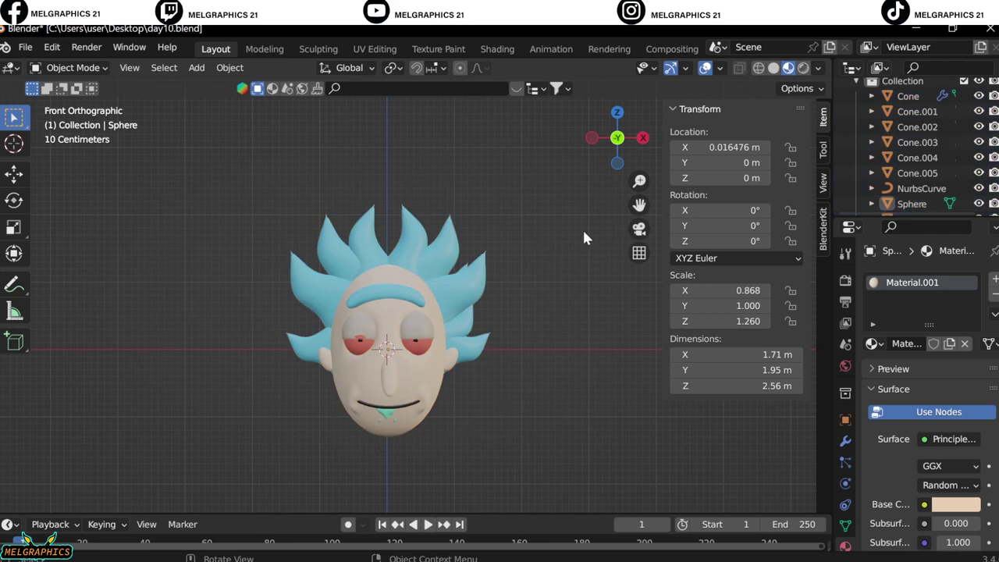
{"action": "scroll", "coordinate": [341, 290], "scroll_direction": "up", "scroll_amount": 3}
Step: Raise the eyelid shell's Solidify thickness to 0.12 m
{"action": "left_click", "coordinate": [461, 297]}
{"action": "right_click", "coordinate": [390, 216]}
{"action": "scroll", "coordinate": [573, 356], "scroll_direction": "down", "scroll_amount": 2}
{"action": "scroll", "coordinate": [491, 320], "scroll_direction": "up", "scroll_amount": 1}
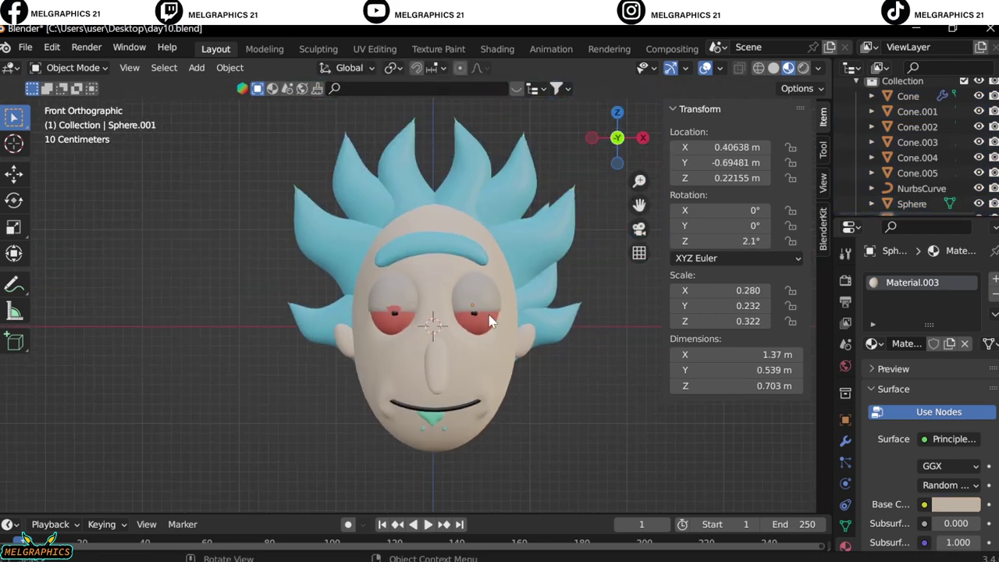
{"action": "scroll", "coordinate": [490, 320], "scroll_direction": "up", "scroll_amount": 3}
{"action": "left_click", "coordinate": [846, 441]}
{"action": "mouse_move", "coordinate": [948, 320]}
{"action": "left_mouse_down"}
{"action": "mouse_move", "coordinate": [968, 320]}
{"action": "mouse_move", "coordinate": [937, 320]}
{"action": "left_mouse_up"}
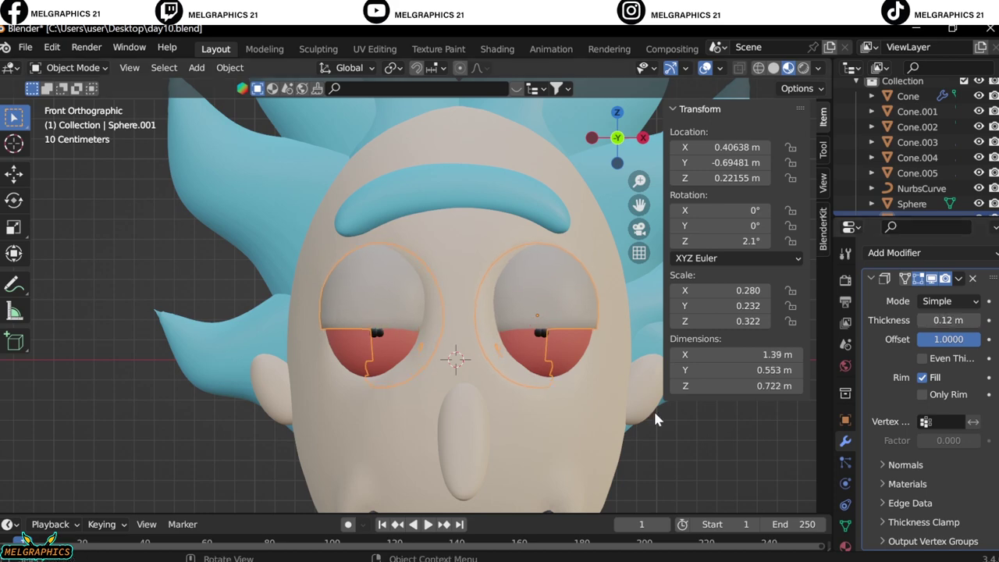
{"action": "scroll", "coordinate": [653, 409], "scroll_direction": "down", "scroll_amount": 3}
Step: Add a camera and push it back along Y to -10.357 in front of the head
{"action": "key", "text": "shift+a"}
{"action": "left_click", "coordinate": [575, 480]}
{"action": "key", "text": "KP_3"}
{"action": "key", "text": "g"}
{"action": "key", "text": "y"}
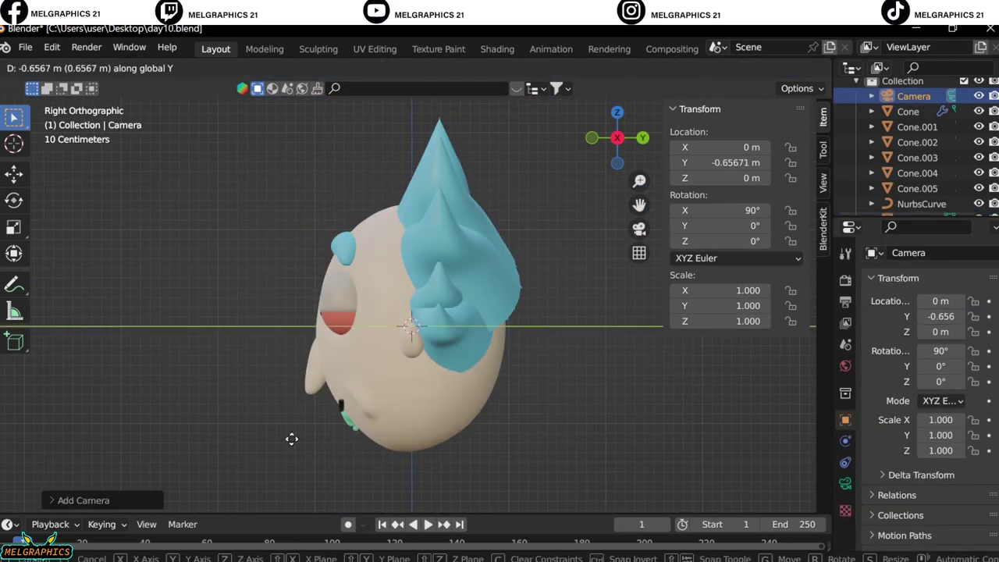
{"action": "left_click", "coordinate": [772, 443]}
{"action": "mouse_move", "coordinate": [772, 444]}
{"action": "middle_mouse_down"}
{"action": "mouse_move", "coordinate": [782, 441]}
{"action": "mouse_move", "coordinate": [716, 449]}
{"action": "middle_mouse_up"}
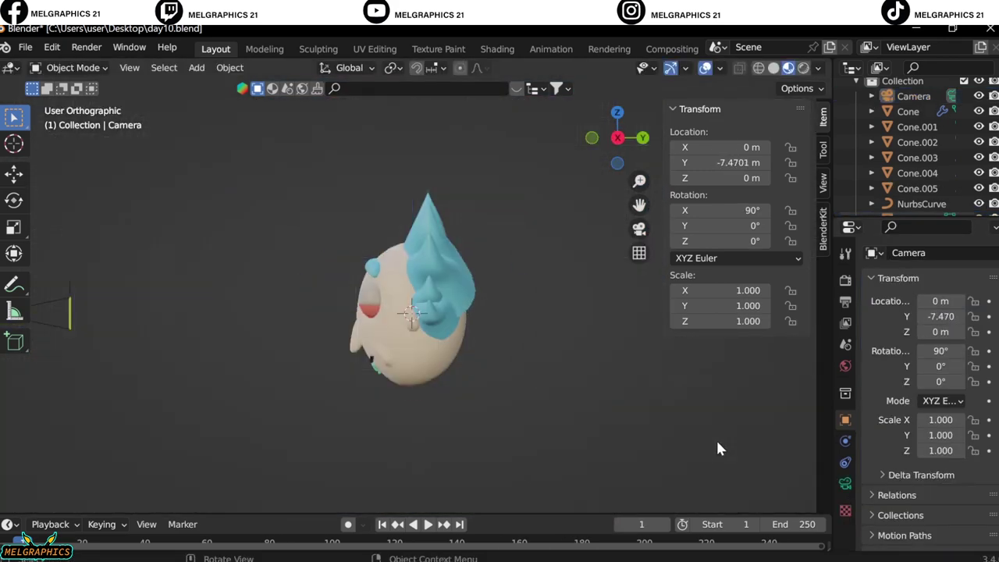
{"action": "key", "text": "KP_3"}
{"action": "key", "text": "g"}
{"action": "key", "text": "y"}
{"action": "left_click", "coordinate": [84, 338]}
Step: Add an area light tilted 90° on X
{"action": "key", "text": "shift+a"}
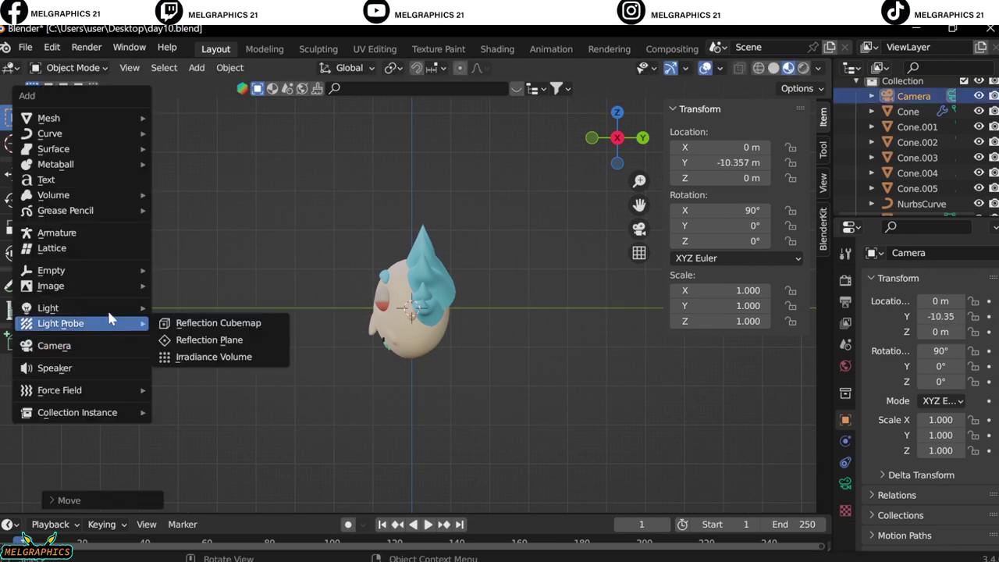
{"action": "left_click", "coordinate": [199, 359]}
{"action": "double_click", "coordinate": [719, 210]}
{"action": "type", "text": "90"}
{"action": "key", "text": "Return"}
{"action": "key", "text": "g"}
{"action": "key", "text": "y"}
{"action": "key", "text": "KP_7"}
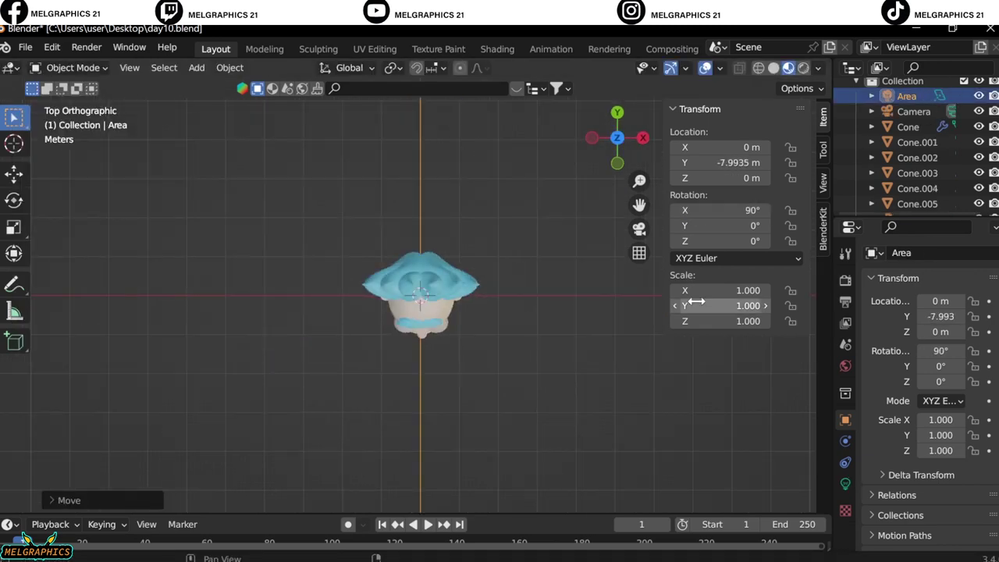
{"action": "middle_click_drag", "start_coordinate": [547, 351], "coordinate": [570, 125], "text": "shift"}
Step: Rotate the area light 45° on Z and place it at X 3.02, Y -5.16
{"action": "double_click", "coordinate": [737, 240]}
{"action": "type", "text": "45"}
{"action": "key", "text": "Return"}
{"action": "key", "text": "g"}
{"action": "key", "text": "x"}
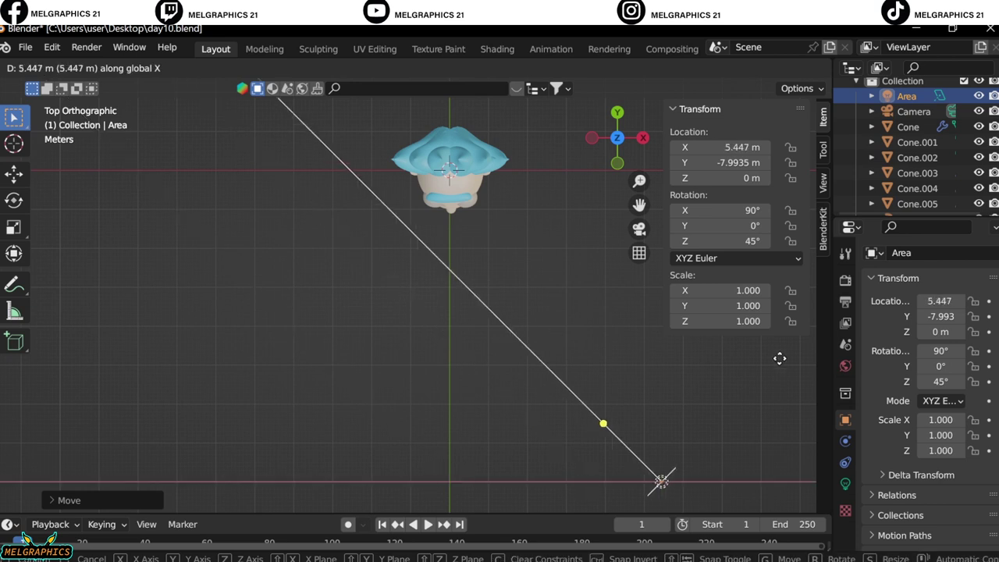
{"action": "left_click", "coordinate": [671, 391]}
{"action": "key", "text": "g"}
{"action": "key", "text": "y"}
{"action": "left_click", "coordinate": [602, 352]}
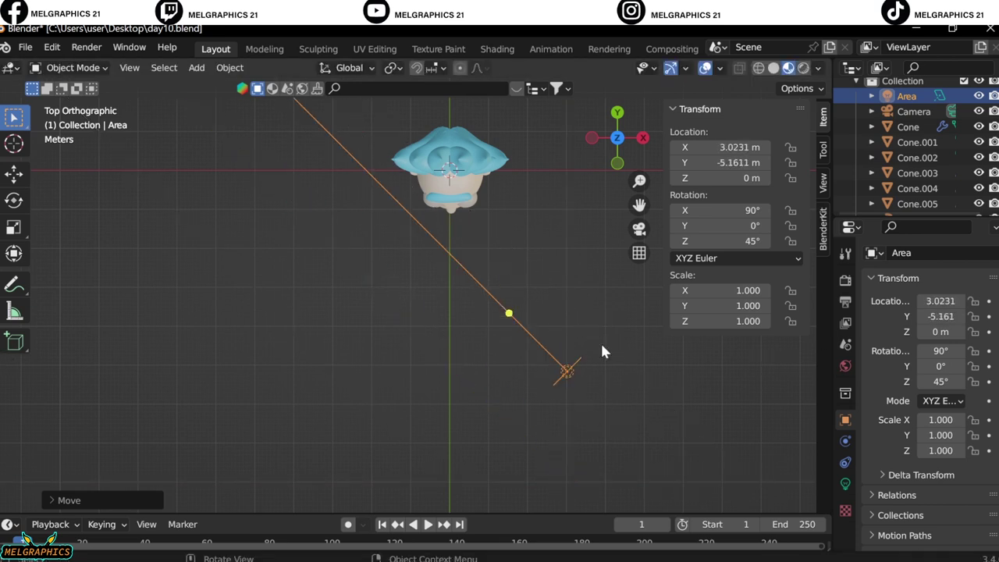
Step: Duplicate the front light, rotate it -45° on Z and mirror it to X -4.74
{"action": "key", "text": "g"}
{"action": "key", "text": "x"}
{"action": "left_click", "coordinate": [678, 364]}
{"action": "right_click", "coordinate": [678, 363]}
{"action": "left_click", "coordinate": [594, 380]}
{"action": "double_click", "coordinate": [738, 241]}
{"action": "type", "text": "-45"}
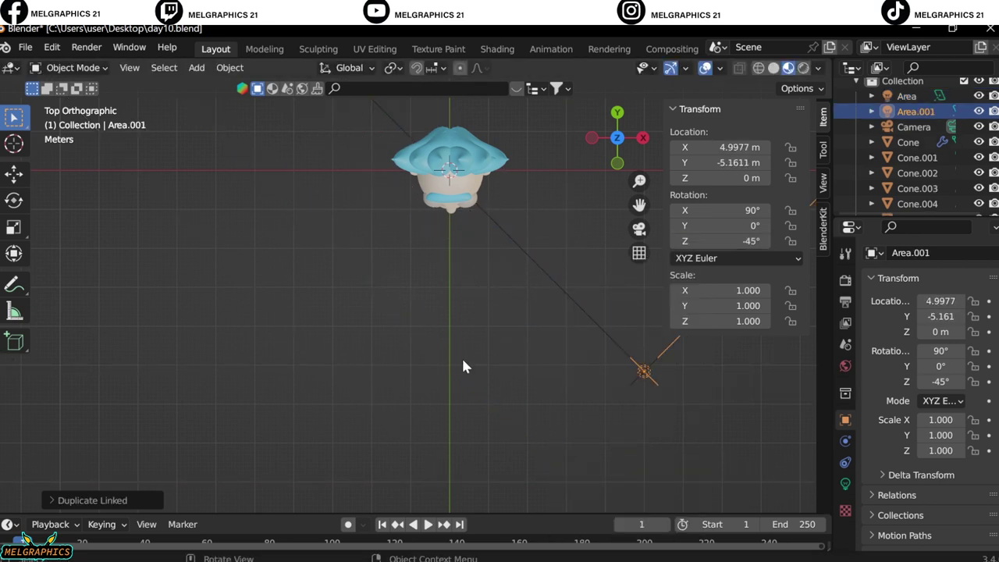
{"action": "type", "text": "gx"}
{"action": "left_click", "coordinate": [84, 367]}
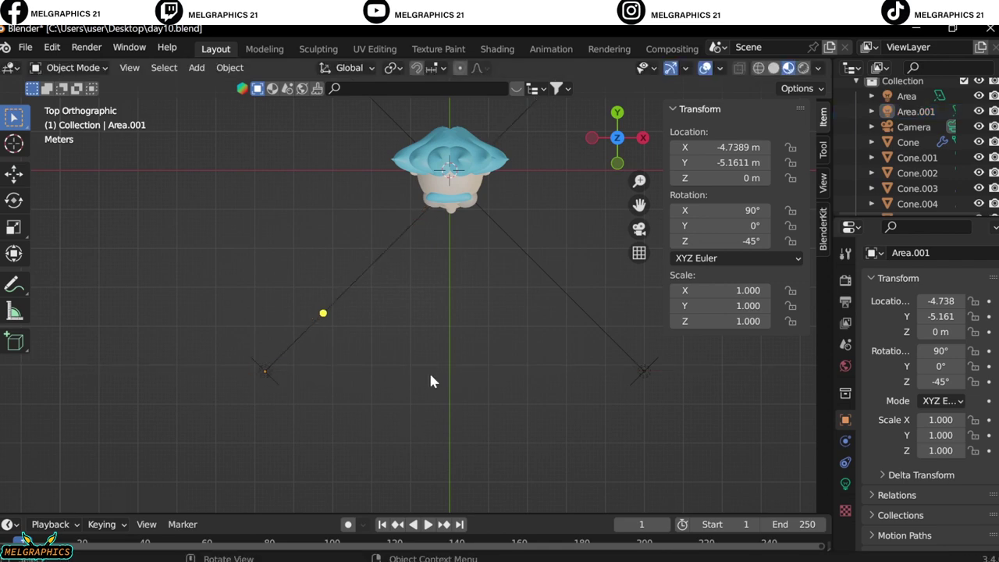
Step: Add a third area light and raise it above the head
{"action": "key", "text": "shift+a"}
{"action": "left_click", "coordinate": [530, 427]}
{"action": "key", "text": "KP_1"}
{"action": "key", "text": "g"}
{"action": "key", "text": "z"}
{"action": "left_click", "coordinate": [541, 205]}
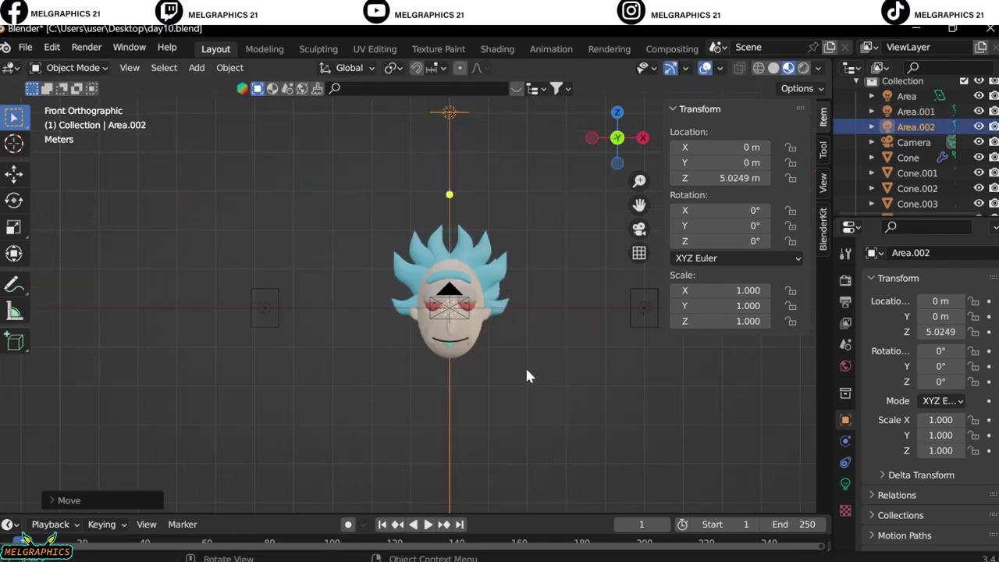
Step: Add a fourth area light rotated 90° on Y, placed beside the head at X 4.93
{"action": "key", "text": "shift+a"}
{"action": "left_click", "coordinate": [607, 398]}
{"action": "left_click_drag", "start_coordinate": [718, 226], "coordinate": [738, 226]}
{"action": "double_click", "coordinate": [726, 226]}
{"action": "type", "text": "45"}
{"action": "key", "text": "BackSpace"}
{"action": "key", "text": "BackSpace"}
{"action": "type", "text": "90"}
{"action": "key", "text": "Return"}
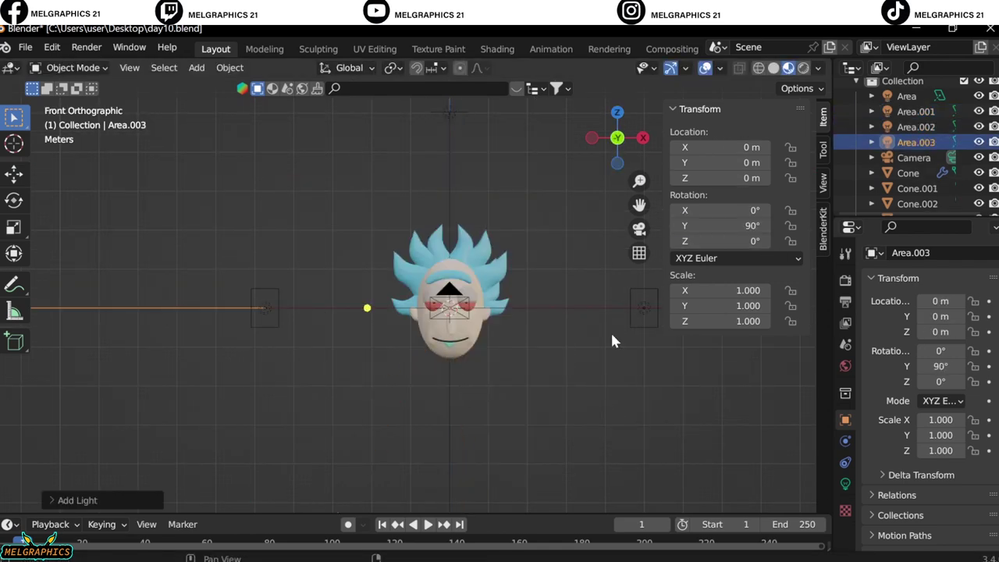
{"action": "key", "text": "g"}
{"action": "key", "text": "x"}
{"action": "left_click", "coordinate": [763, 362]}
{"action": "left_click", "coordinate": [25, 47]}
Step: Save day10.blend and switch the viewport to Rendered shading
{"action": "left_click", "coordinate": [117, 148]}
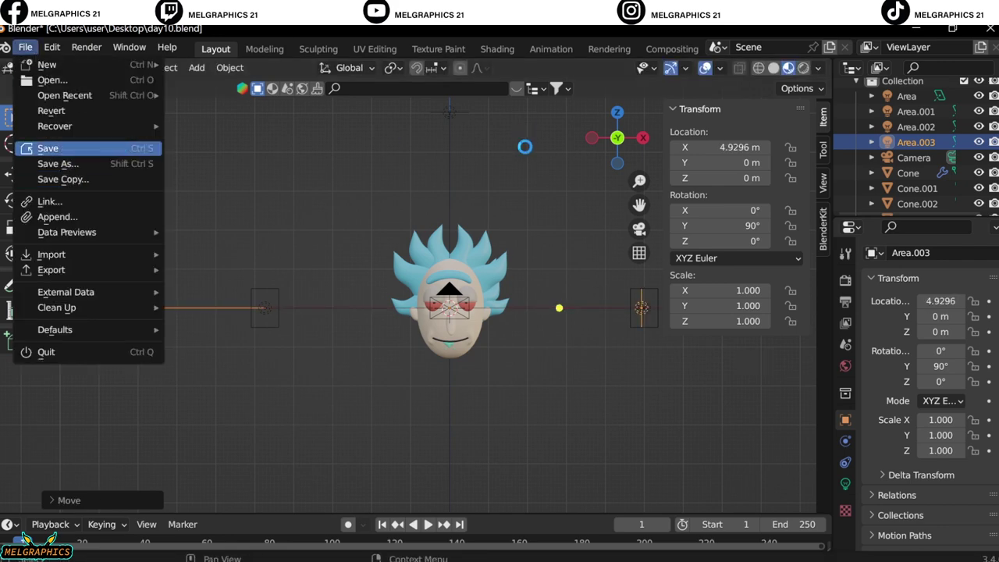
{"action": "left_click", "coordinate": [803, 68]}
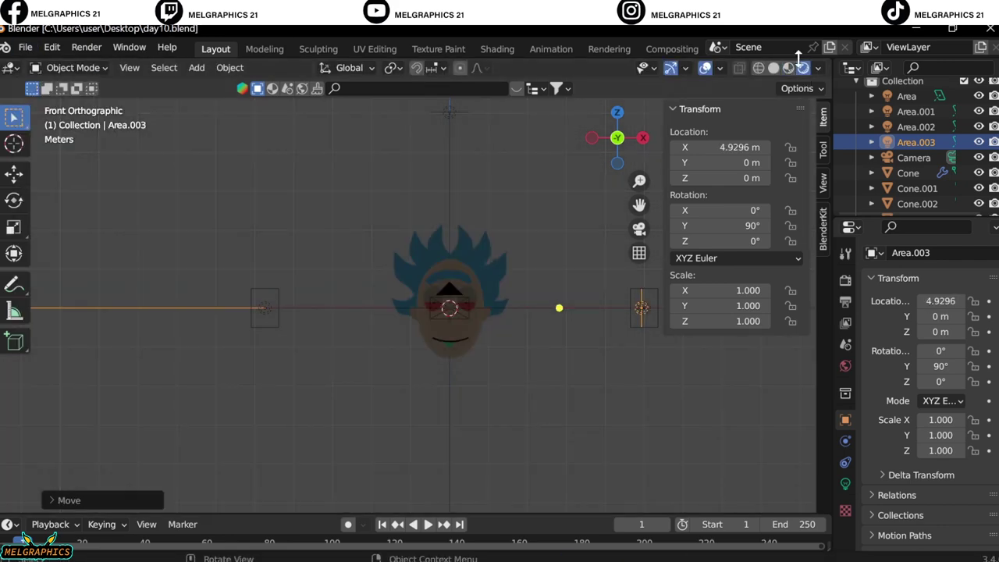
{"action": "scroll", "coordinate": [499, 326], "scroll_direction": "up", "scroll_amount": 3}
Step: Select a side light and the head to inspect them in the rendered view
{"action": "left_click", "coordinate": [156, 327]}
{"action": "left_click", "coordinate": [846, 484]}
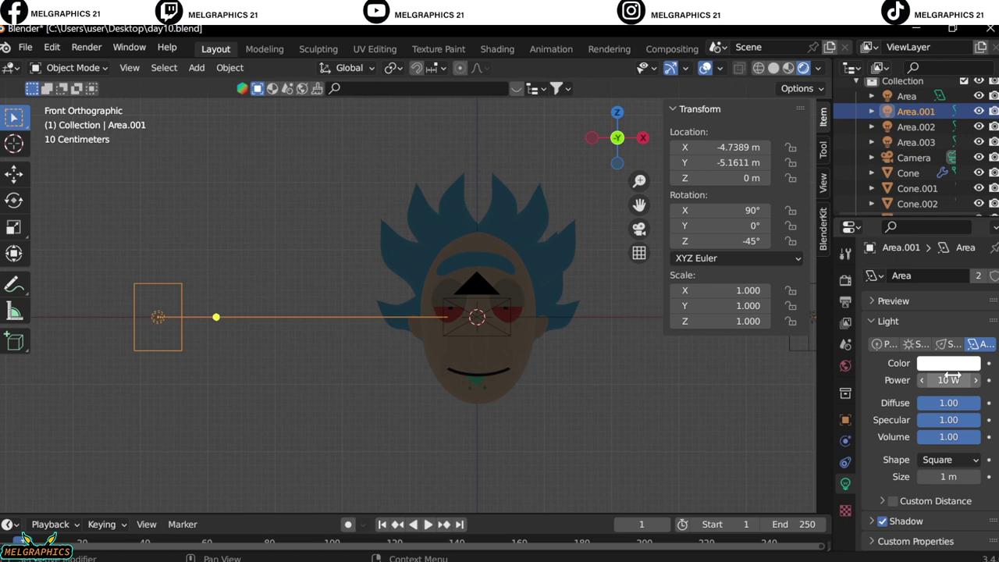
{"action": "left_click", "coordinate": [555, 351]}
{"action": "scroll", "coordinate": [587, 368], "scroll_direction": "down", "scroll_amount": 3}
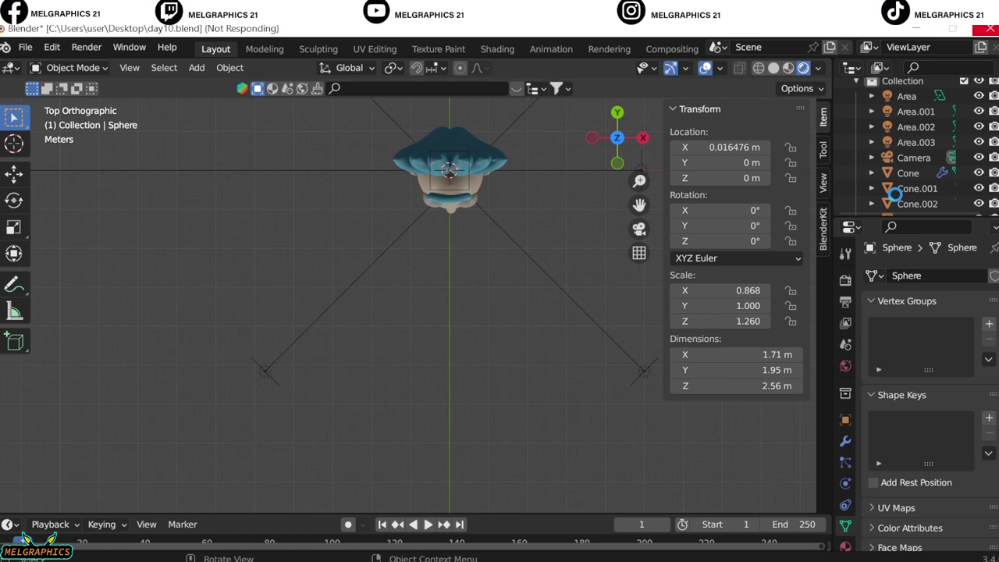
{"action": "scroll", "coordinate": [897, 187], "scroll_direction": "down", "scroll_amount": 5}
{"action": "scroll", "coordinate": [914, 191], "scroll_direction": "up", "scroll_amount": 3}
{"action": "scroll", "coordinate": [900, 172], "scroll_direction": "up", "scroll_amount": 1}
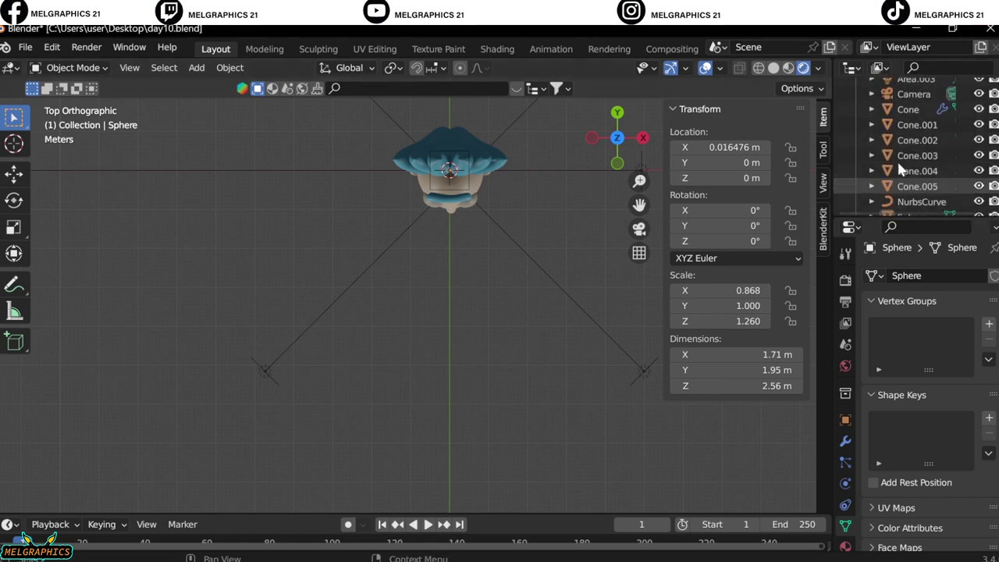
{"action": "scroll", "coordinate": [897, 159], "scroll_direction": "up", "scroll_amount": 2}
{"action": "left_click", "coordinate": [908, 192]}
{"action": "middle_click_drag", "start_coordinate": [504, 290], "coordinate": [437, 313]}
{"action": "left_click", "coordinate": [25, 47]}
{"action": "left_click", "coordinate": [222, 474]}
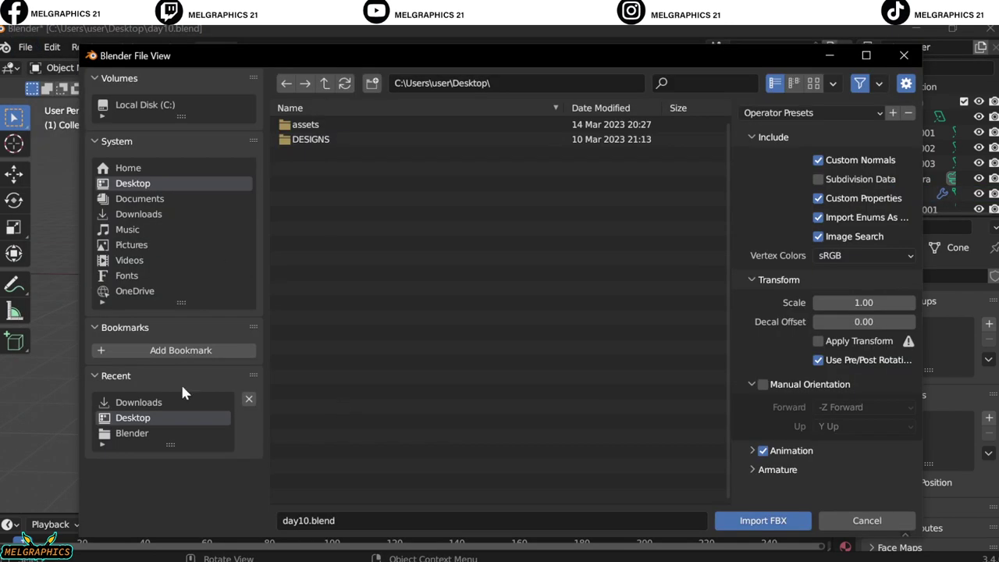
{"action": "left_click", "coordinate": [139, 402]}
{"action": "double_click", "coordinate": [328, 231]}
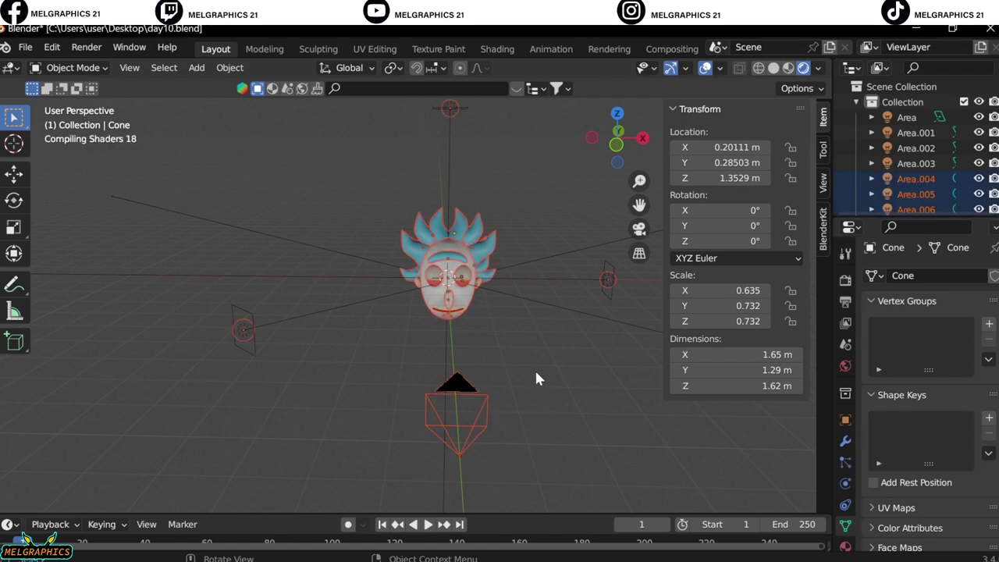
{"action": "left_click", "coordinate": [544, 324]}
{"action": "scroll", "coordinate": [384, 310], "scroll_direction": "down", "scroll_amount": 5}
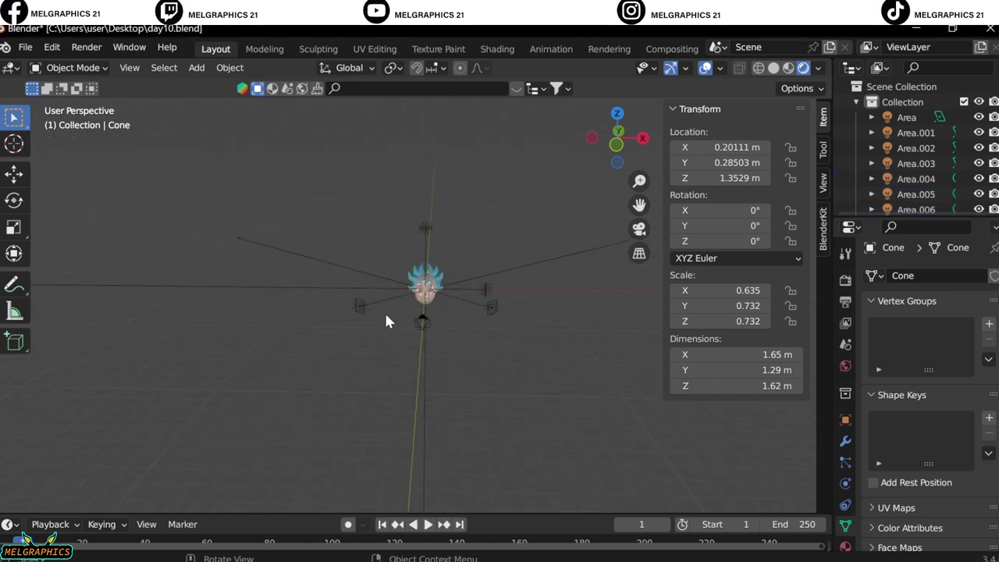
{"action": "scroll", "coordinate": [384, 311], "scroll_direction": "up", "scroll_amount": 8}
{"action": "scroll", "coordinate": [937, 185], "scroll_direction": "down", "scroll_amount": 5}
{"action": "scroll", "coordinate": [937, 185], "scroll_direction": "down", "scroll_amount": 3}
{"action": "key", "text": "a"}
{"action": "left_click", "coordinate": [444, 372]}
{"action": "scroll", "coordinate": [925, 170], "scroll_direction": "up", "scroll_amount": 10}
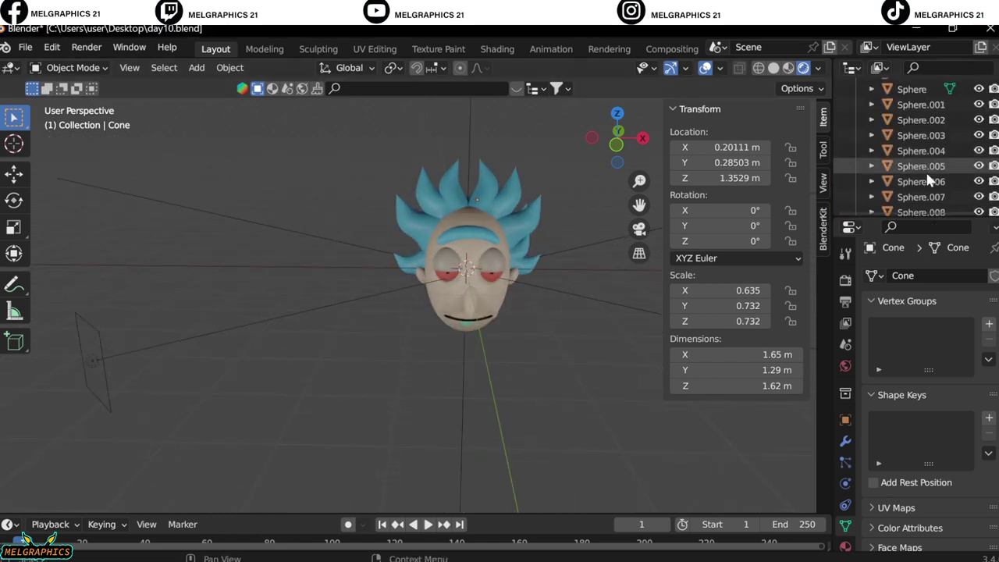
{"action": "left_click", "coordinate": [907, 194]}
{"action": "scroll", "coordinate": [880, 190], "scroll_direction": "down", "scroll_amount": 5}
{"action": "left_click", "coordinate": [25, 47]}
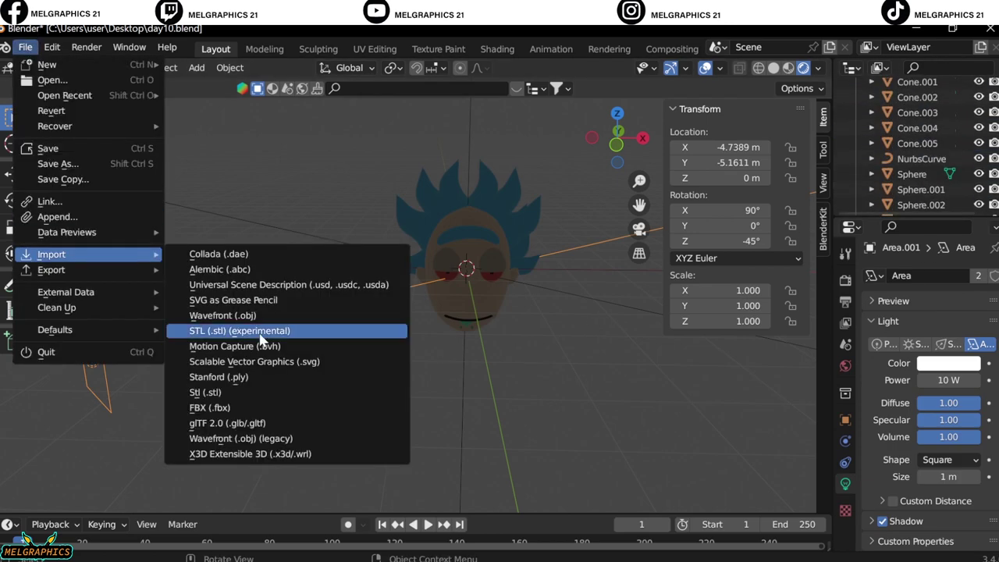
{"action": "left_click", "coordinate": [234, 330]}
{"action": "key", "text": "Escape"}
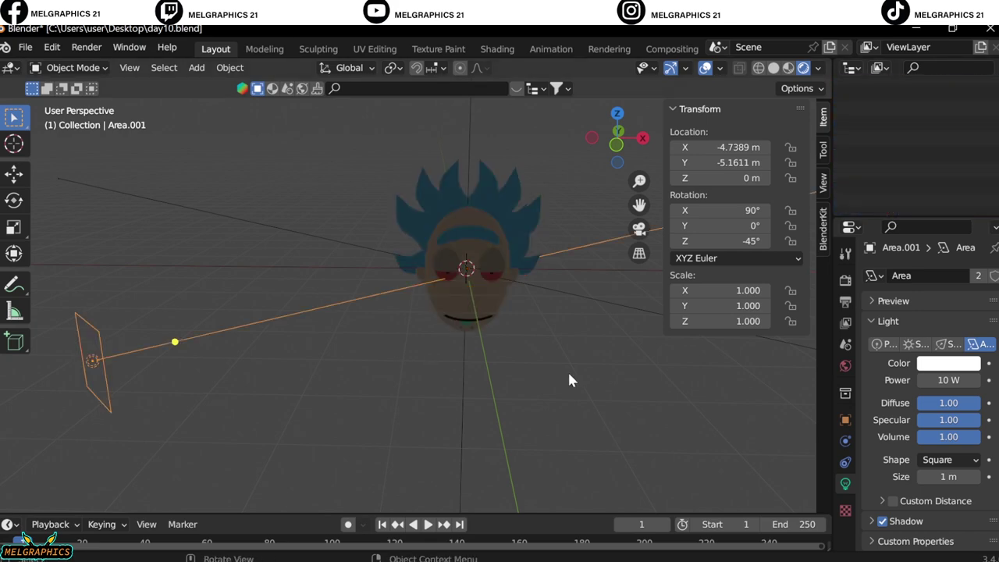
Step: Add a cube at the origin and delete its selected faces to open it up
{"action": "key", "text": "KP_1"}
{"action": "key", "text": "shift+a"}
{"action": "left_click", "coordinate": [629, 194]}
{"action": "scroll", "coordinate": [305, 162], "scroll_direction": "up", "scroll_amount": 4}
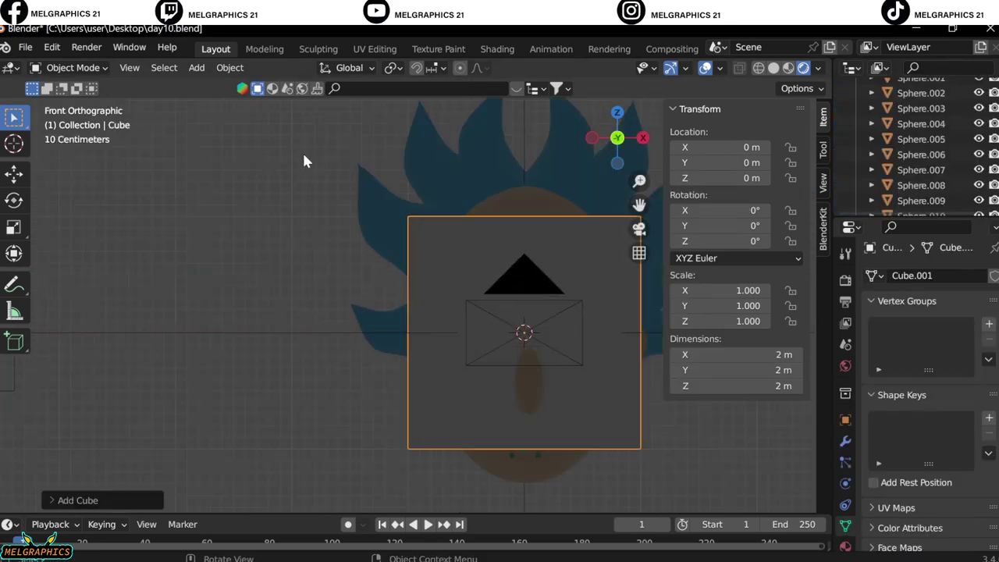
{"action": "key", "text": "Tab"}
{"action": "key", "text": "a"}
{"action": "mouse_move", "coordinate": [544, 413]}
{"action": "middle_mouse_down"}
{"action": "mouse_move", "coordinate": [575, 442]}
{"action": "mouse_move", "coordinate": [549, 417]}
{"action": "mouse_move", "coordinate": [400, 339]}
{"action": "middle_mouse_up"}
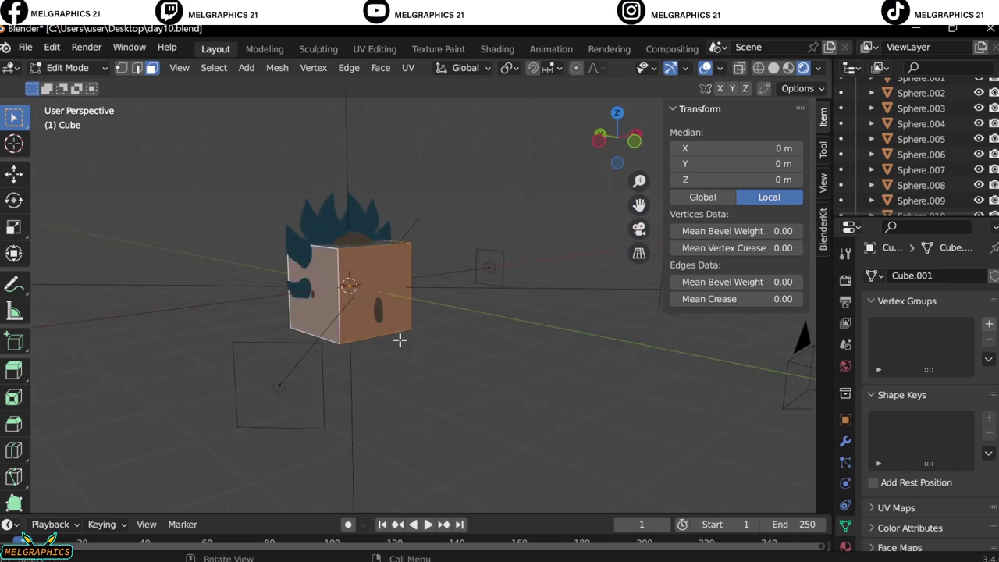
{"action": "key", "text": "x"}
{"action": "left_click", "coordinate": [344, 374]}
Step: Scale the open cube backdrop to about 6 and select an area light to adjust
{"action": "left_click", "coordinate": [67, 67]}
{"action": "left_click", "coordinate": [78, 84]}
{"action": "key", "text": "s"}
{"action": "left_click", "coordinate": [653, 471]}
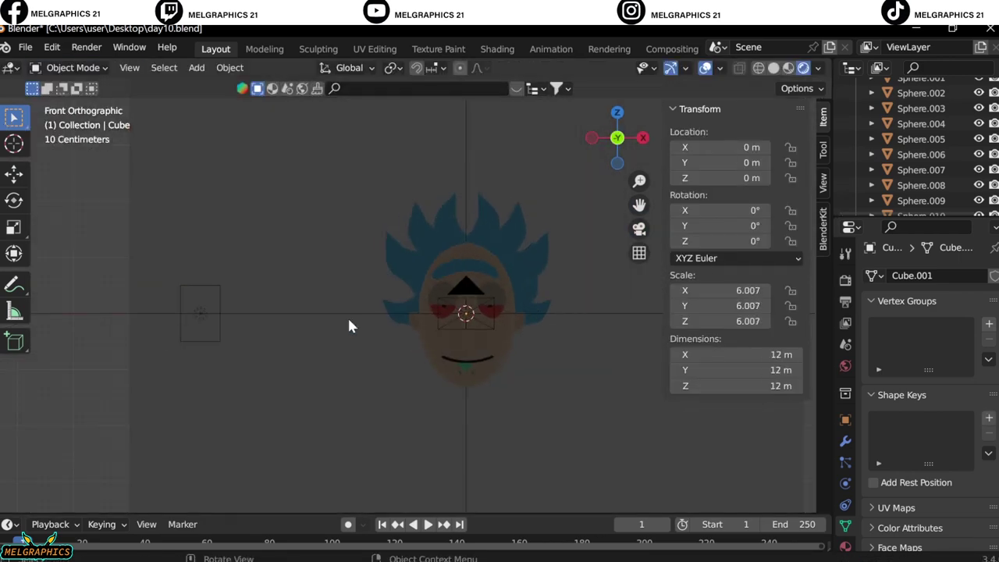
{"action": "left_click", "coordinate": [200, 312]}
{"action": "scroll", "coordinate": [646, 221], "scroll_direction": "up", "scroll_amount": 5}
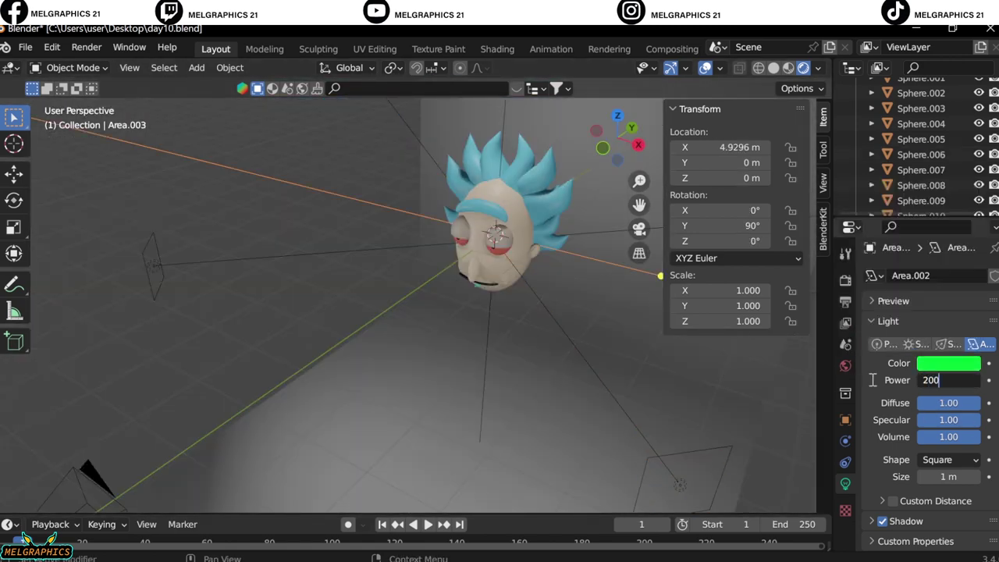
Step: Confirm the 200 W light power and give the backdrop a new yellow-green material
{"action": "key", "text": "Return"}
{"action": "key", "text": "KP_0"}
{"action": "left_click", "coordinate": [375, 324]}
{"action": "left_click", "coordinate": [845, 505]}
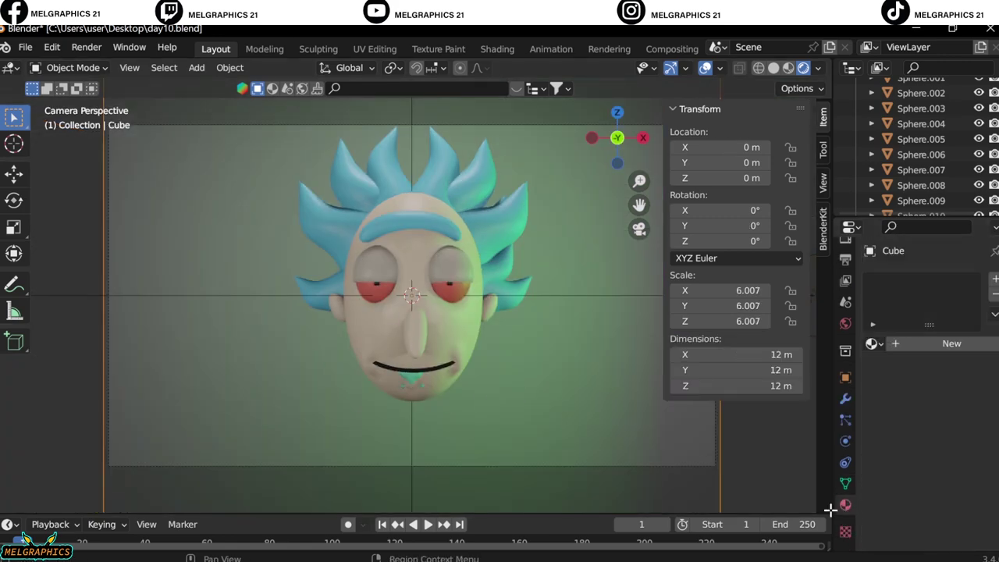
{"action": "left_click", "coordinate": [917, 338]}
{"action": "left_click", "coordinate": [956, 504]}
{"action": "left_click", "coordinate": [857, 378]}
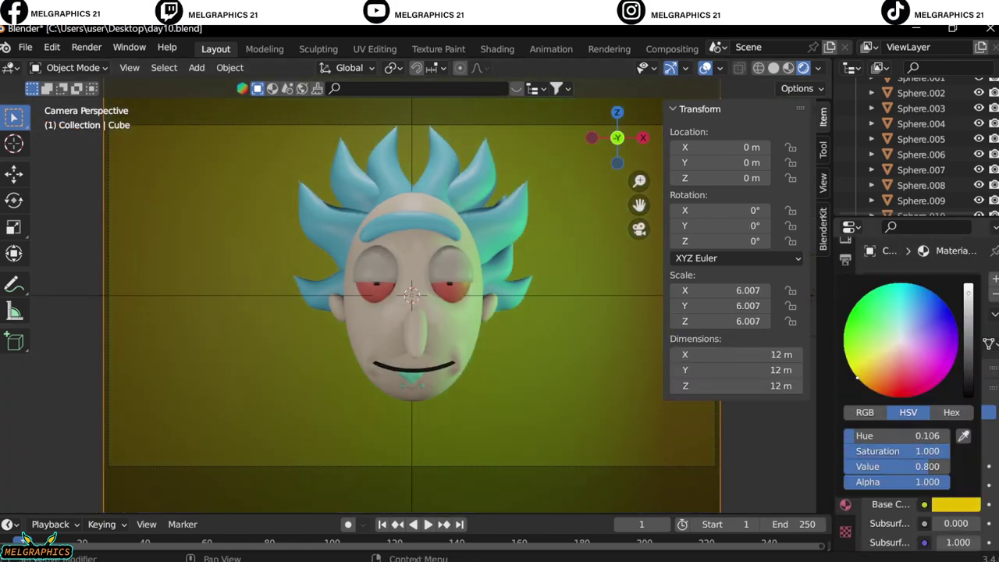
{"action": "left_click_drag", "start_coordinate": [864, 365], "coordinate": [874, 368]}
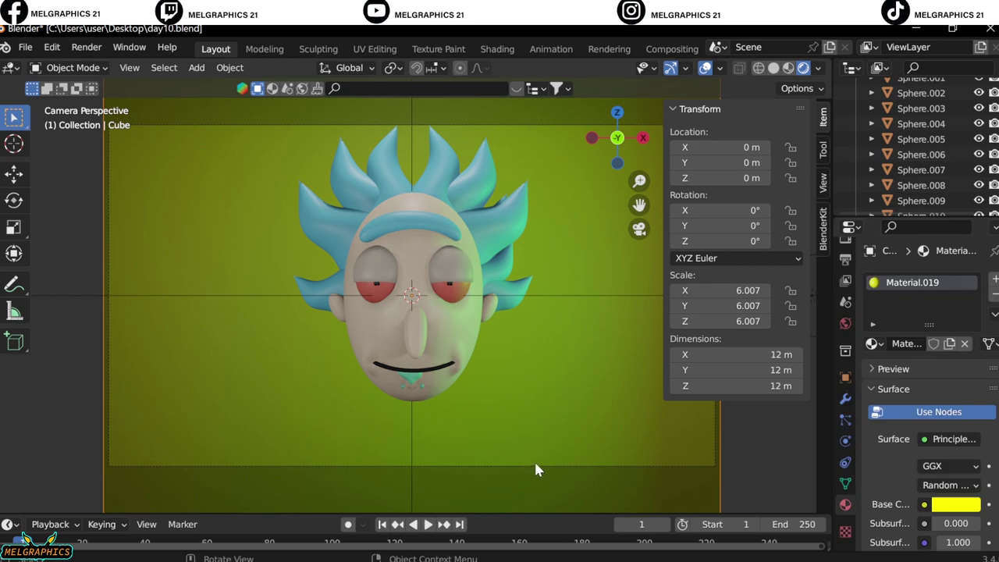
Step: Set the camera focal length to 58 mm and raise its vertical shift
{"action": "left_click", "coordinate": [534, 463]}
{"action": "left_click_drag", "start_coordinate": [947, 409], "coordinate": [968, 409]}
{"action": "left_click_drag", "start_coordinate": [948, 352], "coordinate": [965, 352]}
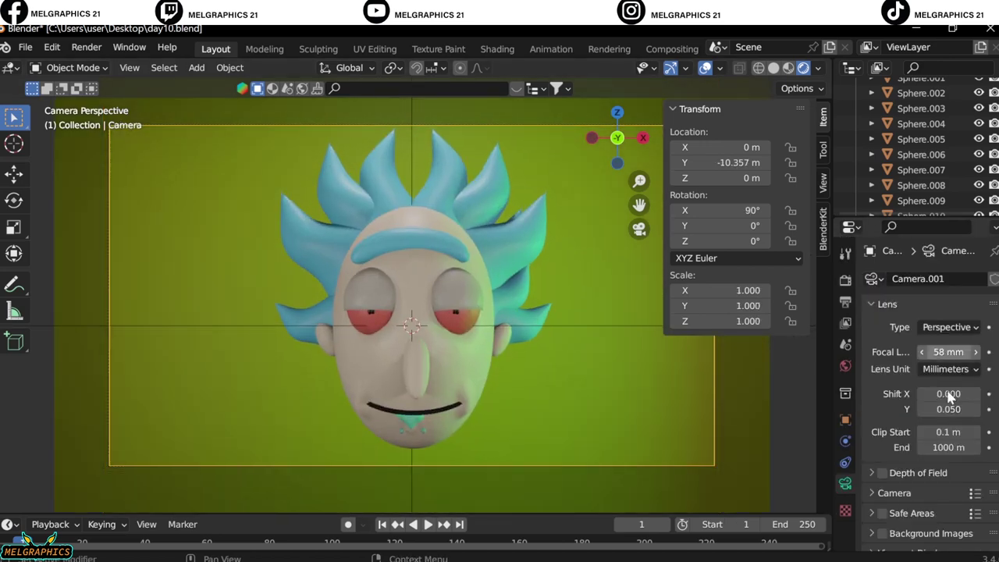
{"action": "mouse_move", "coordinate": [948, 409]}
{"action": "left_mouse_down"}
{"action": "mouse_move", "coordinate": [957, 409]}
{"action": "mouse_move", "coordinate": [941, 409]}
{"action": "left_mouse_up"}
Step: Select the eyebrow and the hair spikes to check their materials
{"action": "left_click", "coordinate": [411, 248]}
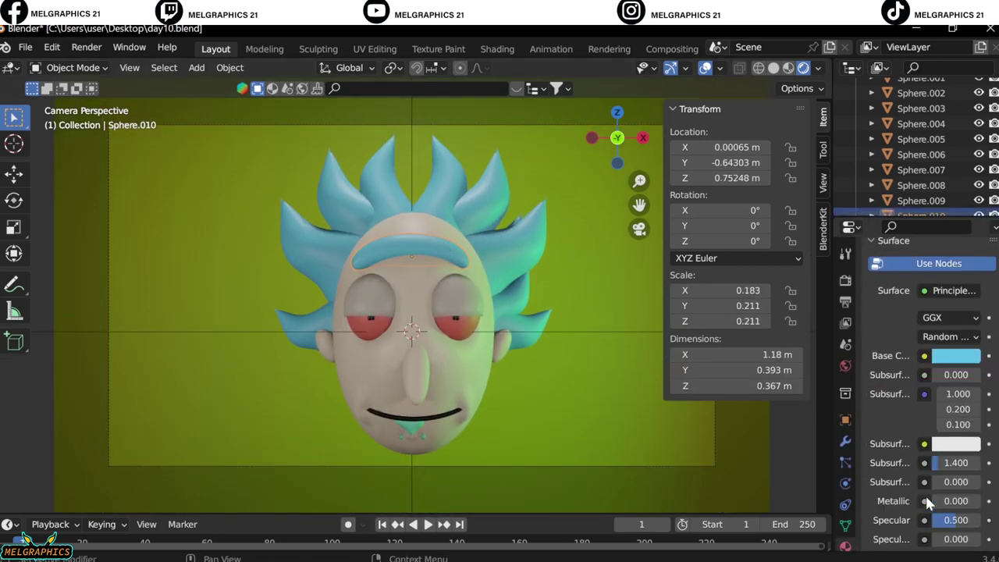
{"action": "scroll", "coordinate": [925, 494], "scroll_direction": "down", "scroll_amount": 1}
{"action": "left_click", "coordinate": [484, 218]}
{"action": "left_click", "coordinate": [547, 252]}
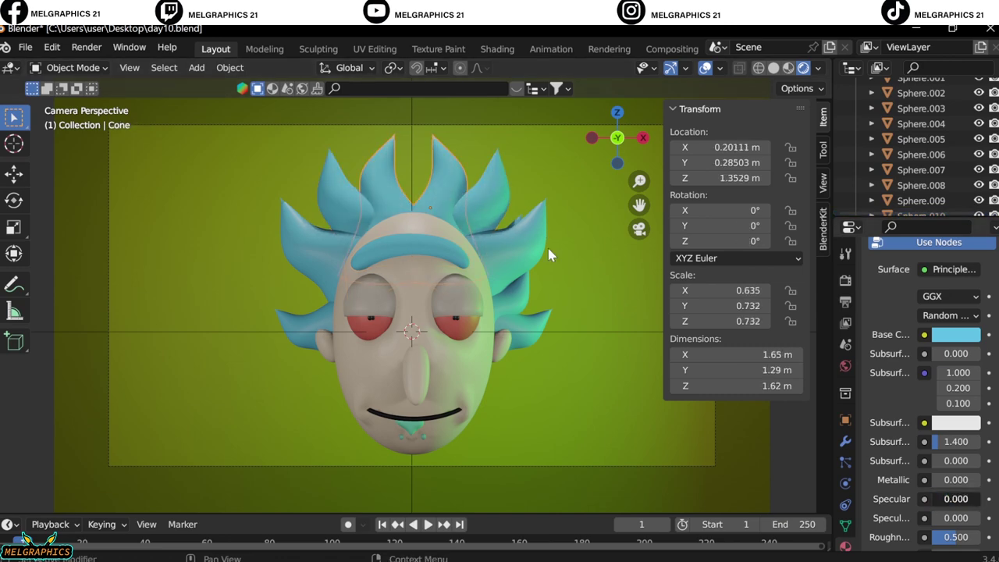
{"action": "left_click", "coordinate": [341, 247]}
{"action": "left_click", "coordinate": [301, 316]}
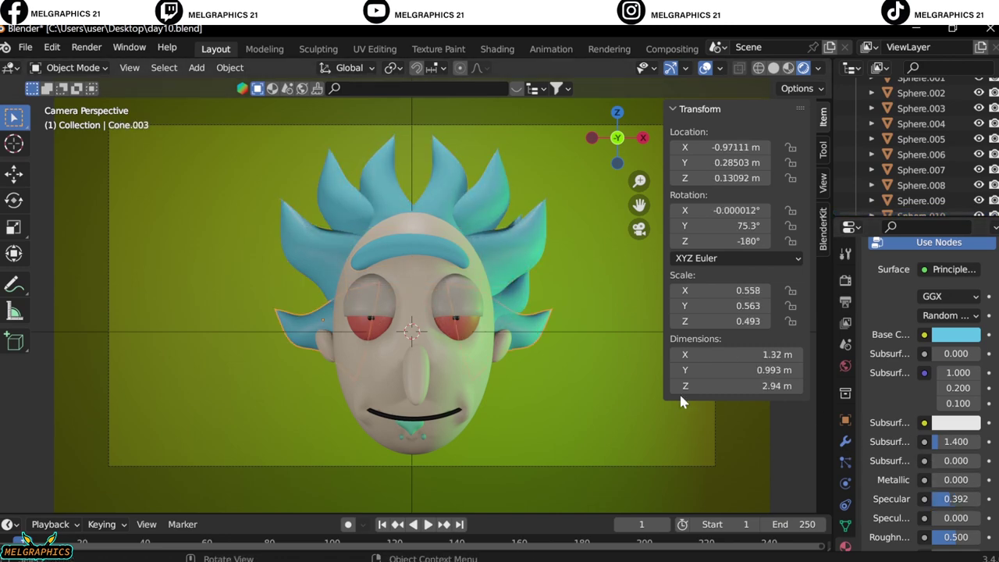
{"action": "middle_click_drag", "start_coordinate": [419, 450], "coordinate": [506, 398]}
{"action": "key", "text": "KP_1"}
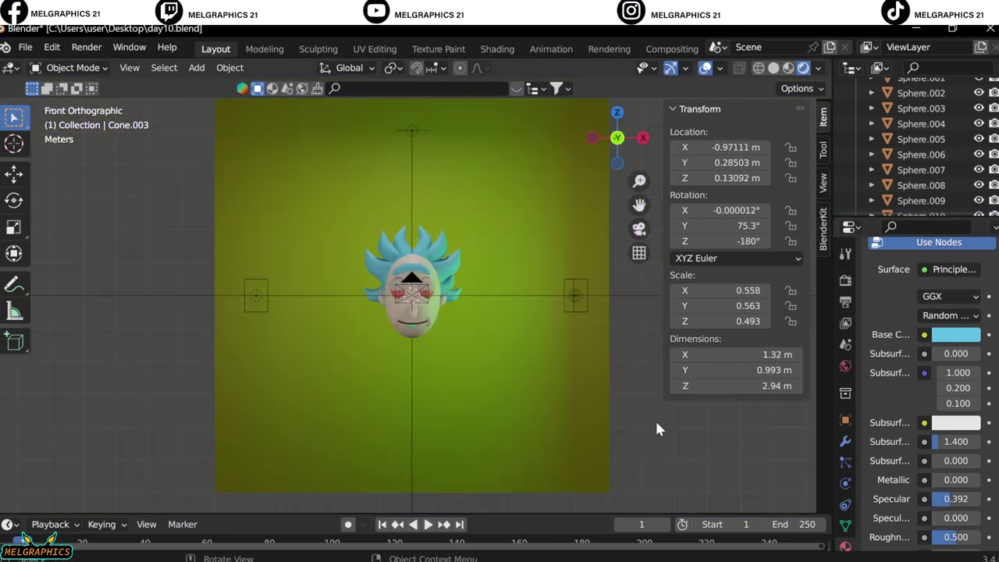
Step: Add an area light rotated 90° on X and move it along Y in front of the face
{"action": "key", "text": "shift+a"}
{"action": "left_click", "coordinate": [718, 500]}
{"action": "mouse_move", "coordinate": [718, 500]}
{"action": "middle_mouse_down"}
{"action": "mouse_move", "coordinate": [544, 418]}
{"action": "mouse_move", "coordinate": [624, 406]}
{"action": "middle_mouse_up"}
{"action": "left_click", "coordinate": [735, 211]}
{"action": "type", "text": "0d"}
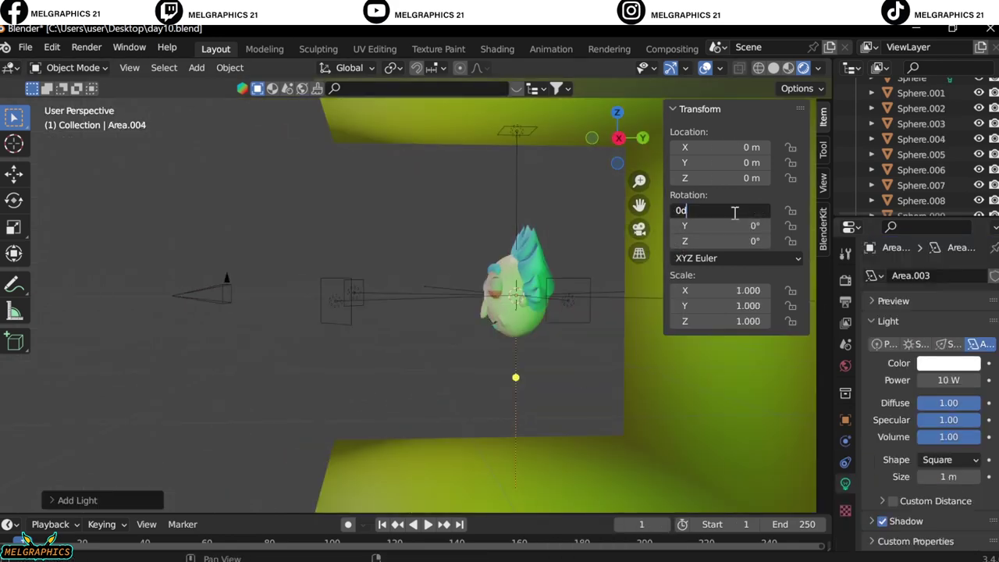
{"action": "key", "text": "Return"}
{"action": "key", "text": "g"}
{"action": "key", "text": "y"}
{"action": "key", "text": "Return"}
{"action": "key", "text": "KP_0"}
Step: Set the new light's power to 50 W and render the camera view as an image
{"action": "left_click", "coordinate": [927, 377]}
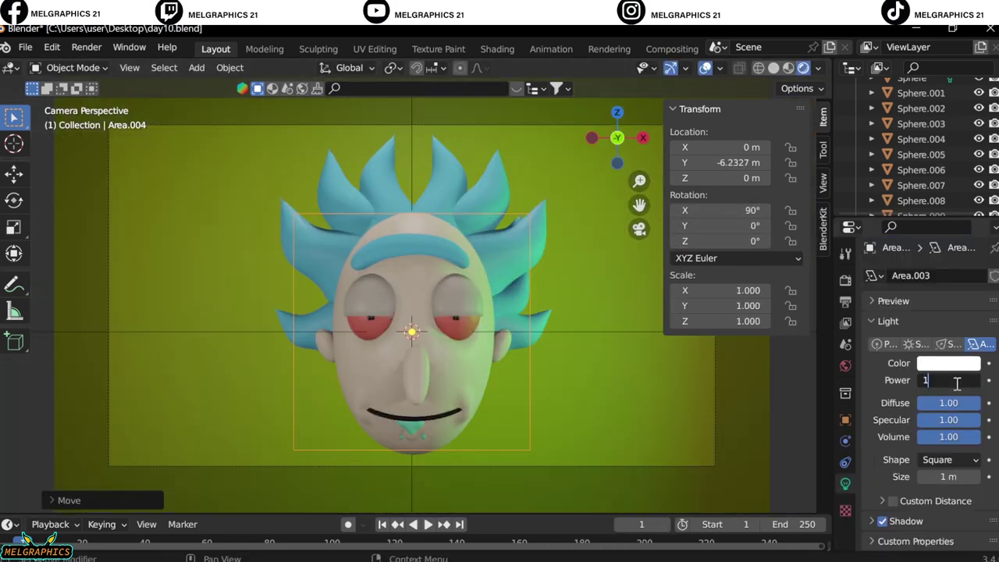
{"action": "type", "text": "100"}
{"action": "key", "text": "Return"}
{"action": "left_click_drag", "start_coordinate": [927, 376], "coordinate": [866, 368]}
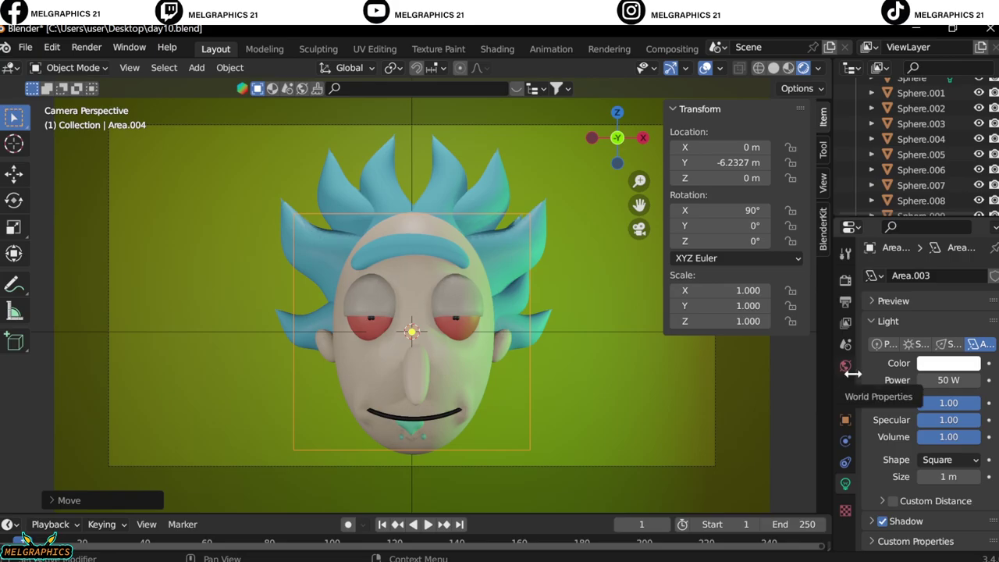
{"action": "left_click", "coordinate": [87, 47]}
{"action": "left_click", "coordinate": [117, 66]}
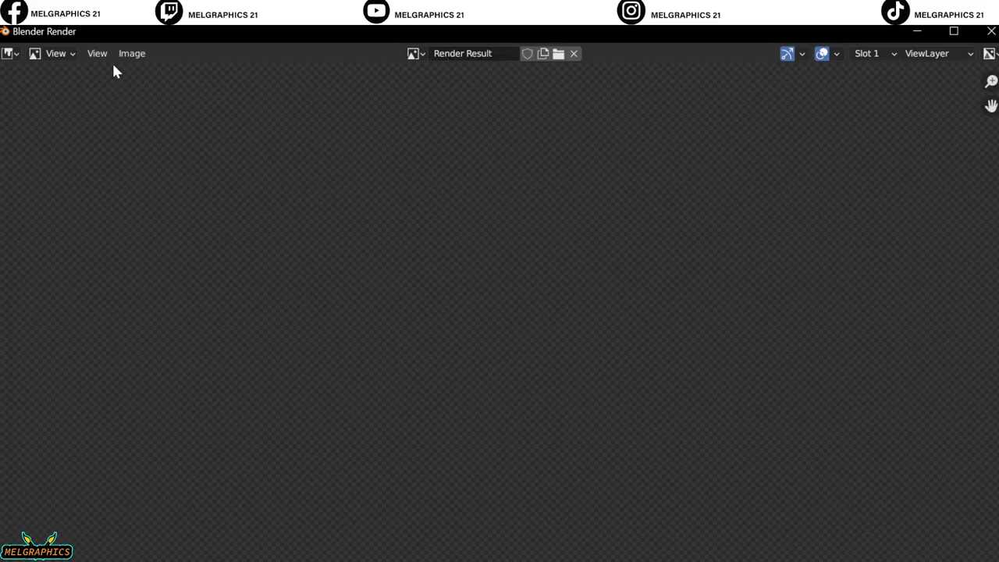
Step: Close the finished render window once the render completes
{"action": "scroll", "coordinate": [610, 402], "scroll_direction": "down", "scroll_amount": 2}
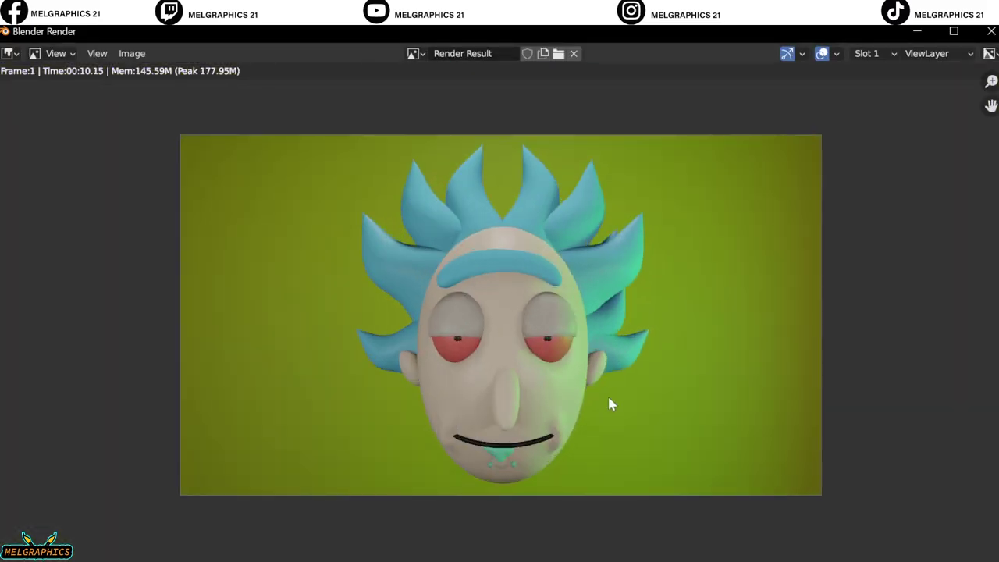
{"action": "left_click", "coordinate": [992, 32]}
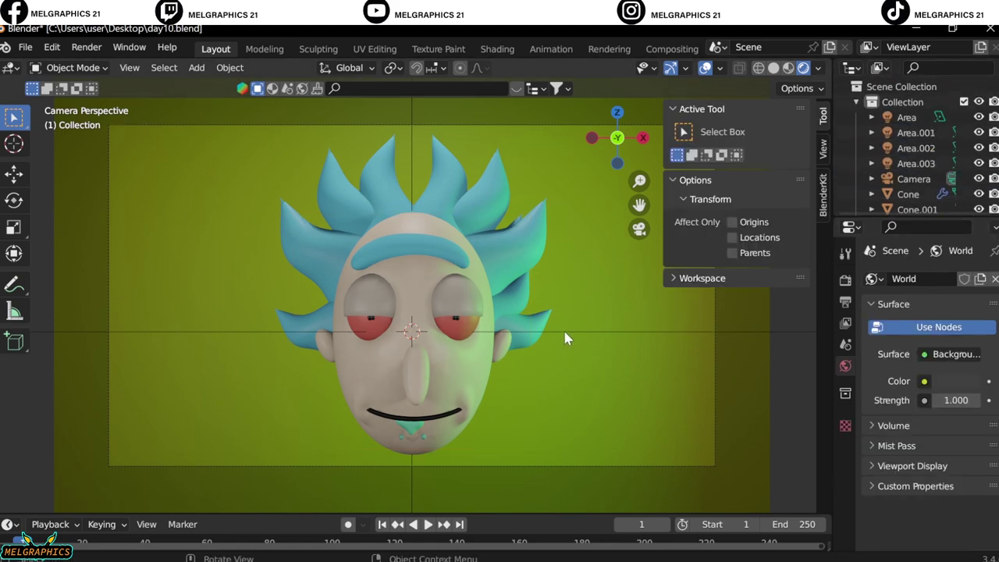
{"action": "scroll", "coordinate": [564, 328], "scroll_direction": "up", "scroll_amount": 3}
{"action": "scroll", "coordinate": [446, 320], "scroll_direction": "up", "scroll_amount": 3}
Step: Select the right pupil and the head to inspect their materials
{"action": "left_click", "coordinate": [574, 375]}
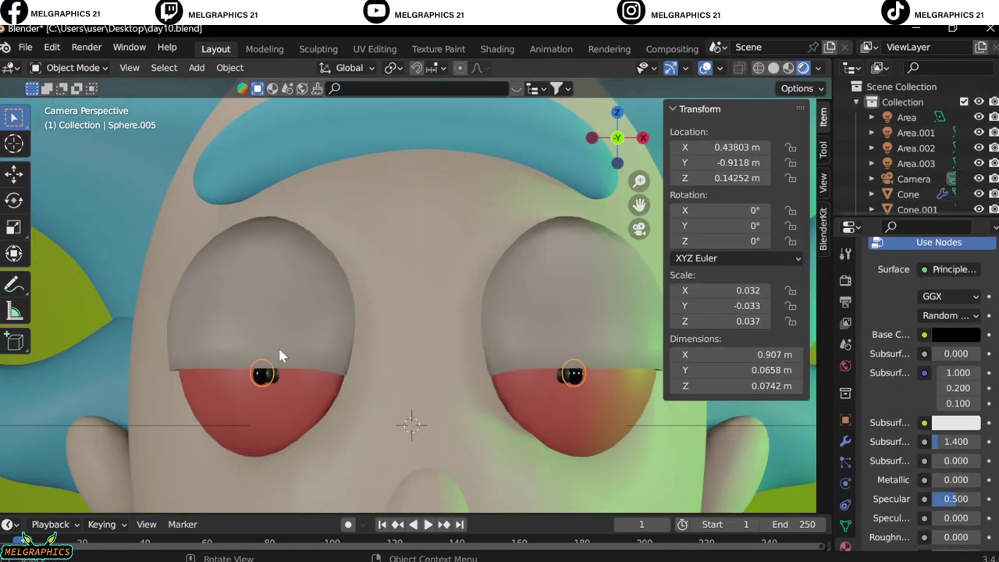
{"action": "scroll", "coordinate": [415, 322], "scroll_direction": "down", "scroll_amount": 3}
{"action": "scroll", "coordinate": [415, 323], "scroll_direction": "up", "scroll_amount": 2}
{"action": "left_click", "coordinate": [415, 323]}
{"action": "scroll", "coordinate": [882, 457], "scroll_direction": "down", "scroll_amount": 3}
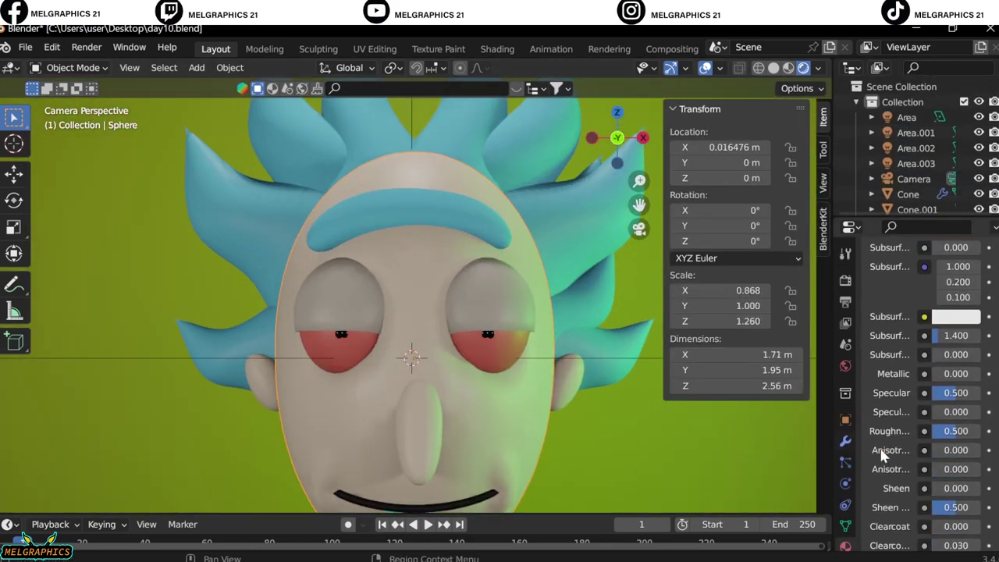
{"action": "scroll", "coordinate": [885, 456], "scroll_direction": "down", "scroll_amount": 4}
{"action": "scroll", "coordinate": [887, 456], "scroll_direction": "down", "scroll_amount": 4}
{"action": "scroll", "coordinate": [869, 401], "scroll_direction": "down", "scroll_amount": 3}
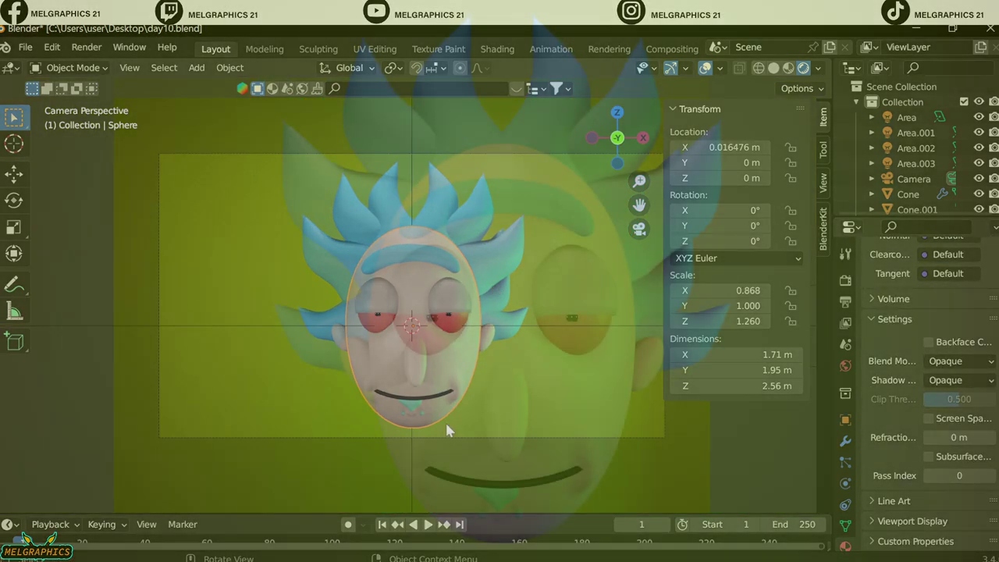